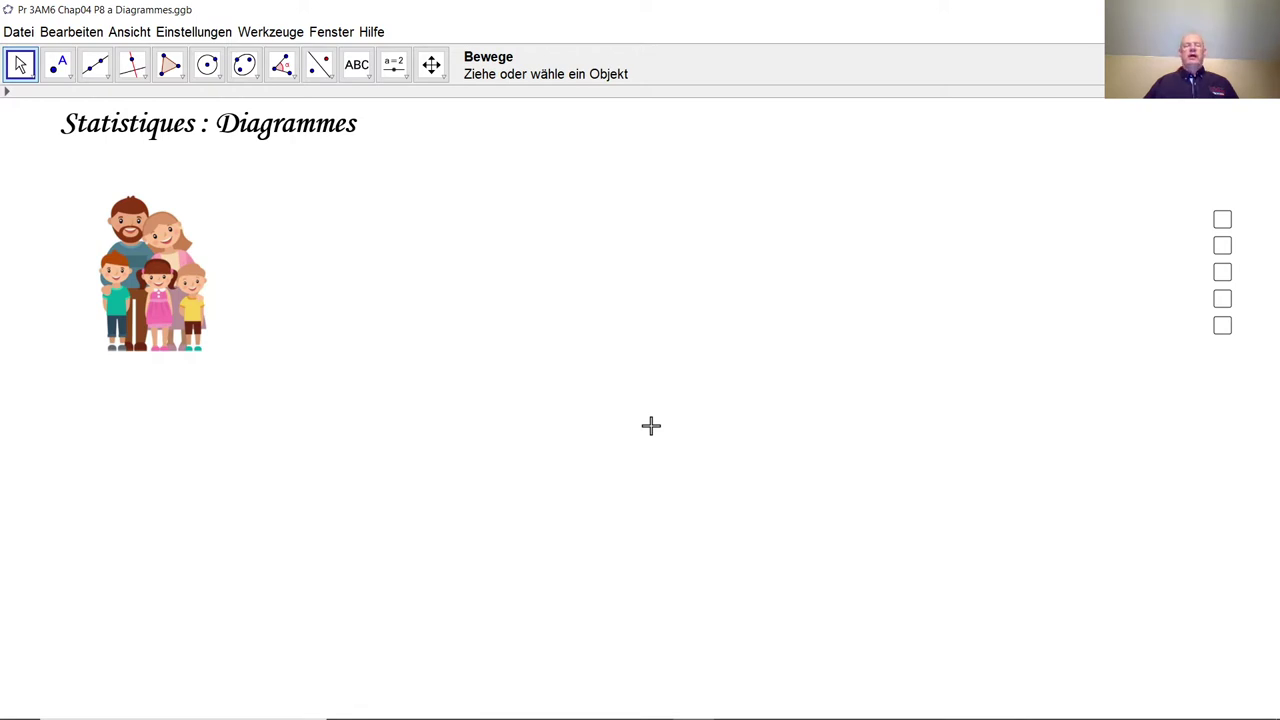
# Show the bar chart, gapless histogram, pie chart, line chart and cumulative-frequency polygon in GeoGebra
pyautogui.click(1223, 222)
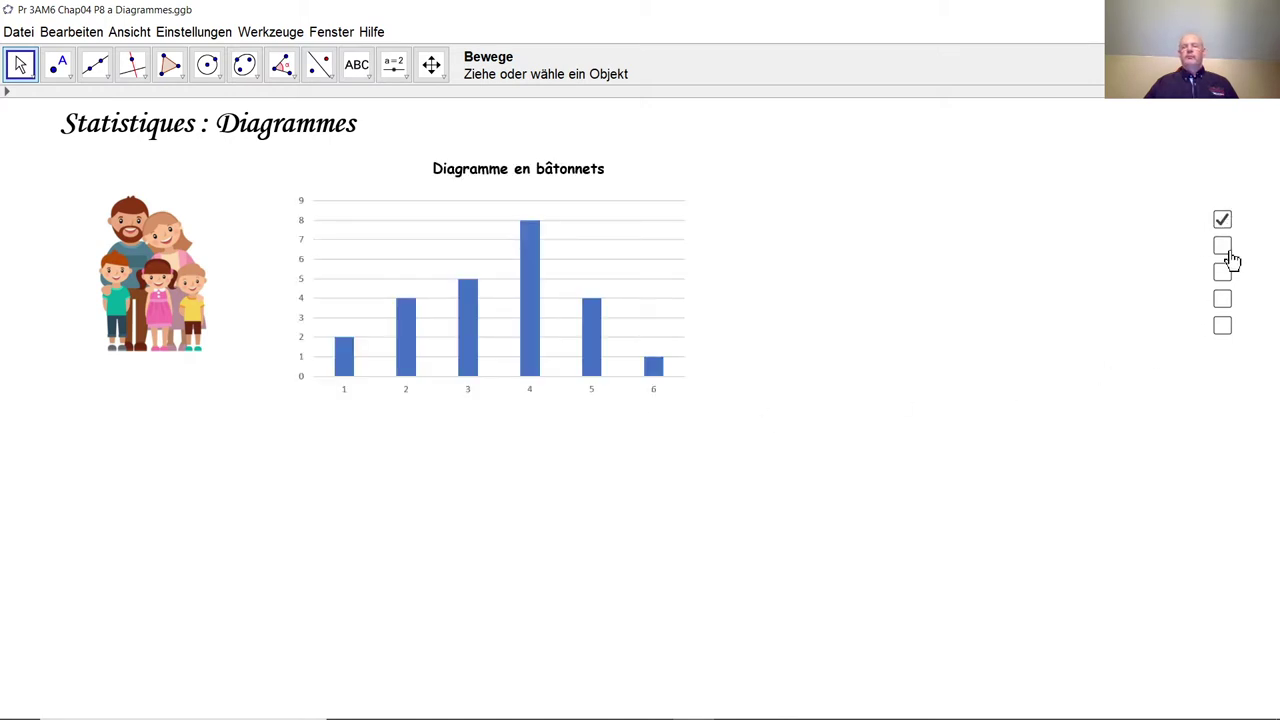
pyautogui.click(1223, 247)
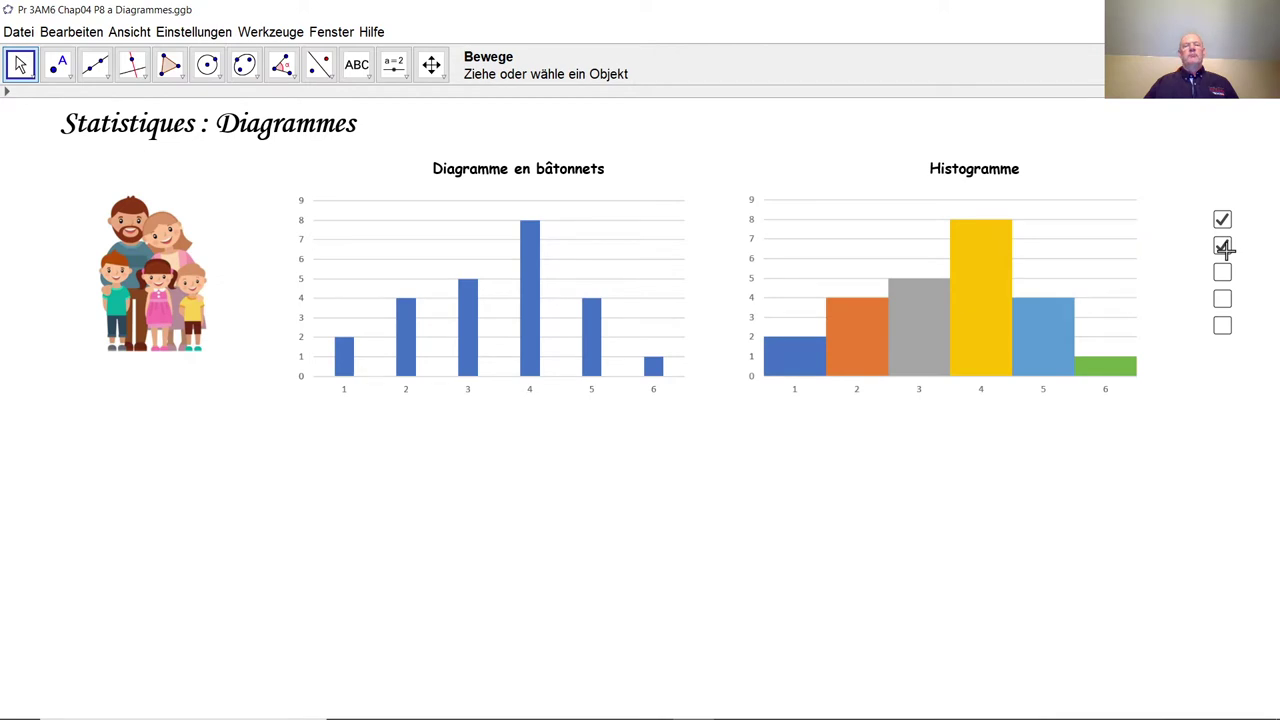
pyautogui.click(1222, 272)
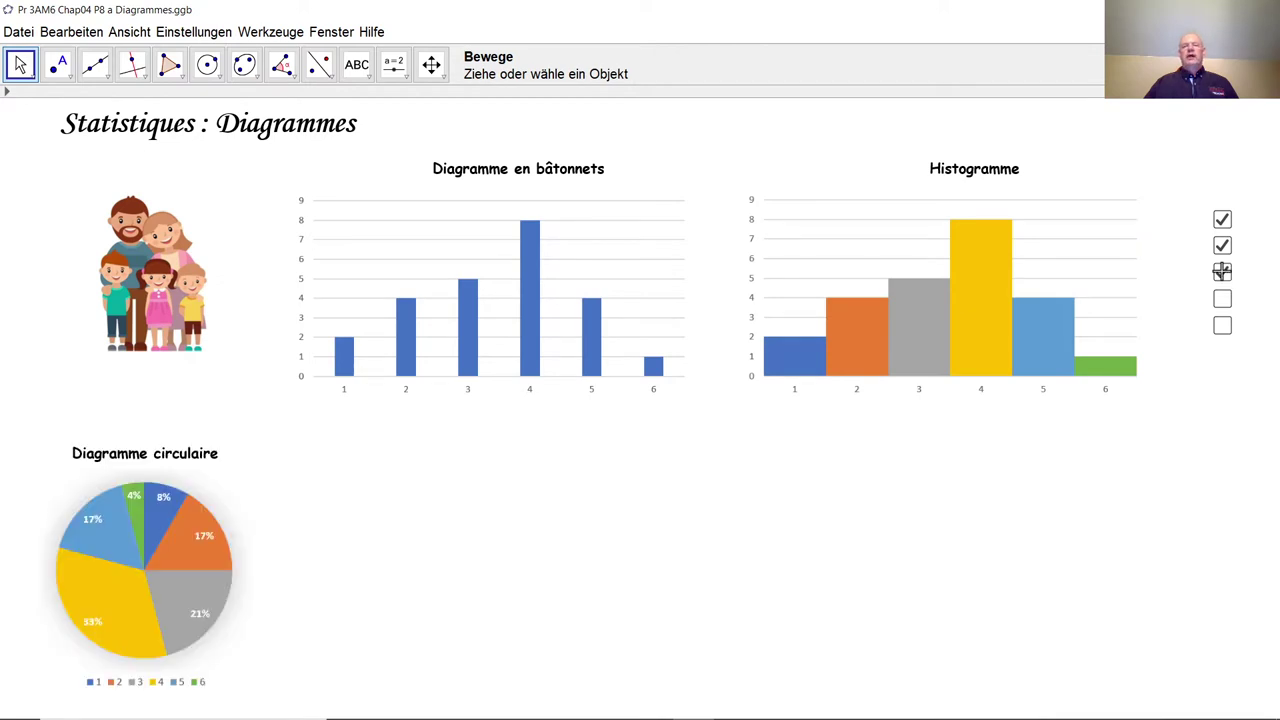
pyautogui.click(1222, 300)
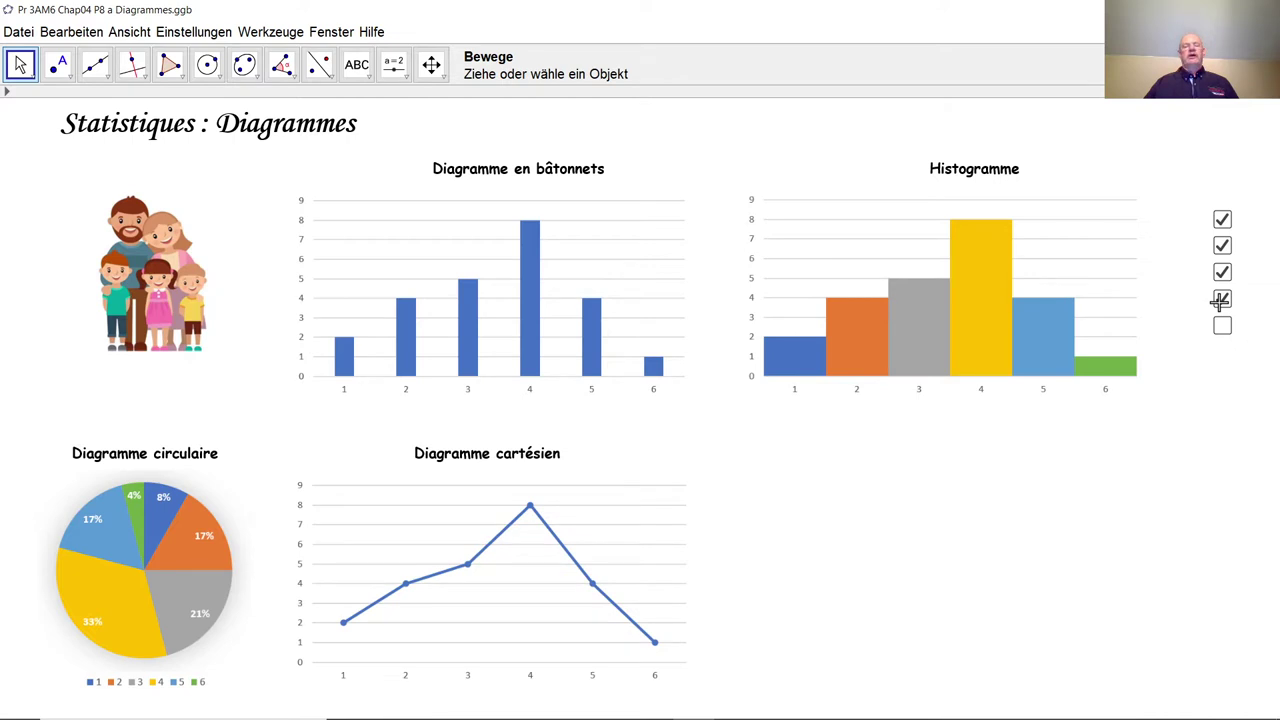
pyautogui.click(1222, 326)
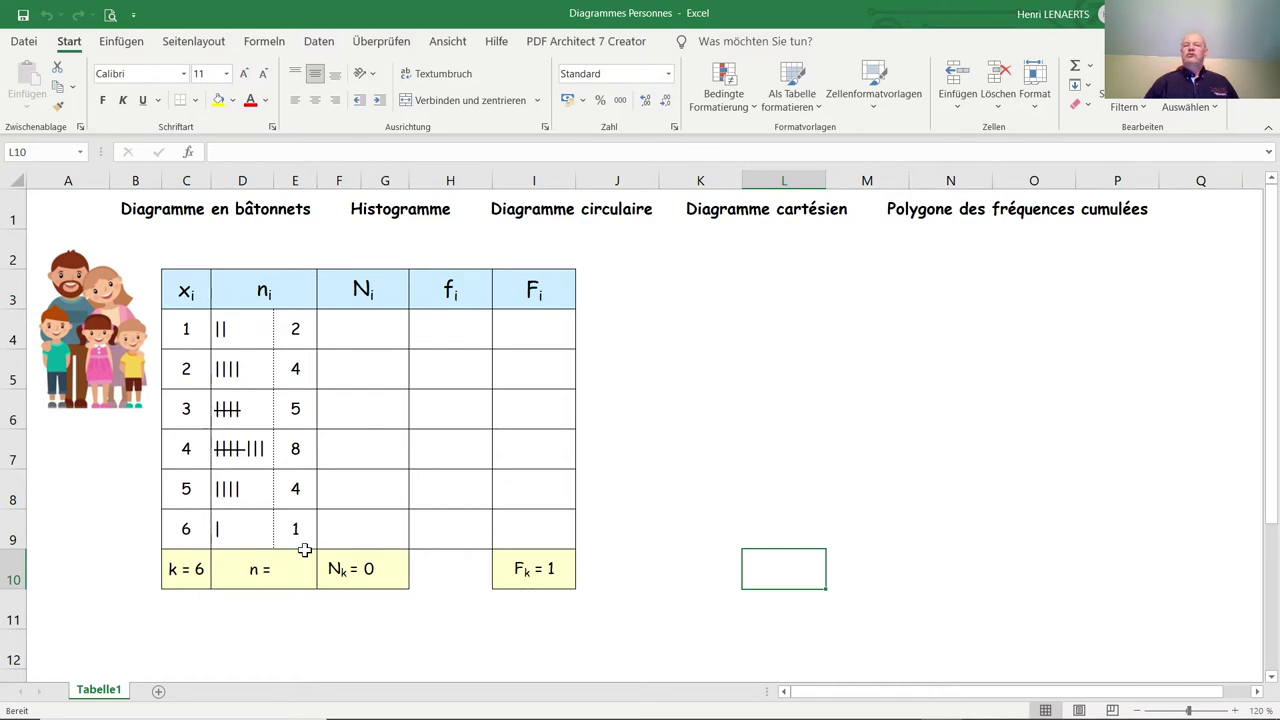
# Enter =SUMME(E4:E9) in E10 with AutoSum so the total n reads 24
pyautogui.click(302, 560)
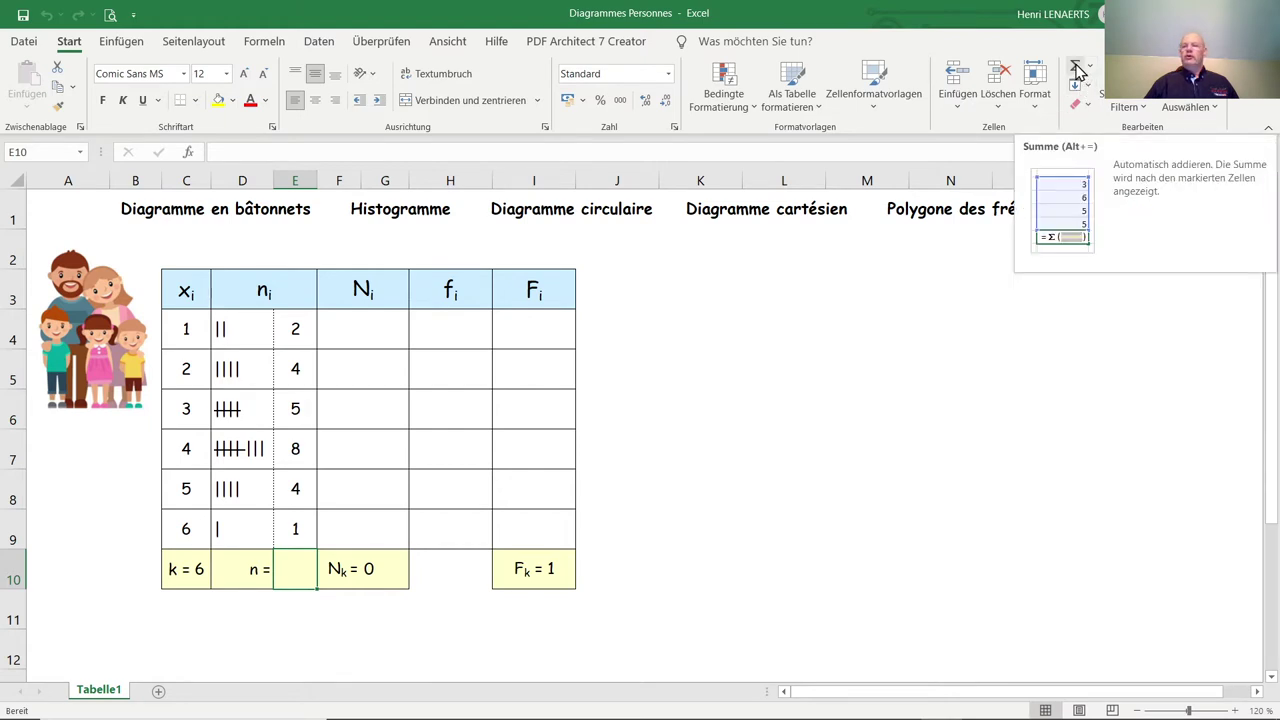
pyautogui.click(1077, 70)
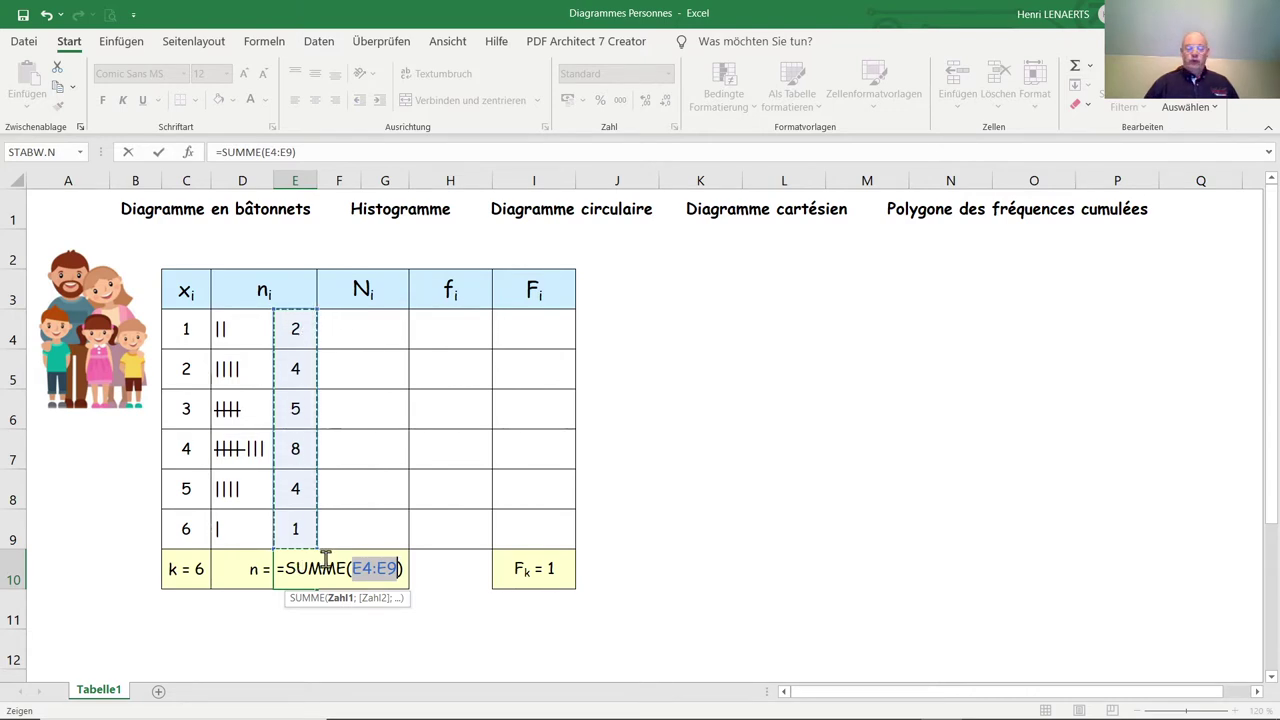
pyautogui.press('Return')
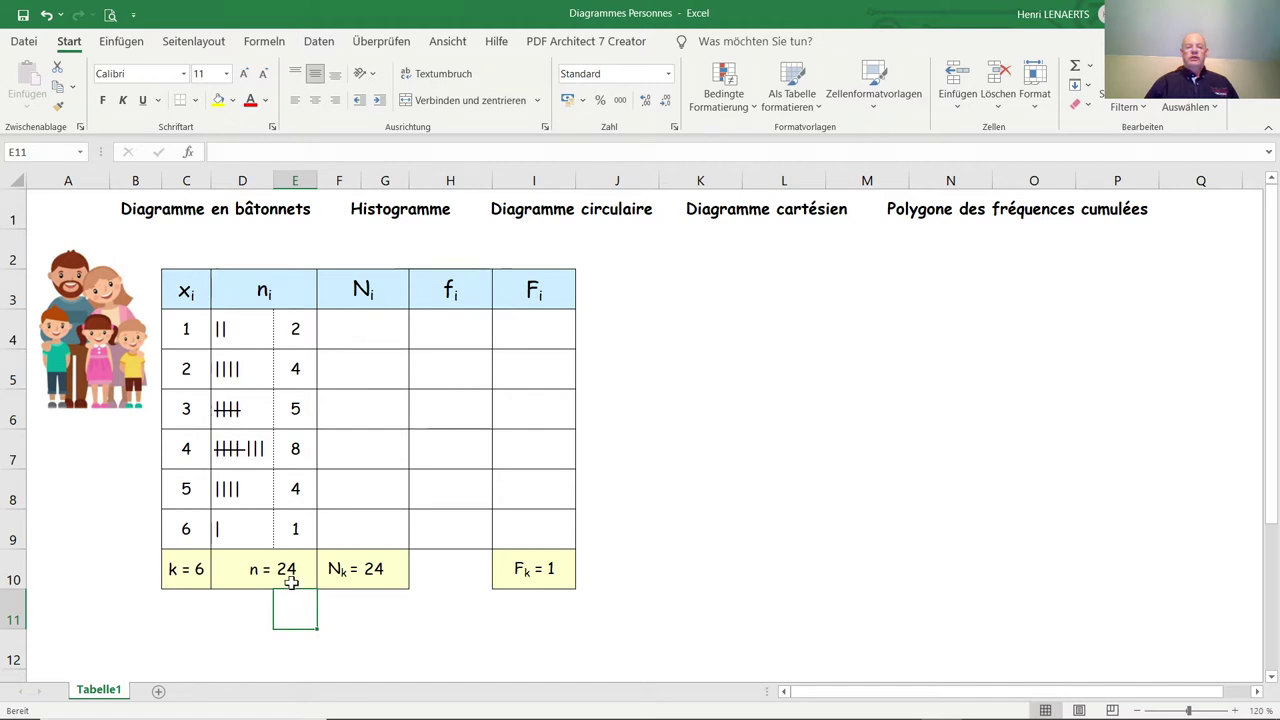
pyautogui.click(290, 572)
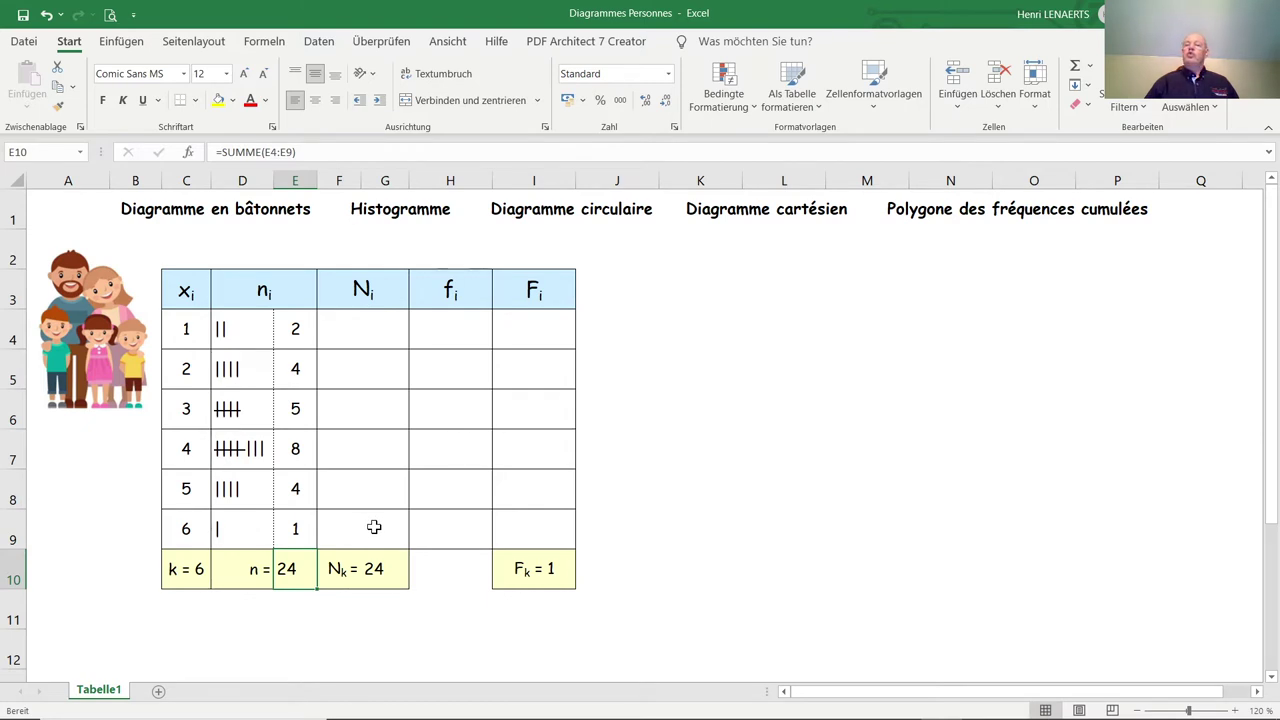
# Enter =E4 in F4 (2) and the running total =F4+E5 in F5 (6)
pyautogui.click(365, 328)
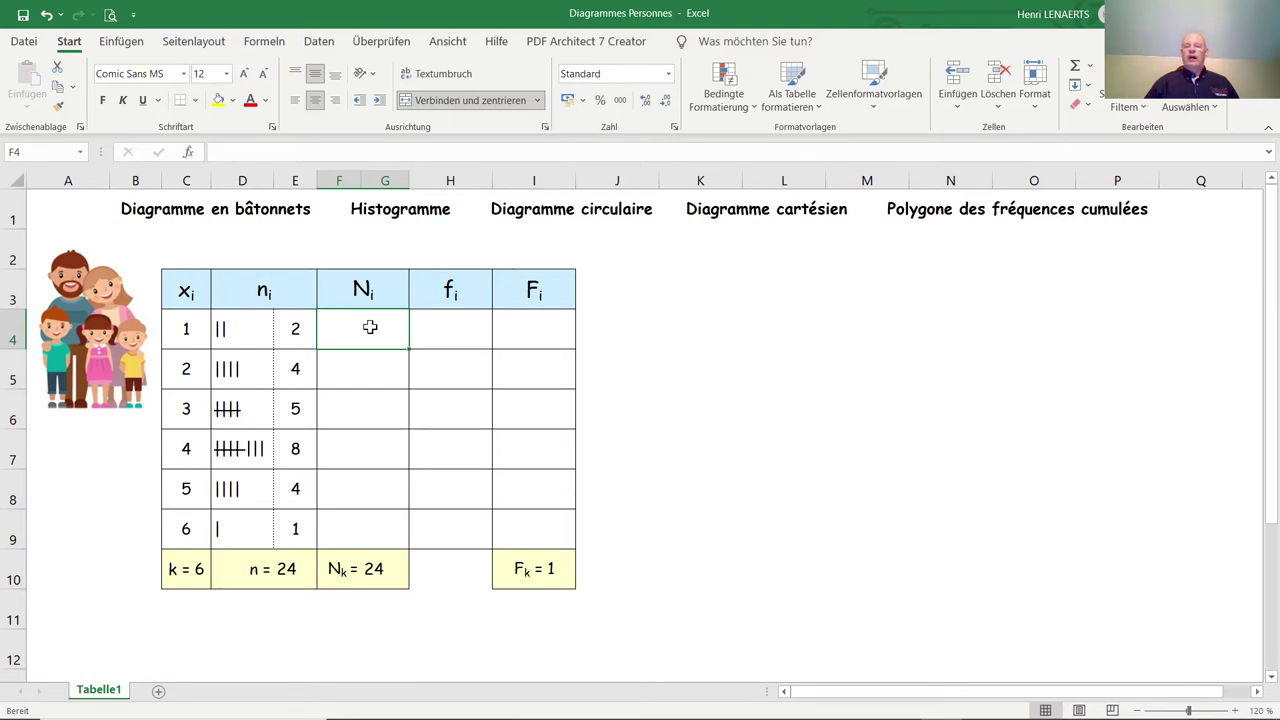
pyautogui.write('=')
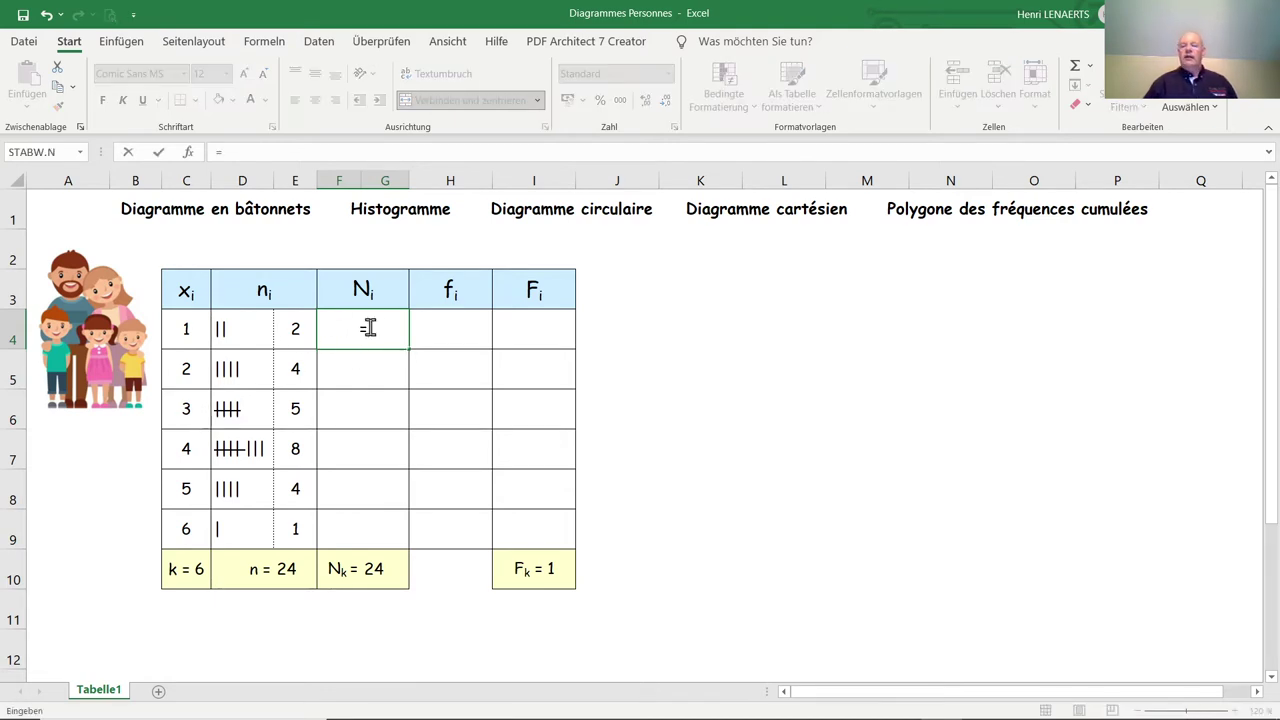
pyautogui.click(284, 329)
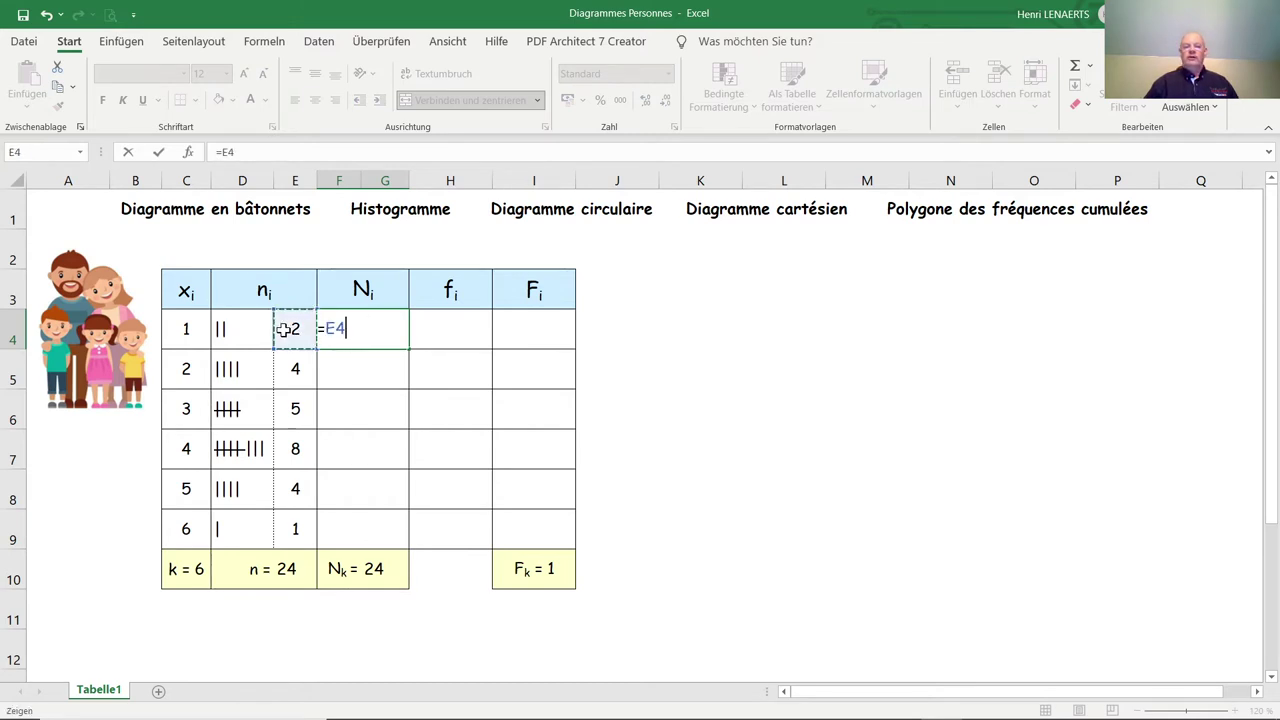
pyautogui.press('Return')
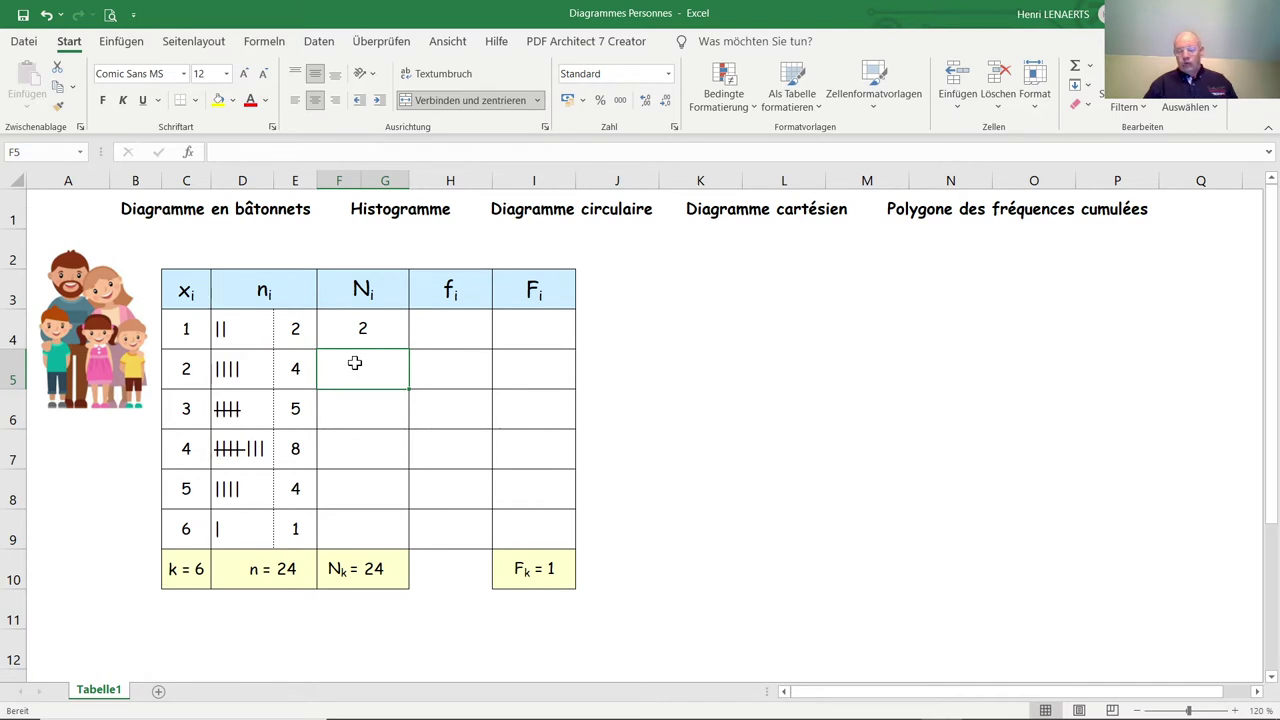
pyautogui.write('=')
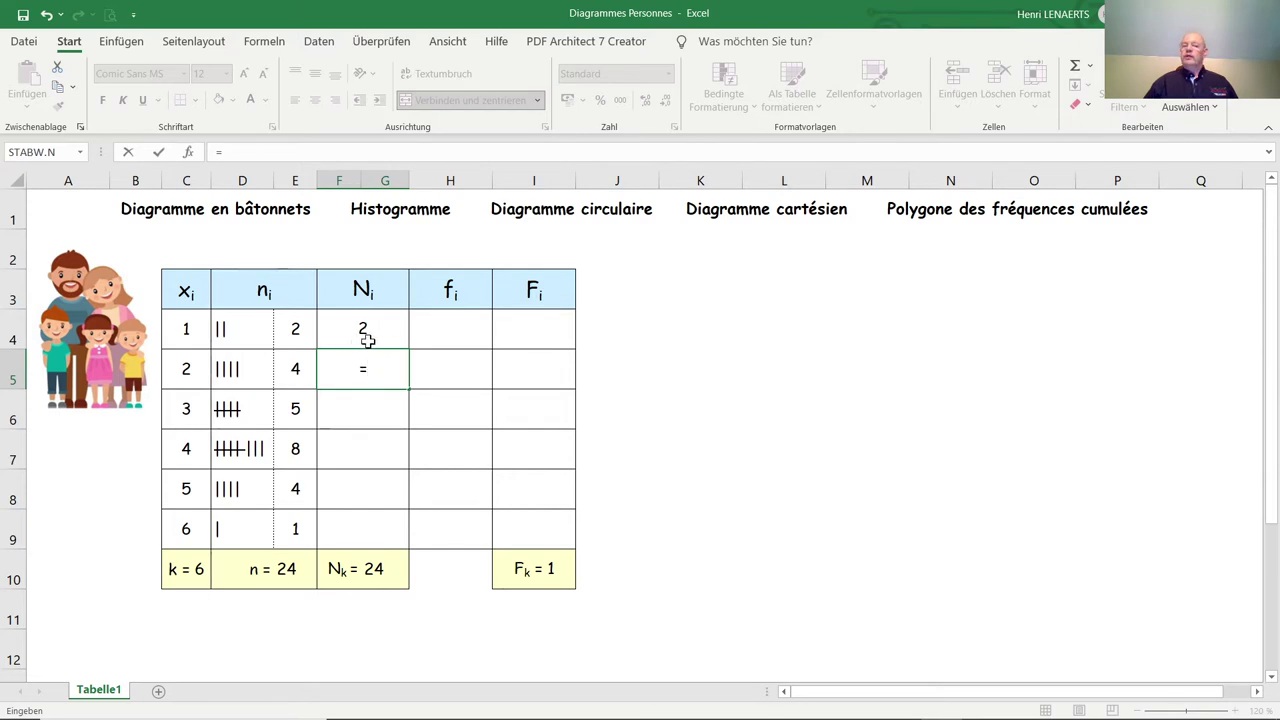
pyautogui.click(388, 328)
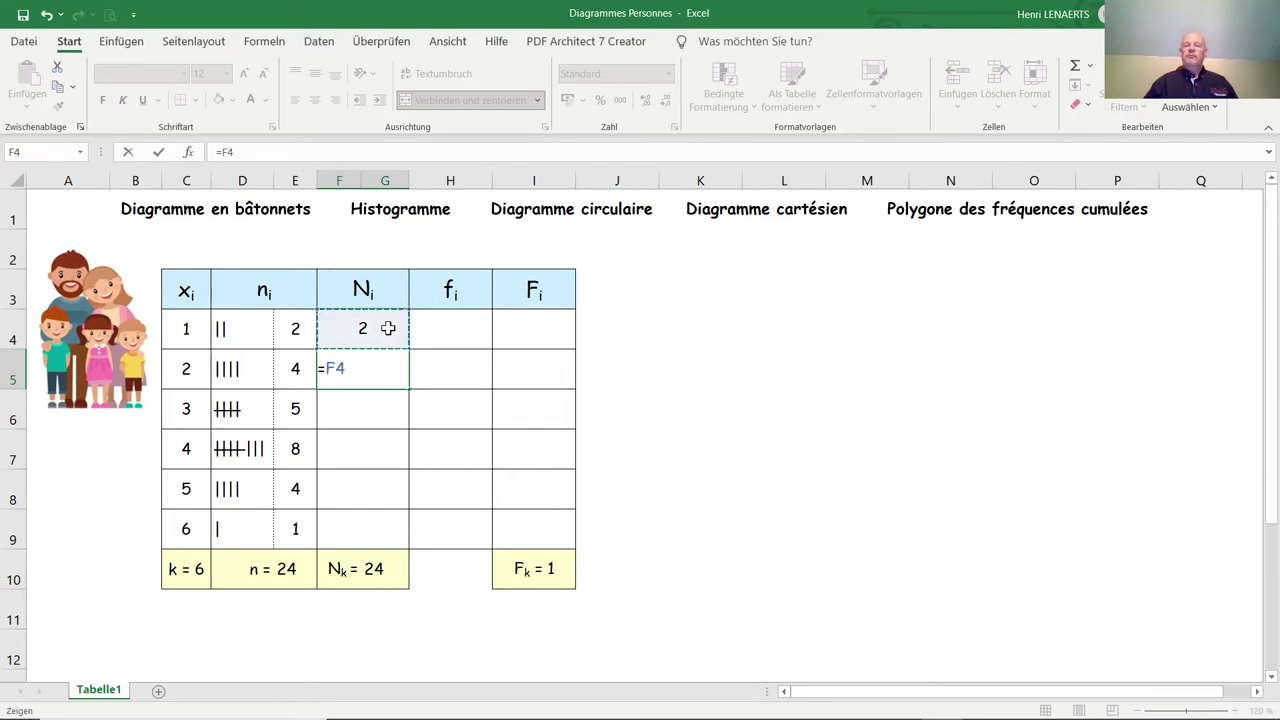
pyautogui.write('+')
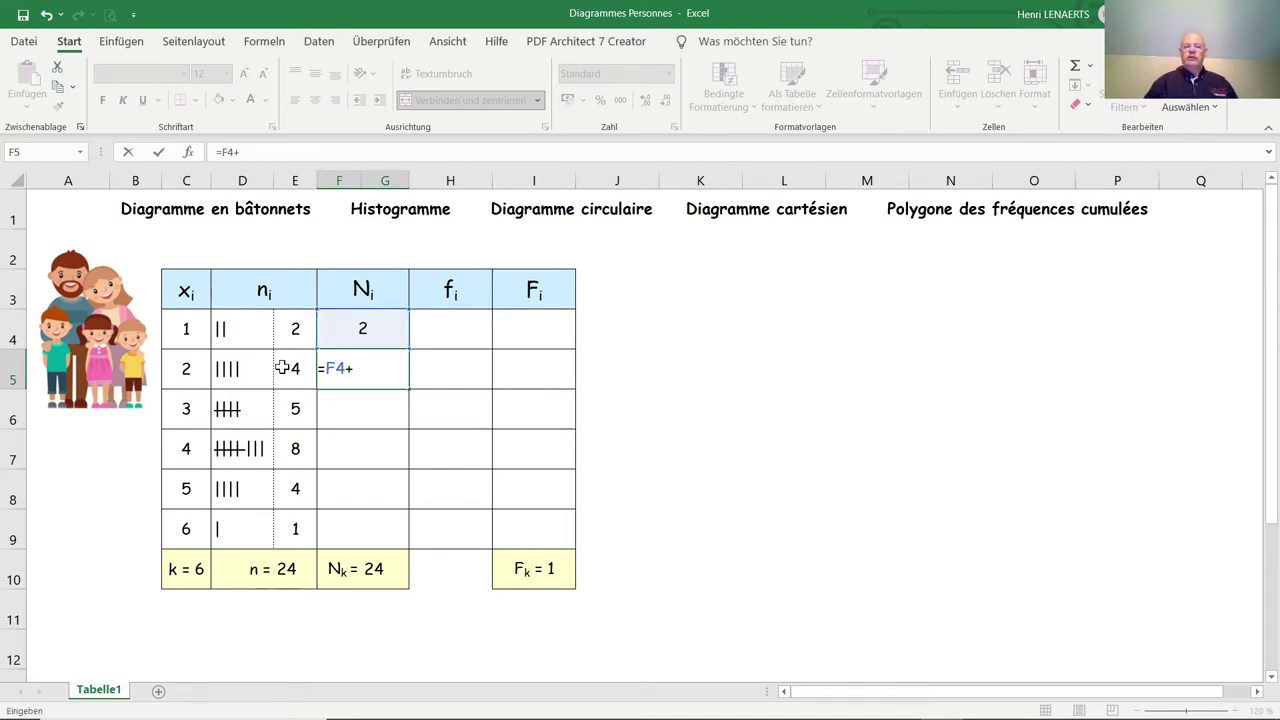
pyautogui.click(283, 368)
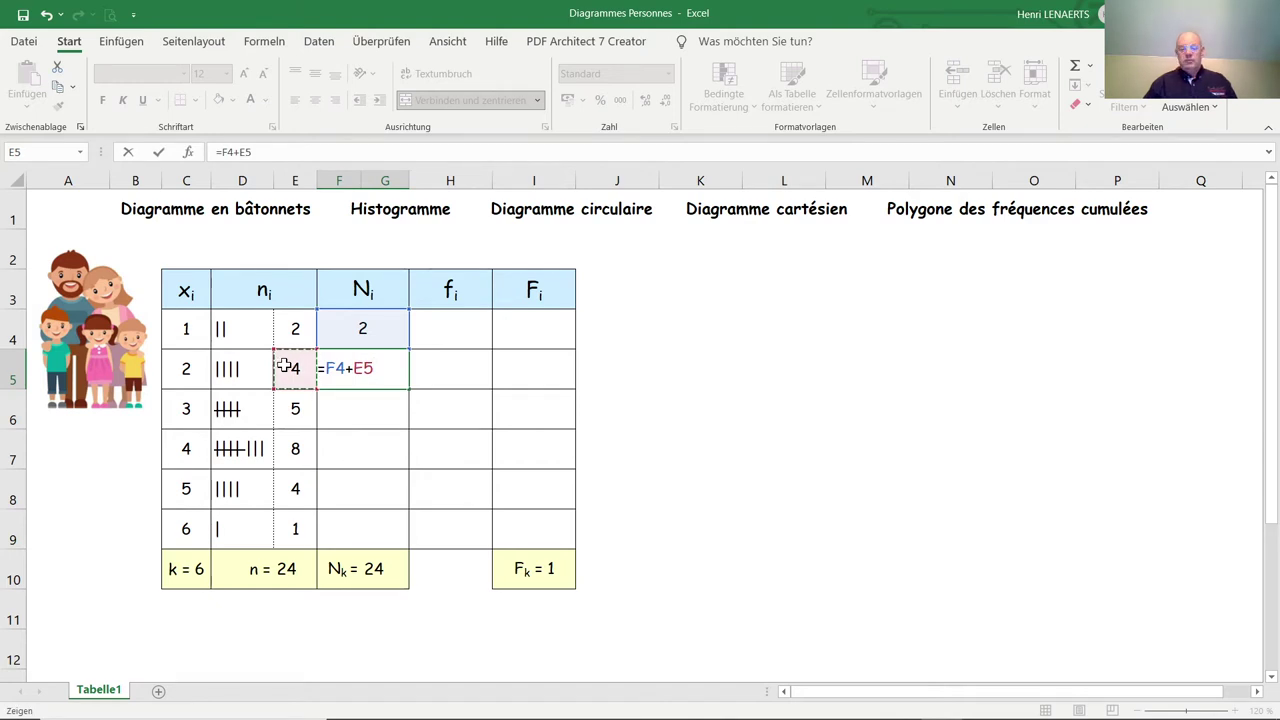
pyautogui.press('Return')
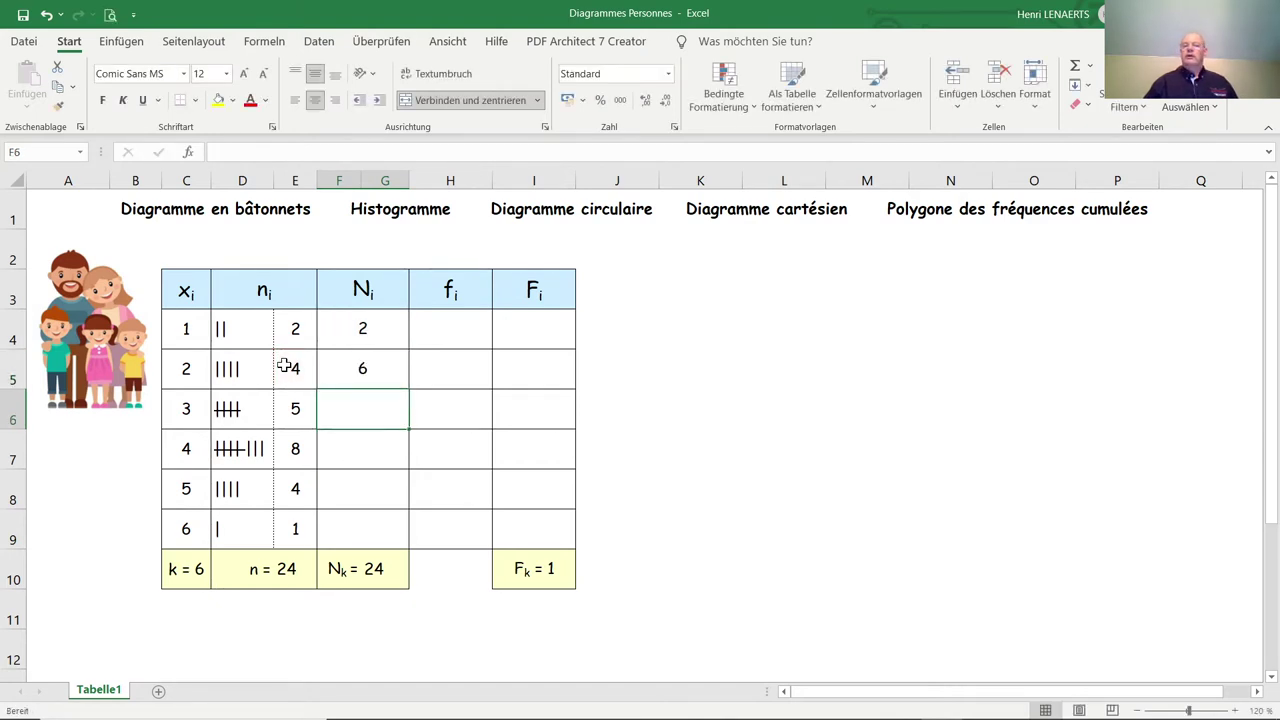
# Copy the F5 running-total formula down to F9, giving 11, 19, 23 and 24
pyautogui.click(366, 368)
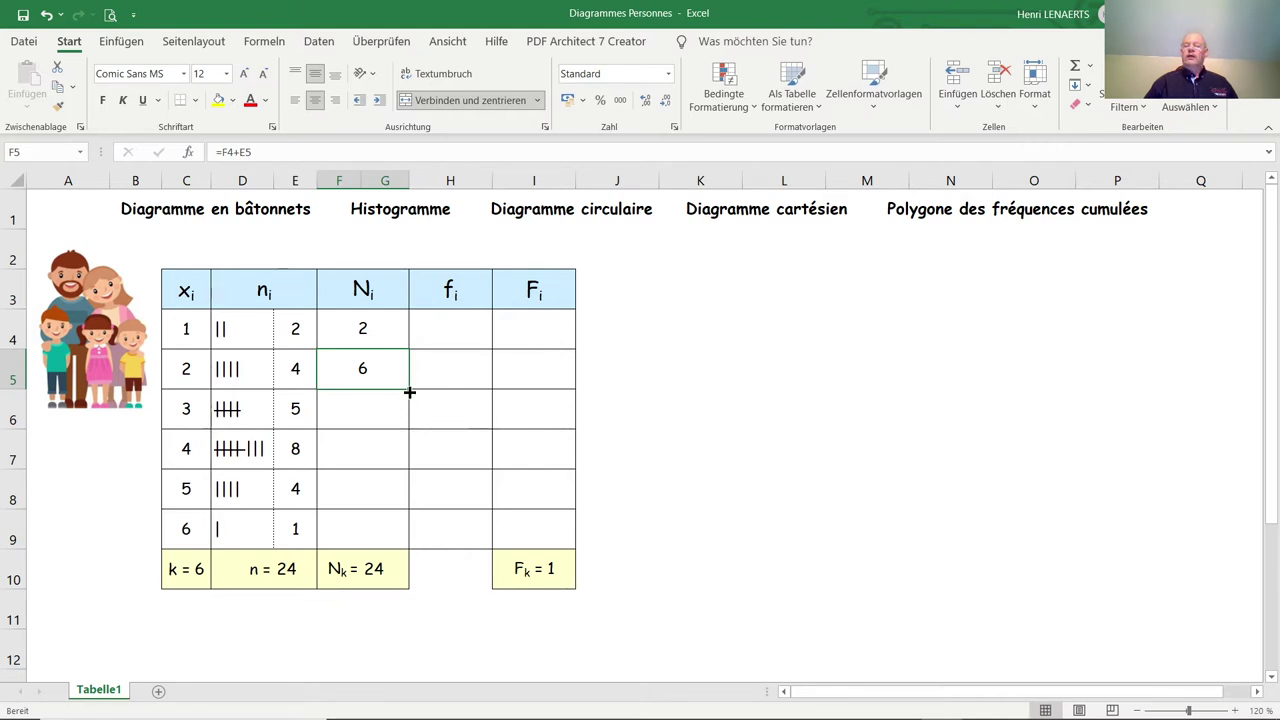
pyautogui.moveTo(409, 392); pyautogui.dragTo(402, 534)
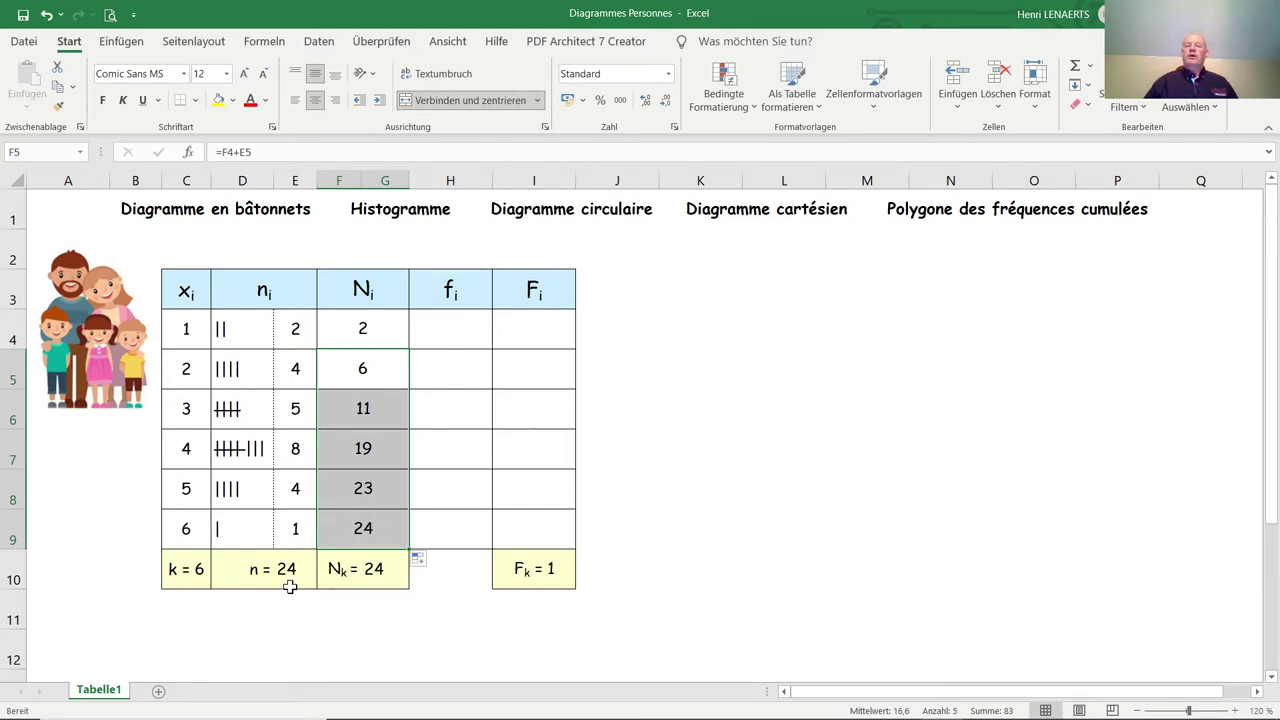
# Enter =E4/E10 in H4 to get the relative frequency 0,08
pyautogui.click(449, 330)
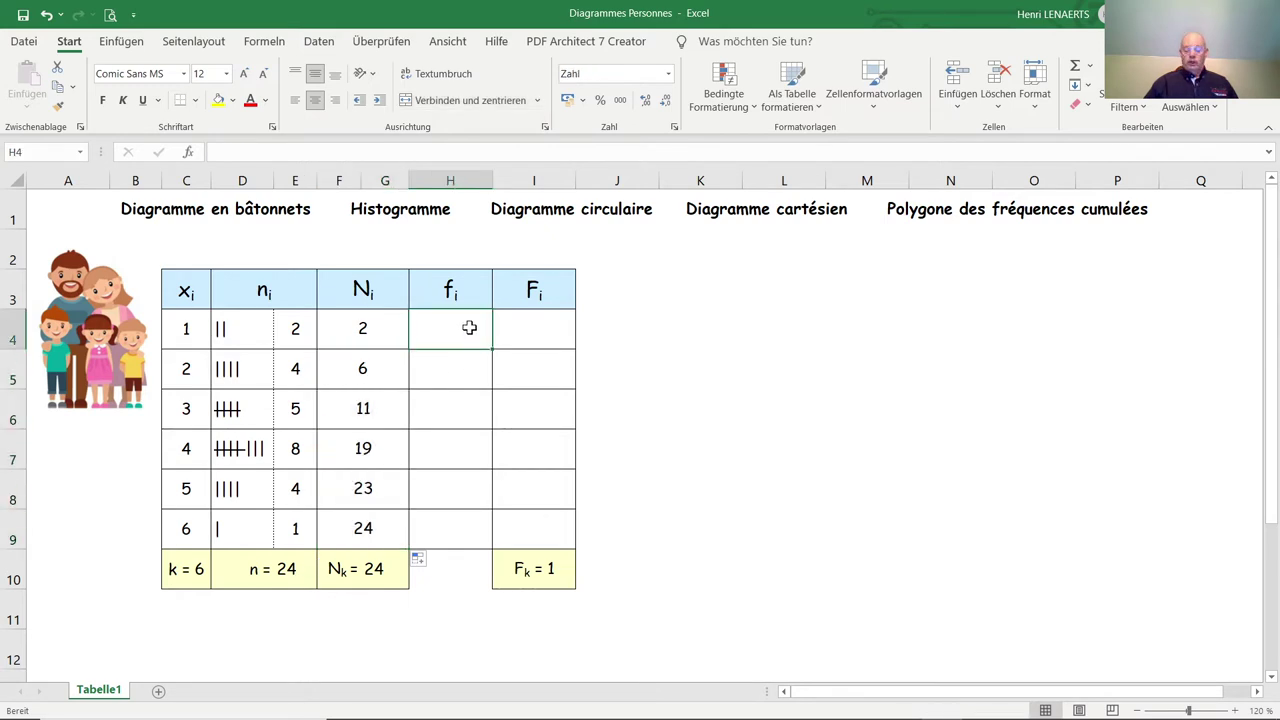
pyautogui.write('=')
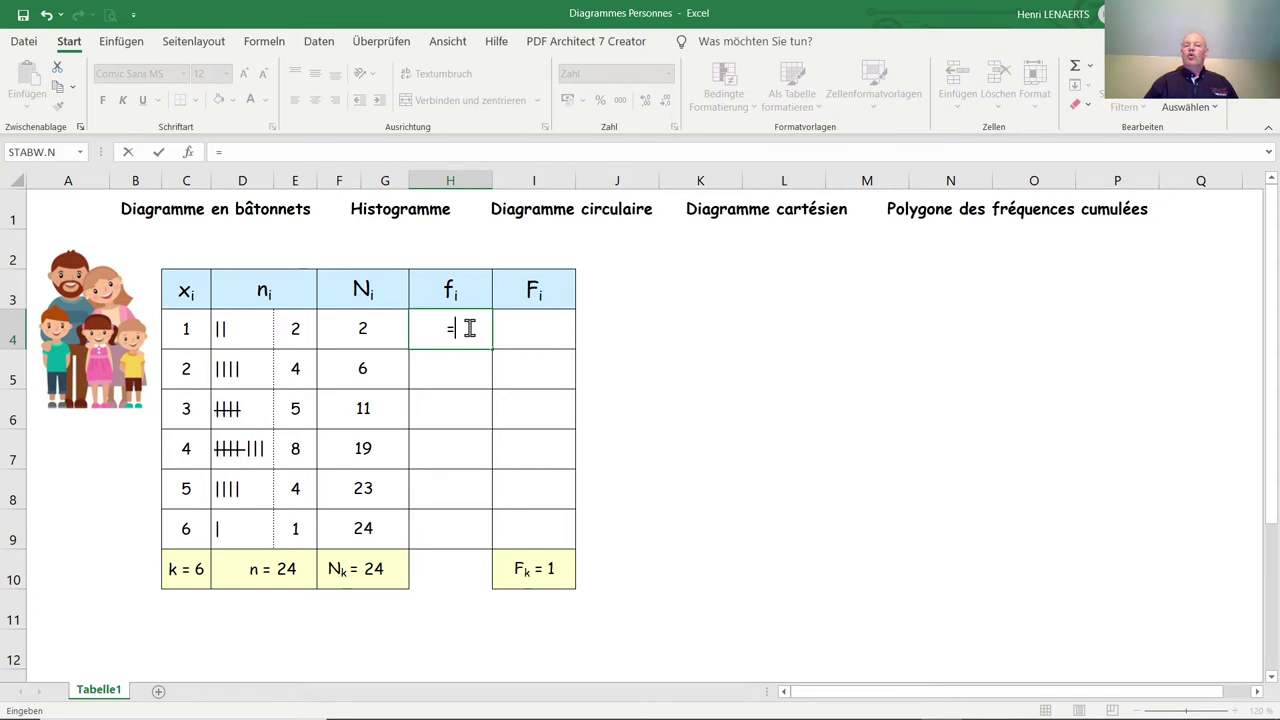
pyautogui.click(283, 333)
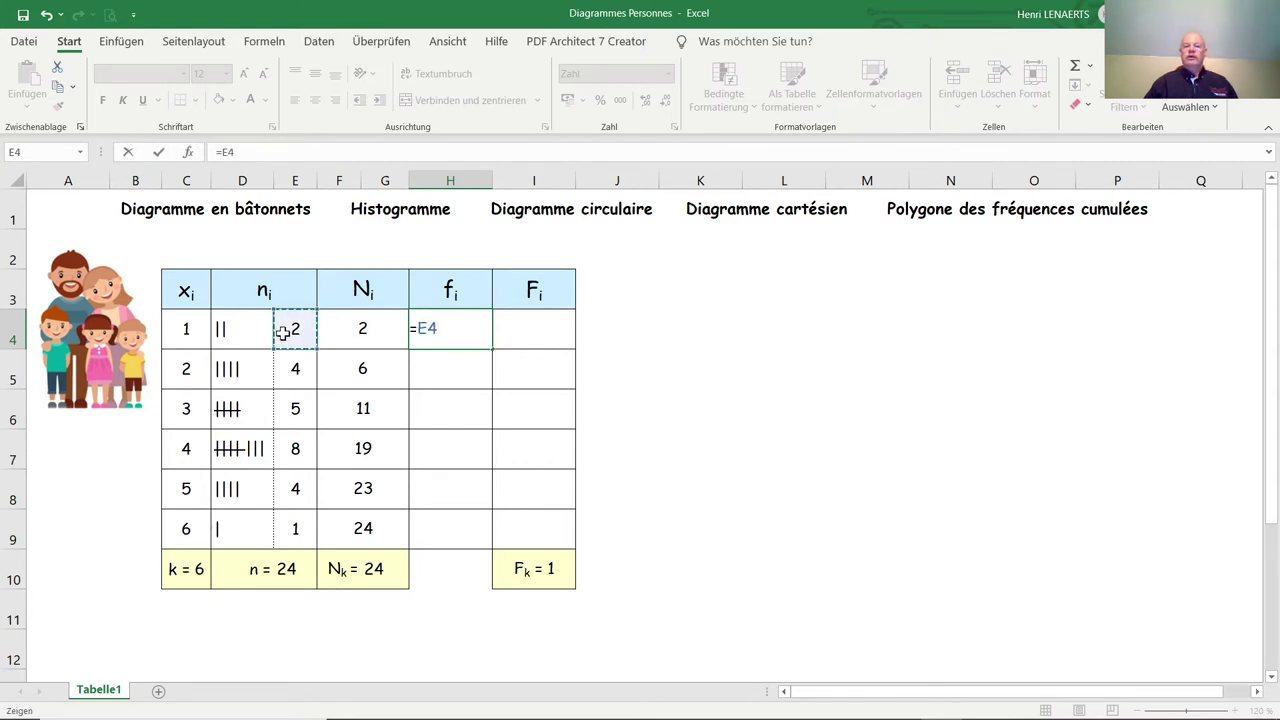
pyautogui.write('/')
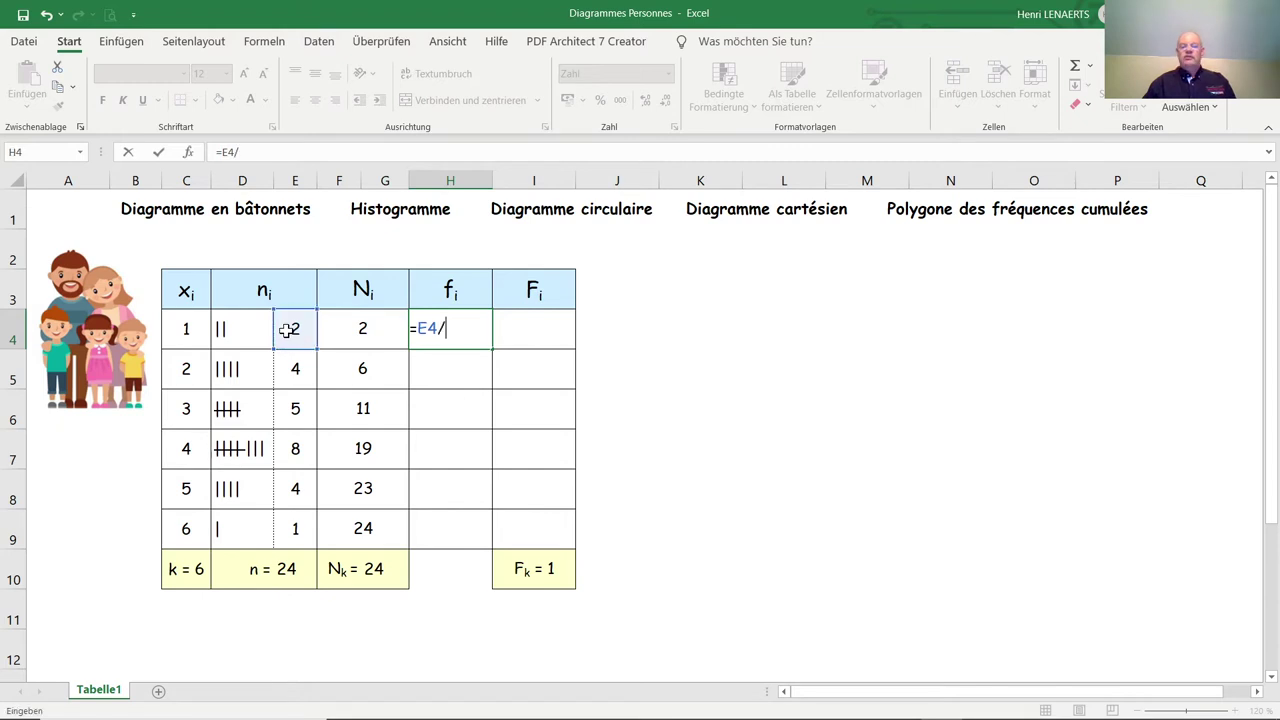
pyautogui.click(300, 574)
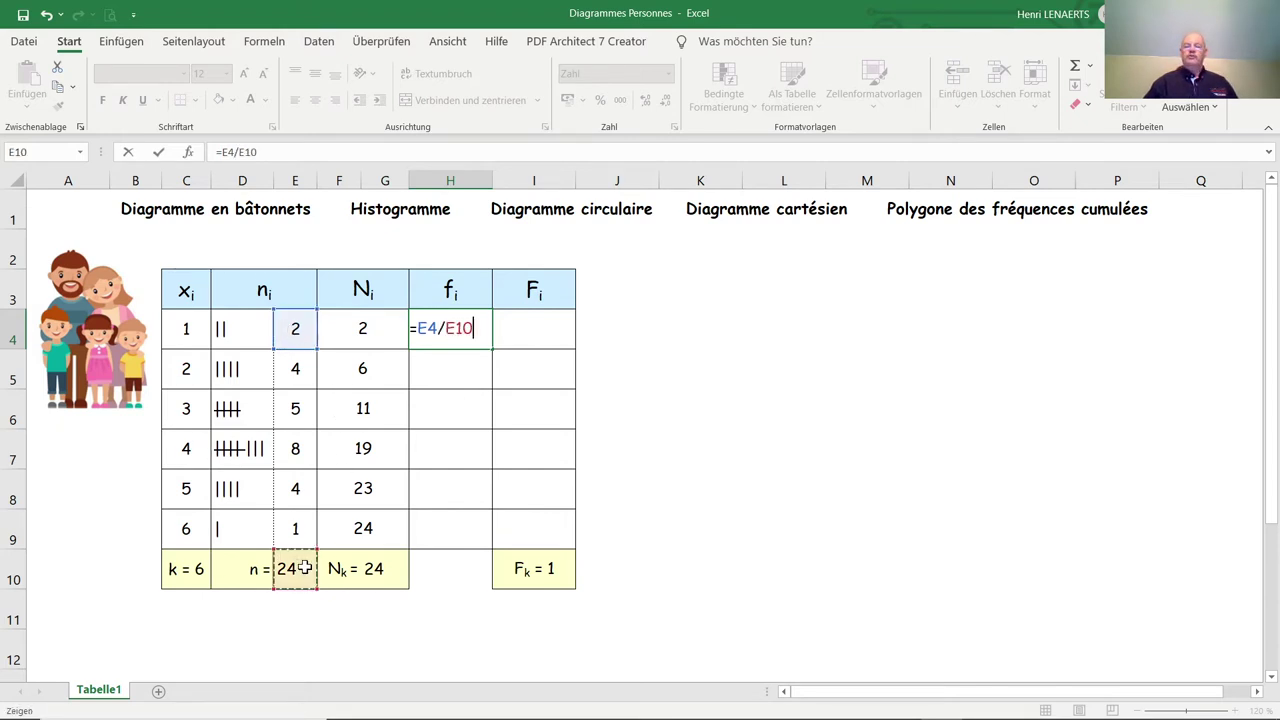
pyautogui.press('Return')
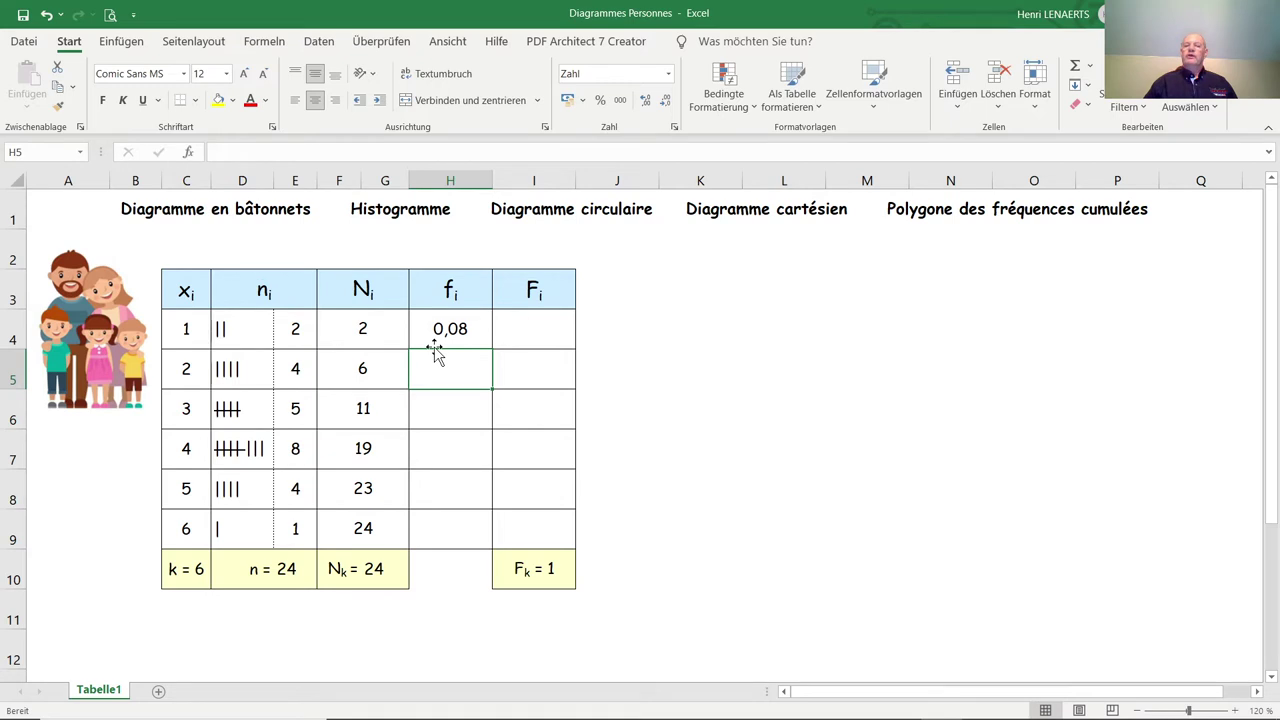
# Copy H4 down to H9, then delete the resulting #DIV/0! errors in H5:H9
pyautogui.click(438, 338)
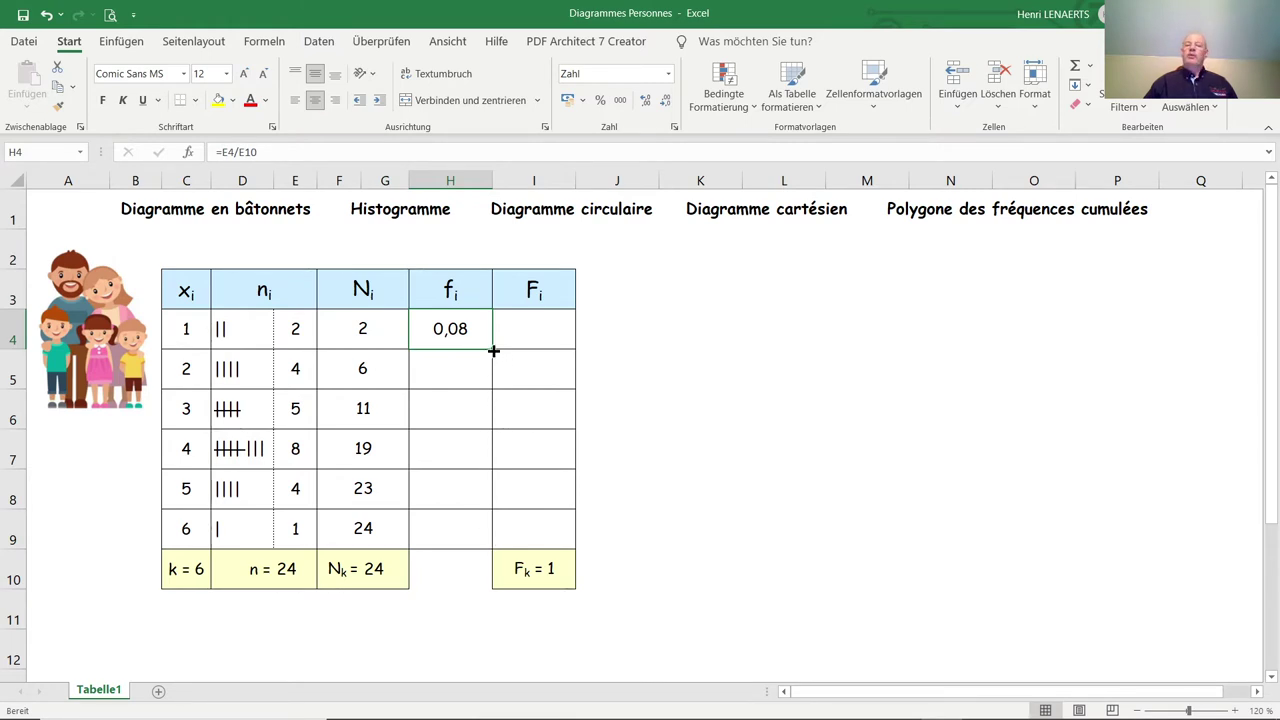
pyautogui.moveTo(493, 351); pyautogui.dragTo(487, 440)
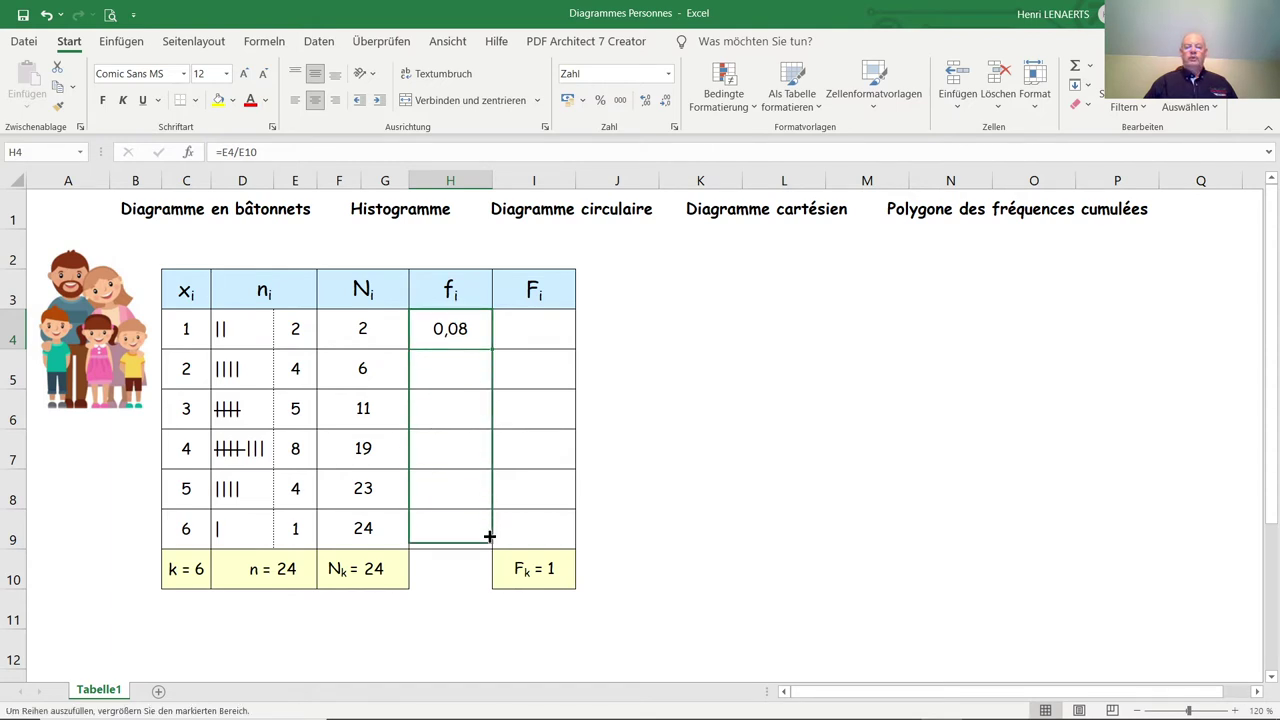
pyautogui.moveTo(487, 440); pyautogui.dragTo(491, 548)
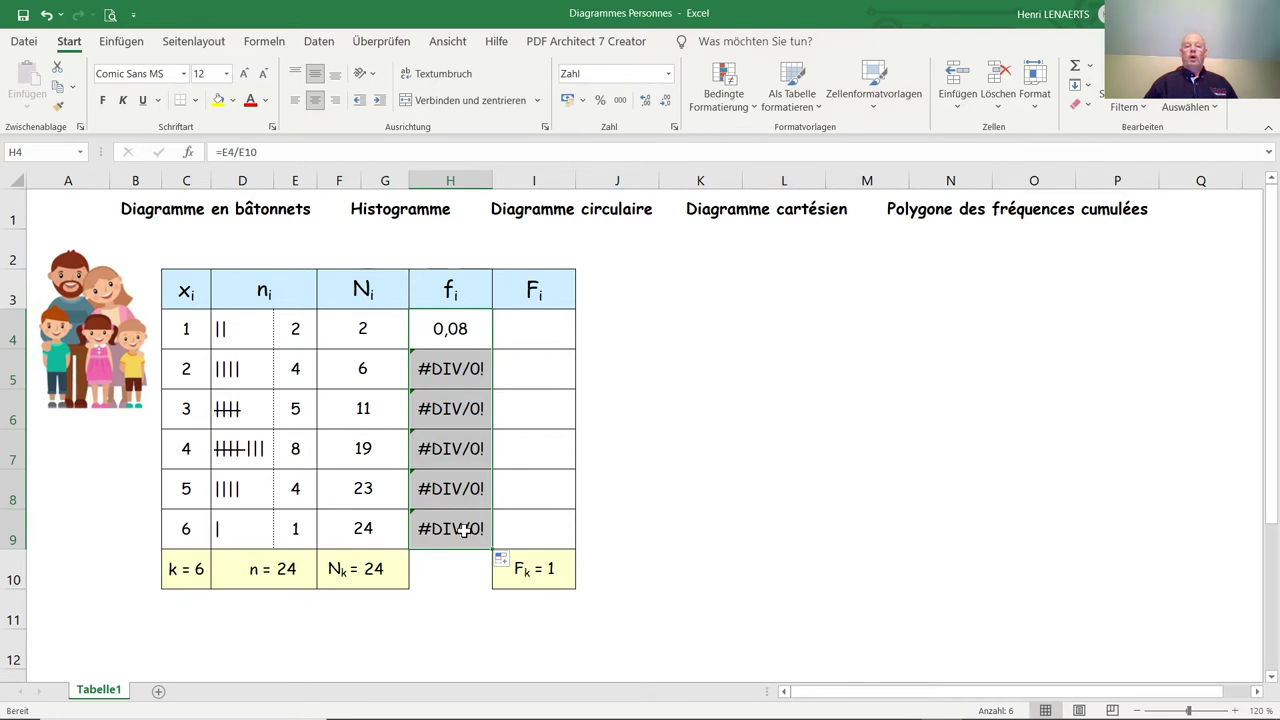
pyautogui.click(473, 329)
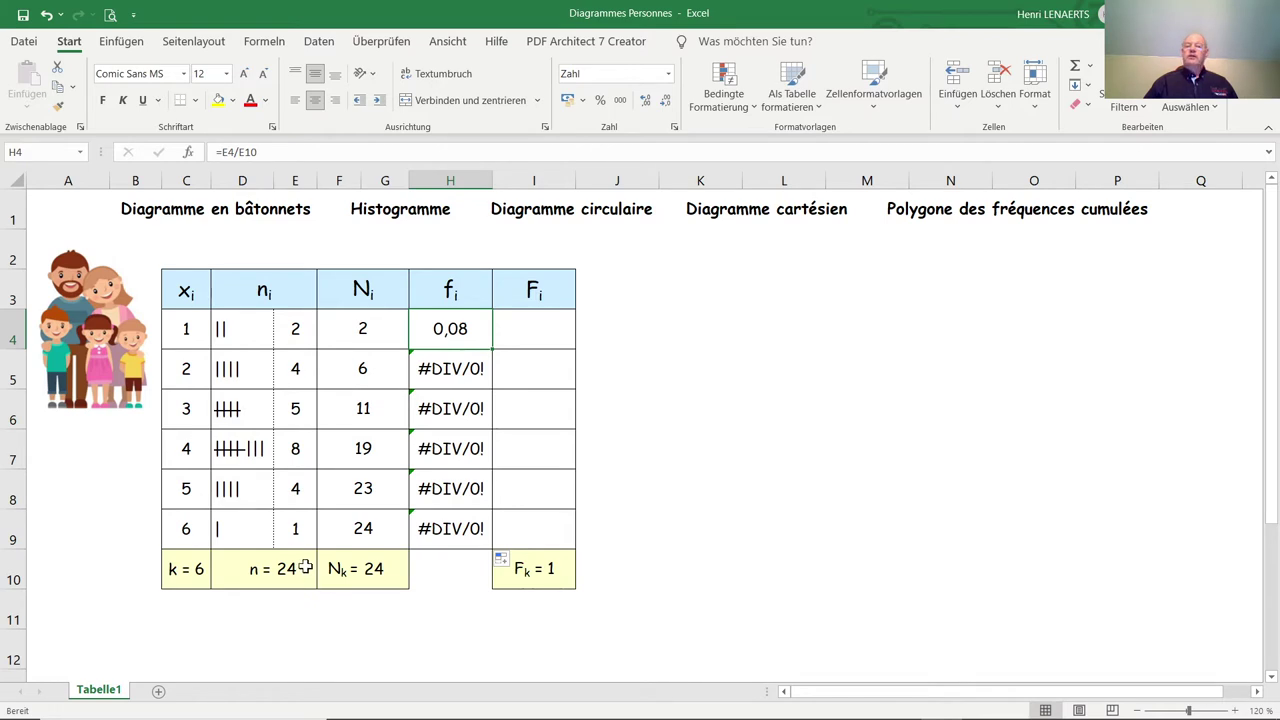
pyautogui.click(458, 372)
pyautogui.moveTo(458, 372); pyautogui.dragTo(447, 531)
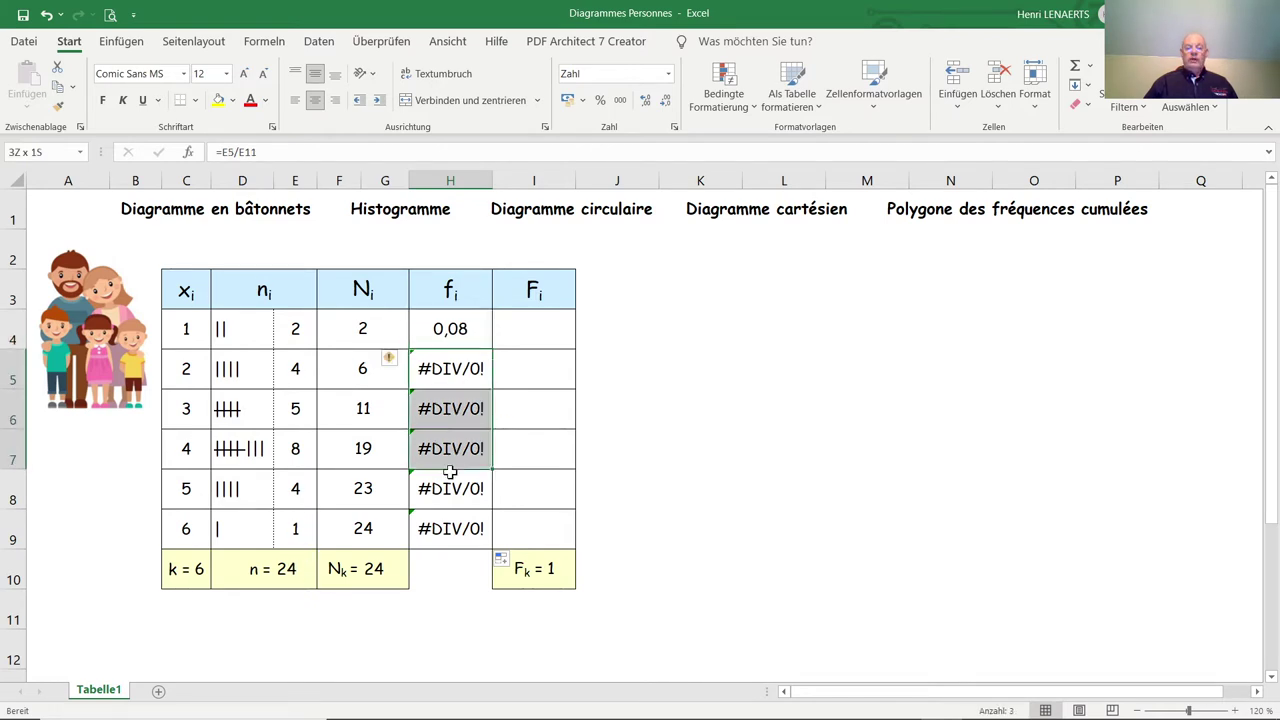
pyautogui.press('Delete')
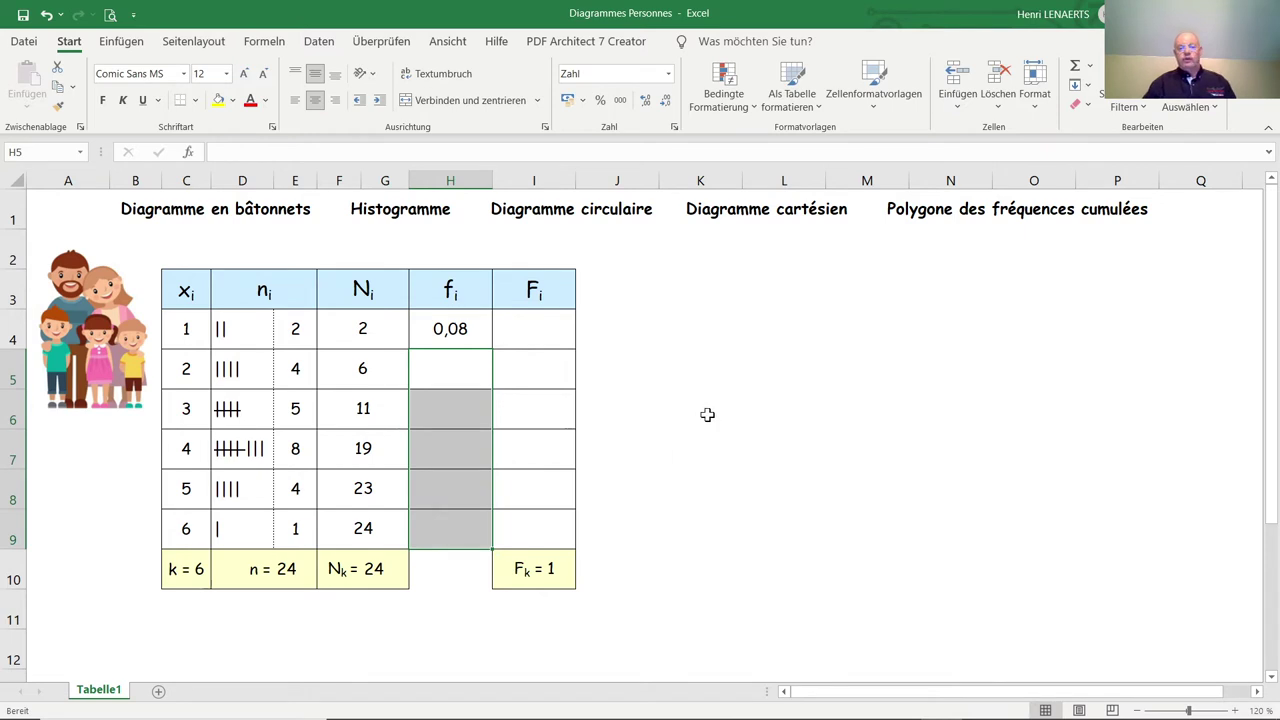
# Change H4 to =E4/$E$10 and copy it to H9, giving 0,17, 0,21, 0,33, 0,17, 0,04
pyautogui.click(686, 406)
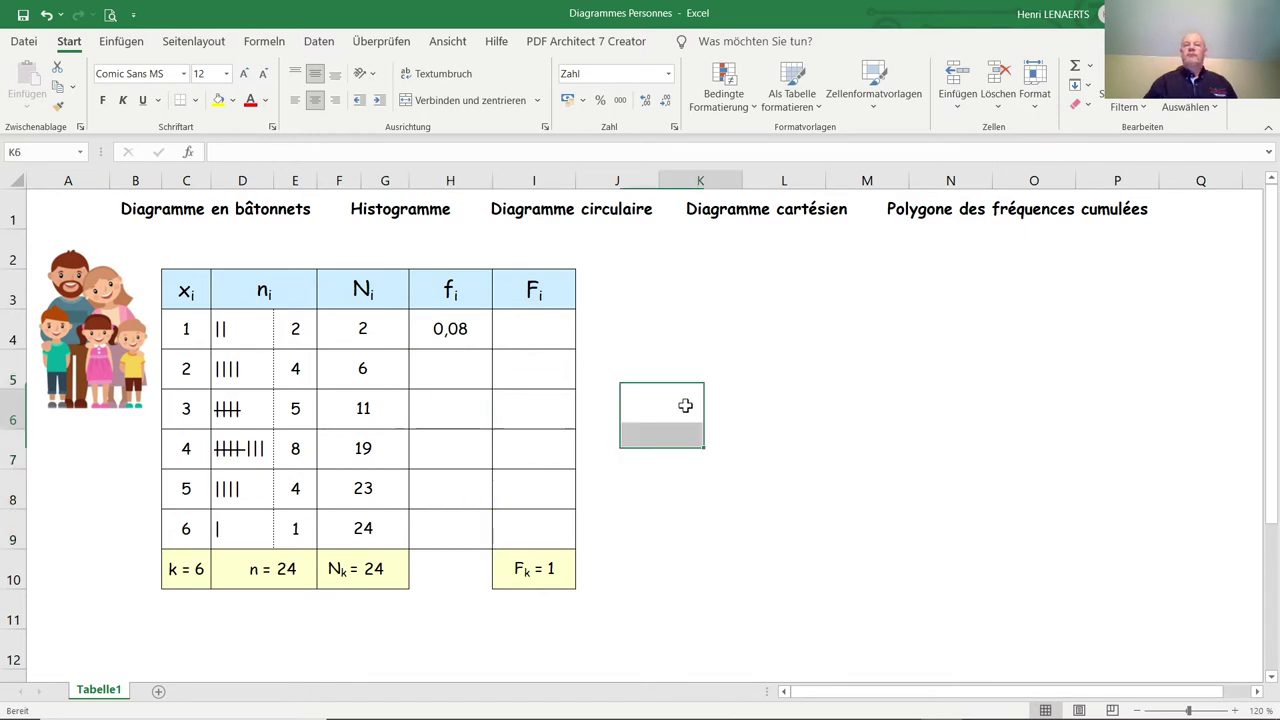
pyautogui.click(440, 328)
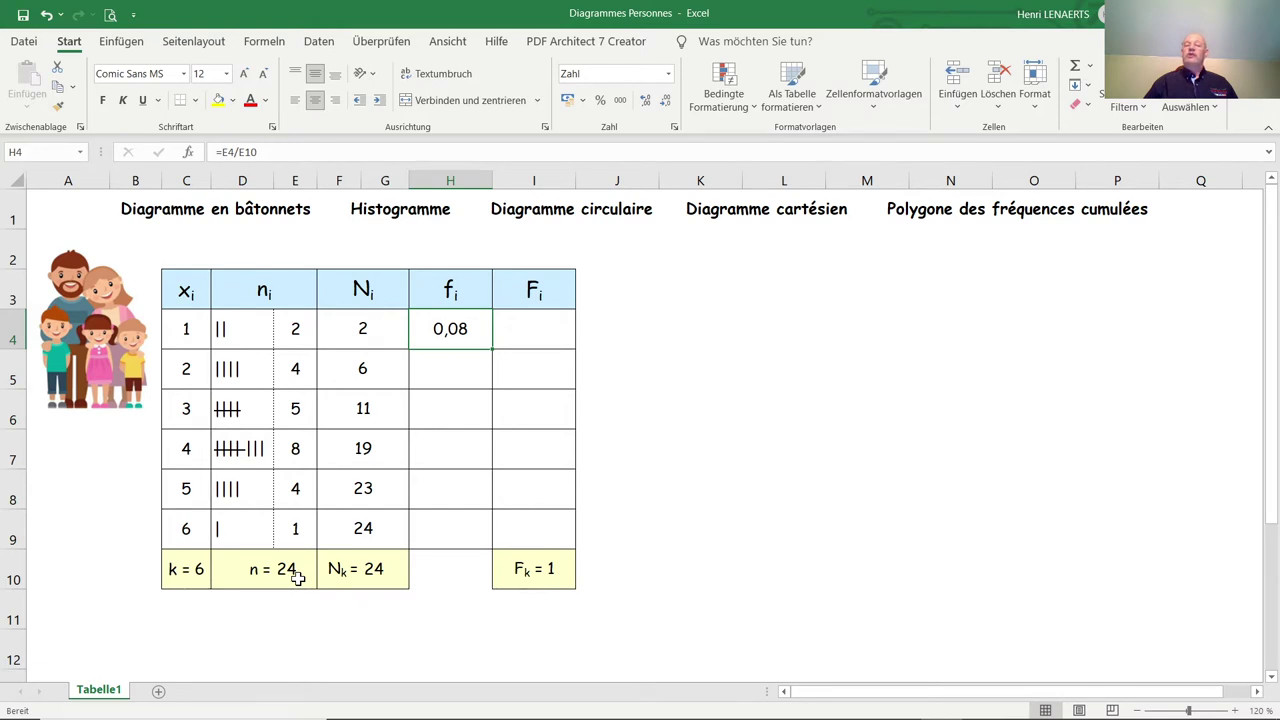
pyautogui.click(240, 151)
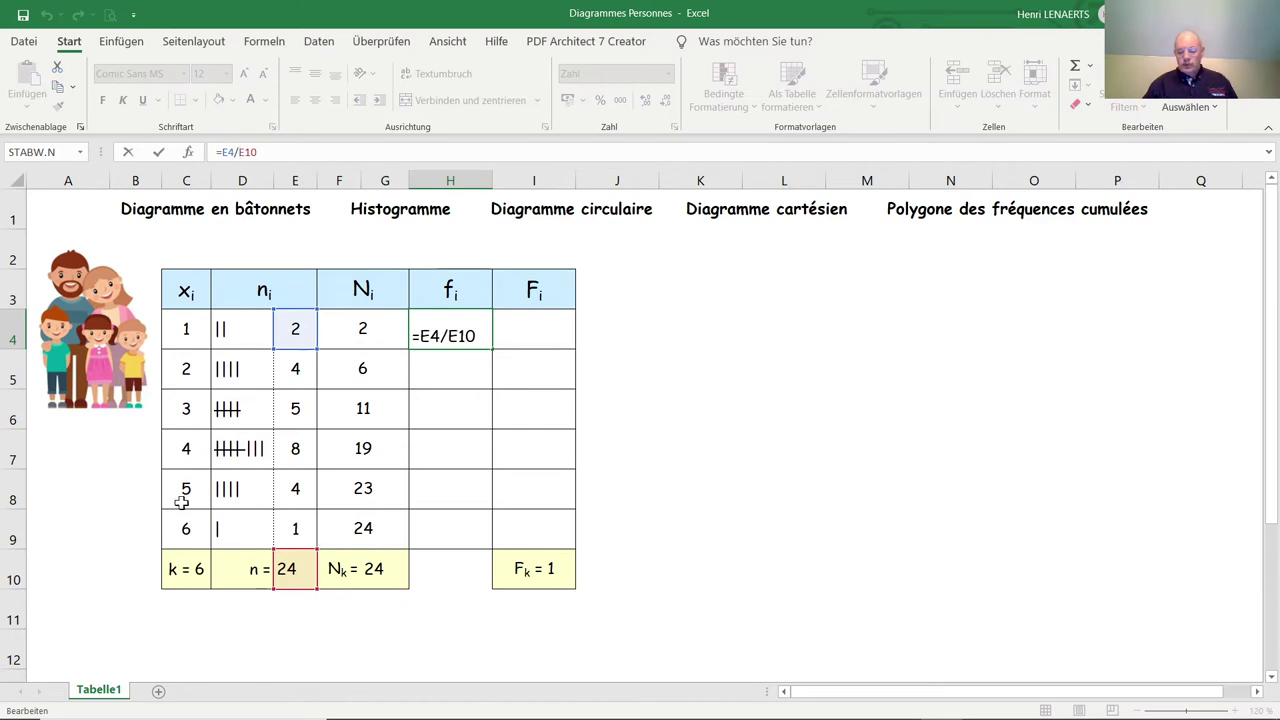
pyautogui.write('$')
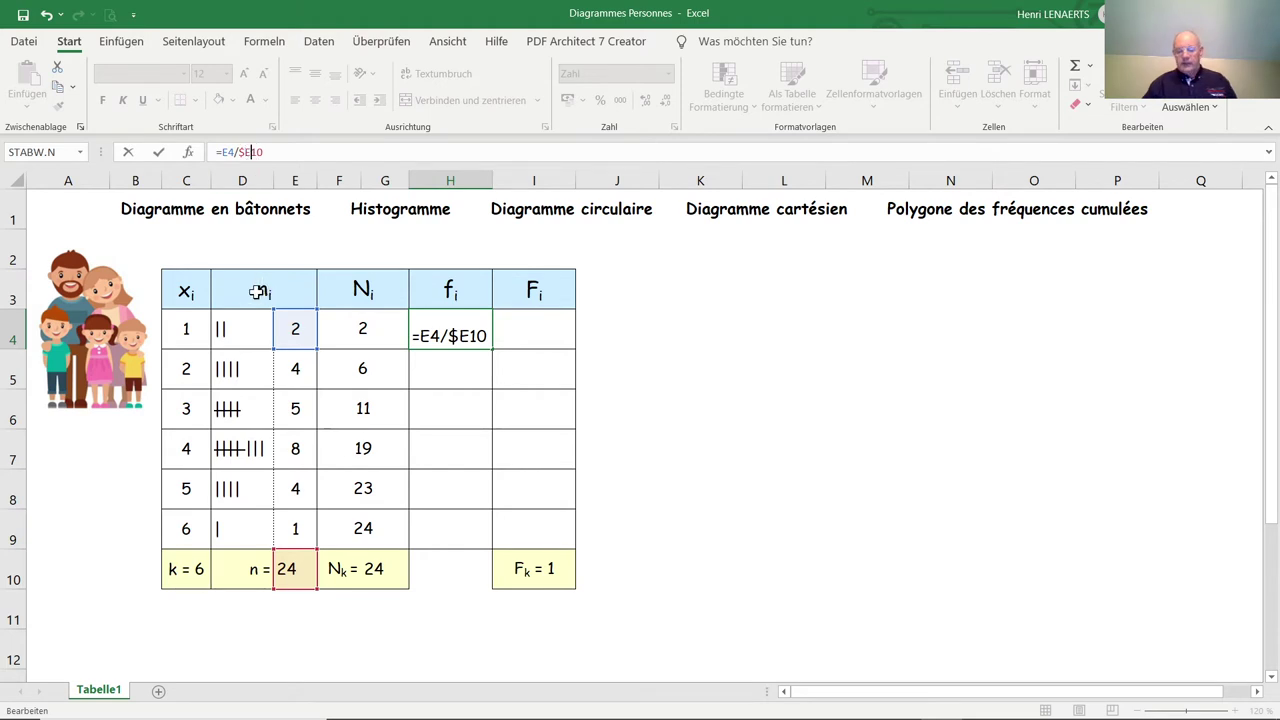
pyautogui.write('$')
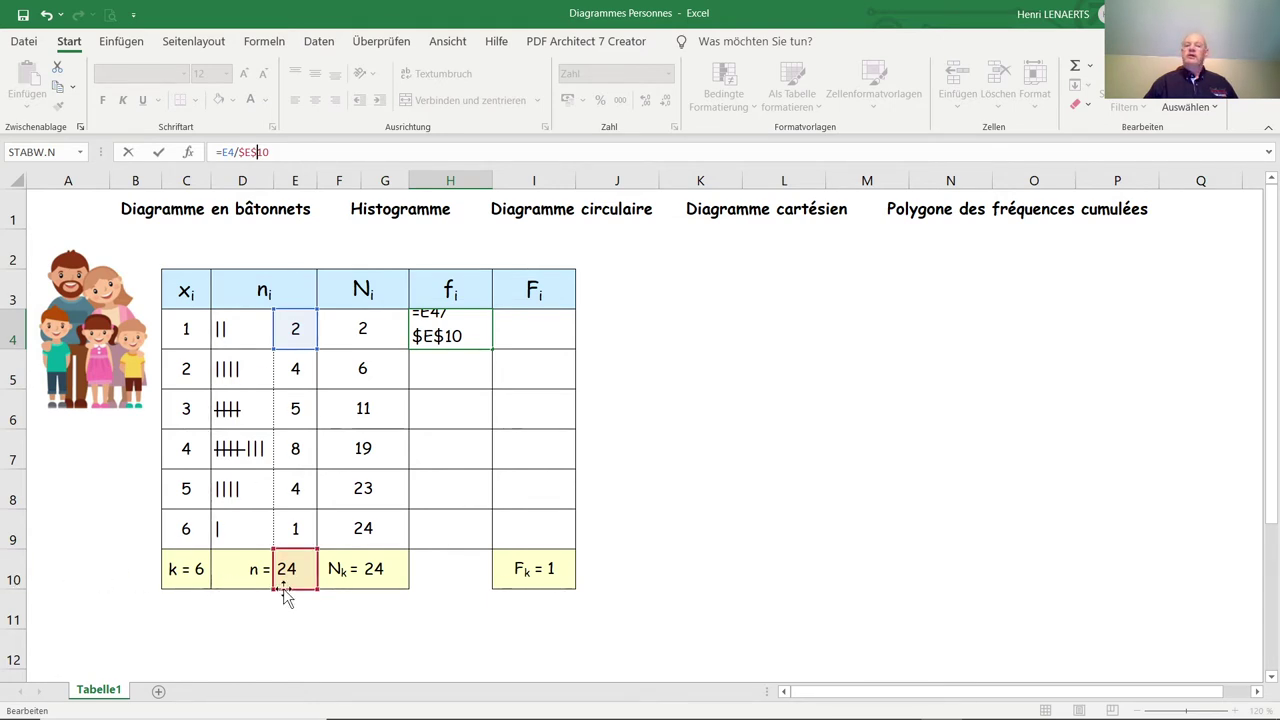
pyautogui.press('Return')
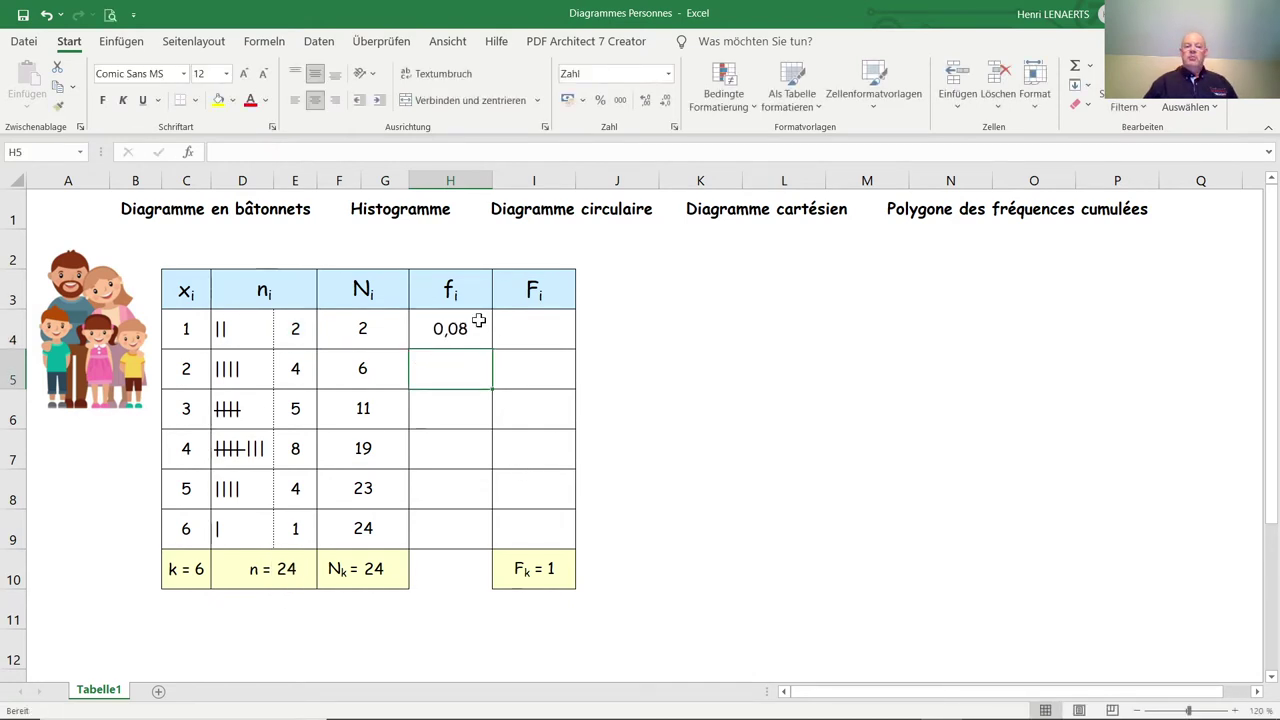
pyautogui.click(479, 320)
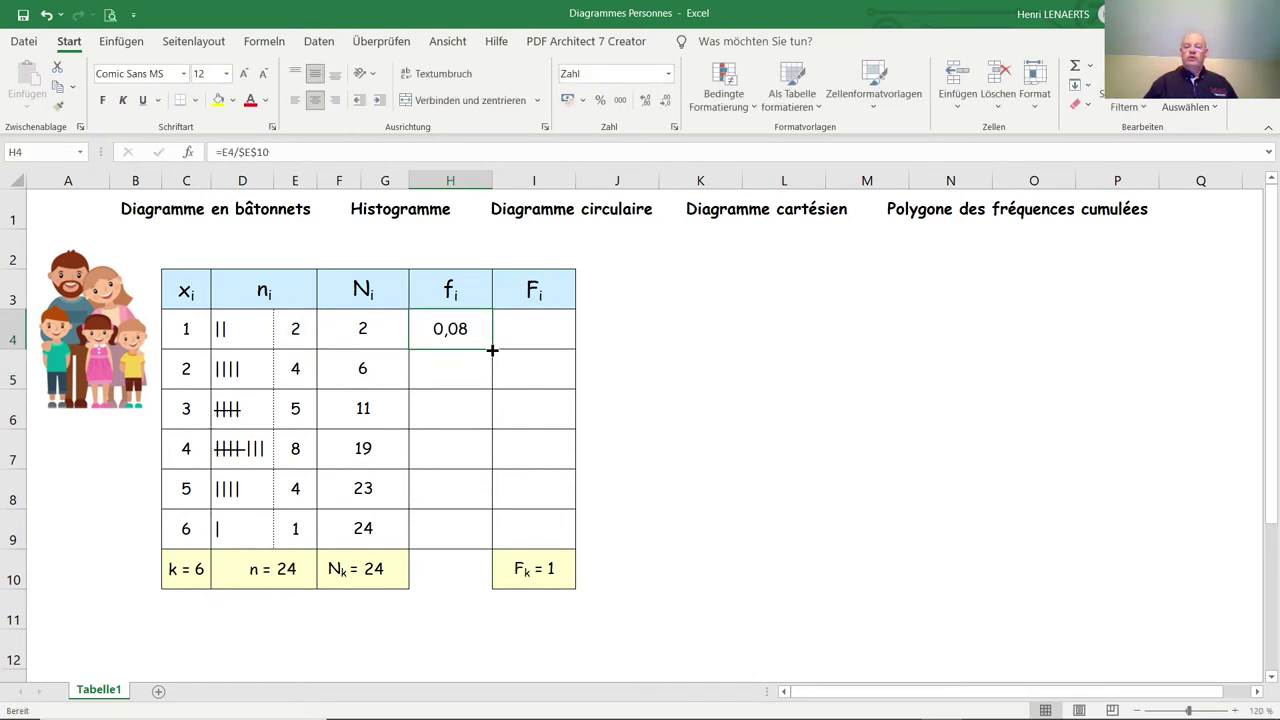
pyautogui.moveTo(492, 350); pyautogui.dragTo(489, 549)
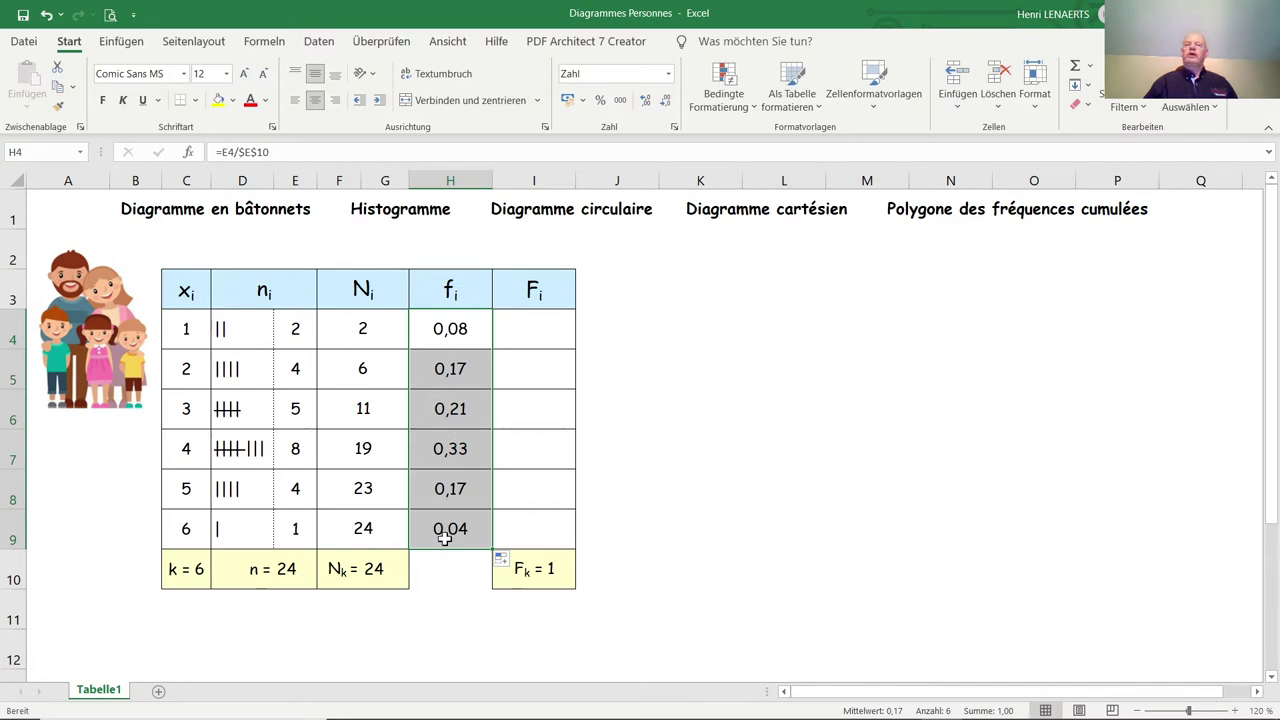
# Enter =H4 in I4 so the cumulative relative frequencies start at 0,08
pyautogui.click(538, 328)
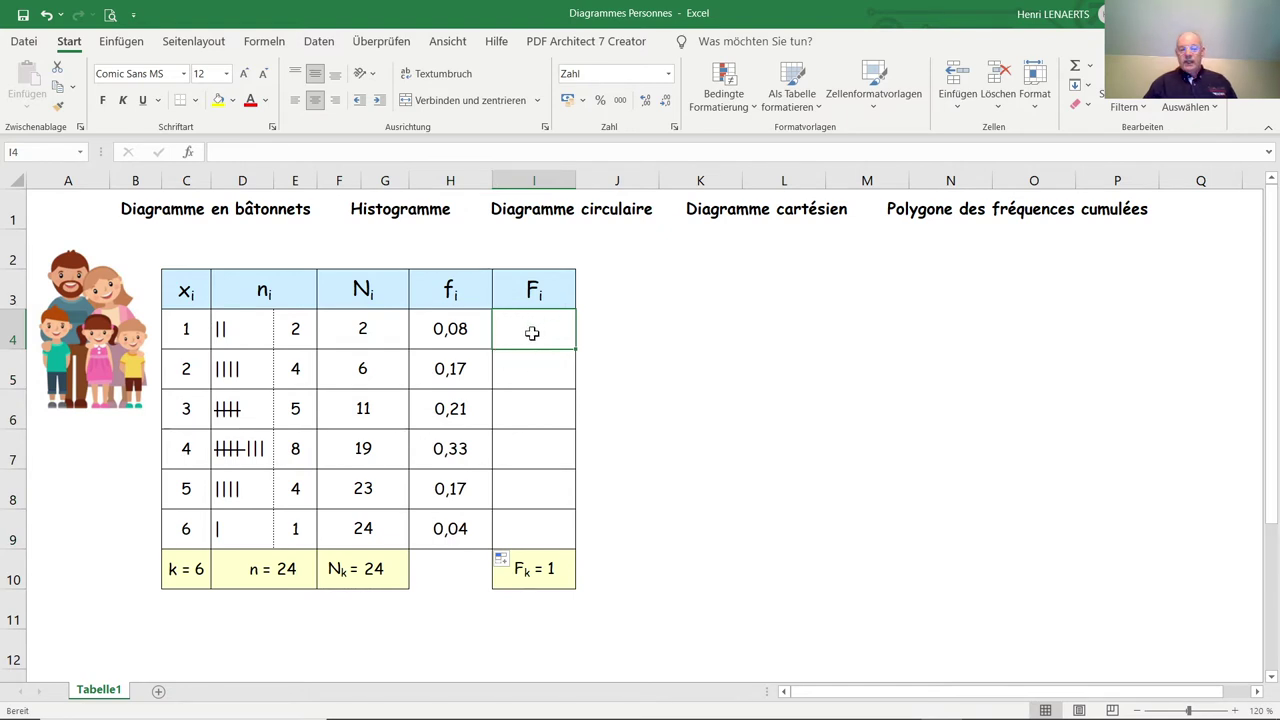
pyautogui.write('=')
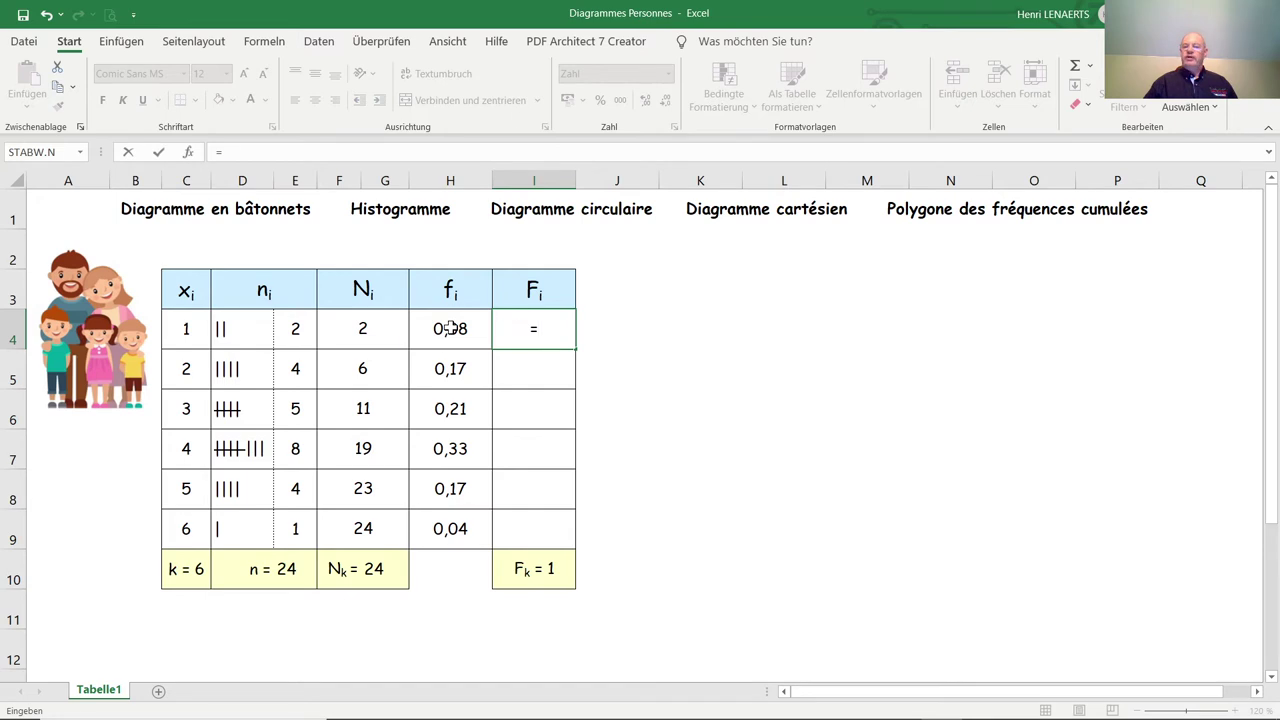
pyautogui.click(451, 328)
pyautogui.press('Return')
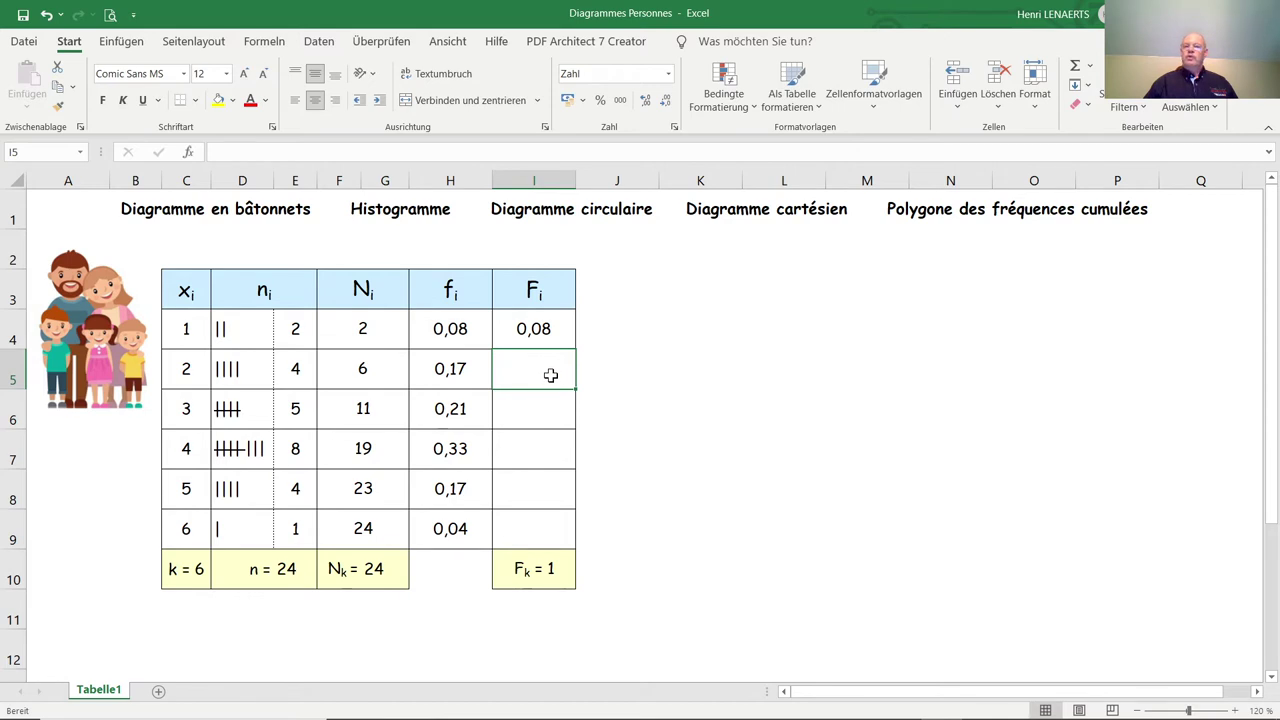
# Enter =I4+H5 in I5 and copy it down to I9, ending at 1,00
pyautogui.write('=')
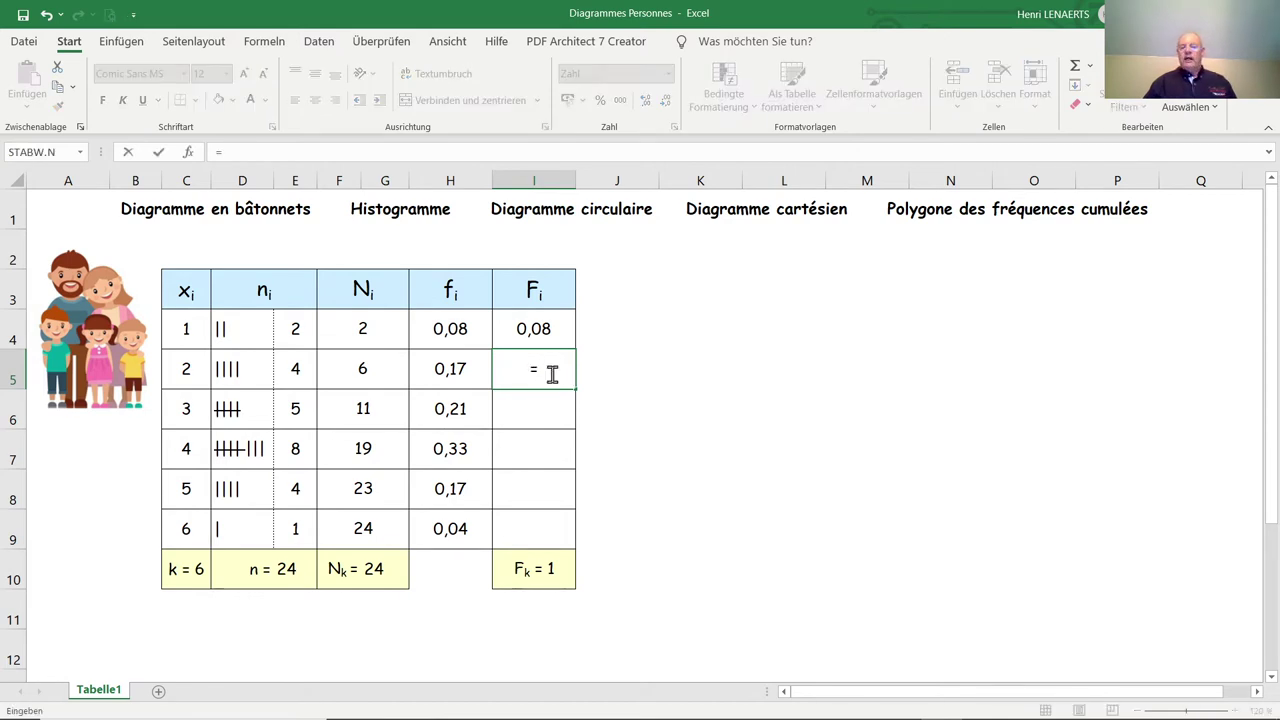
pyautogui.click(548, 328)
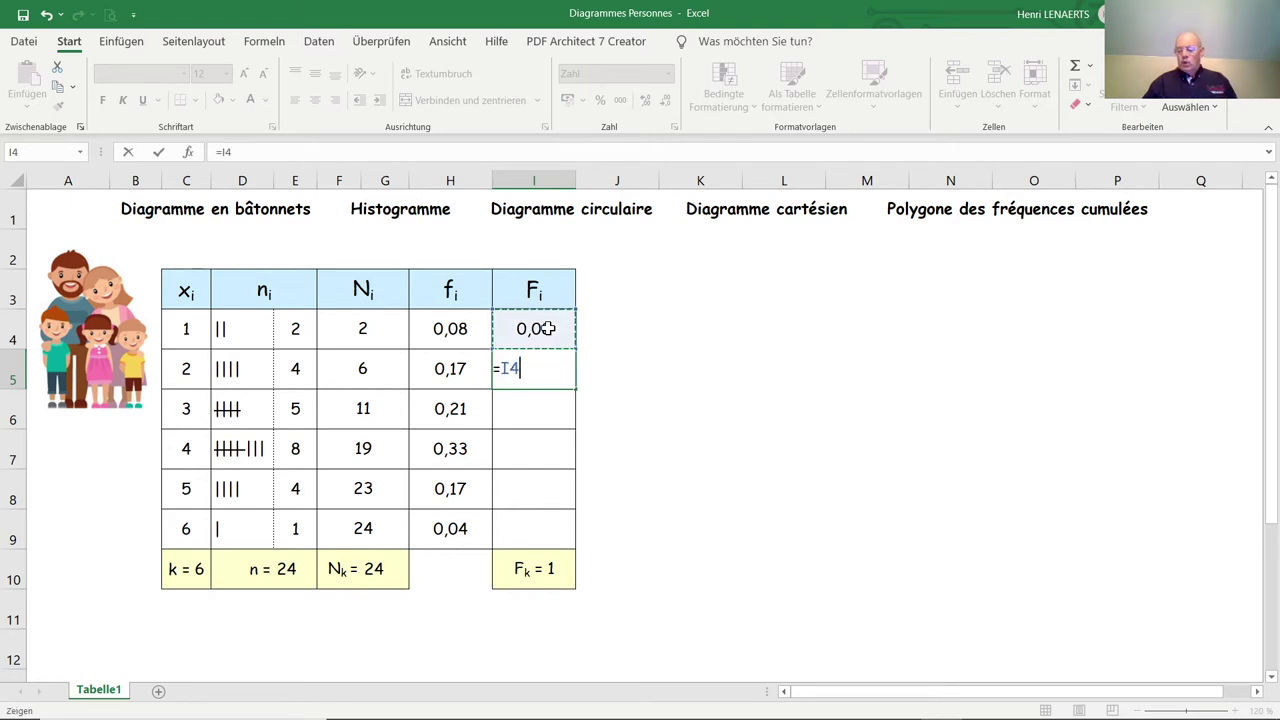
pyautogui.write('+')
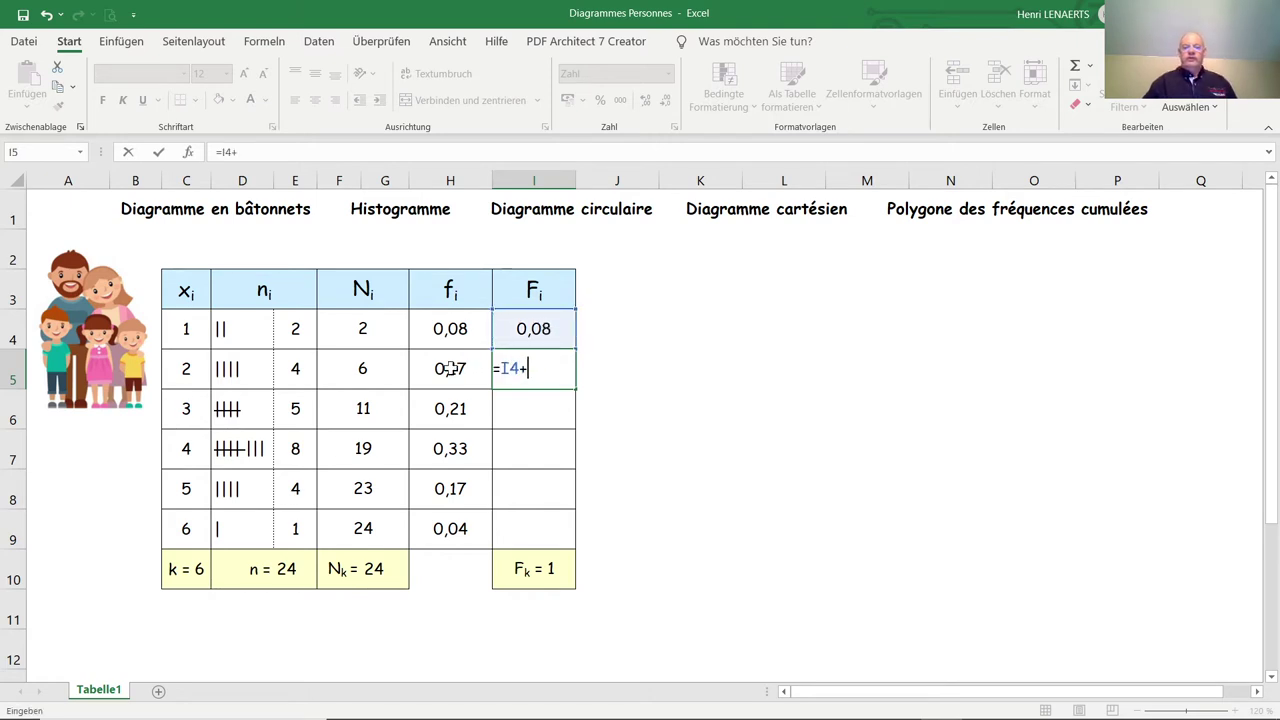
pyautogui.click(450, 368)
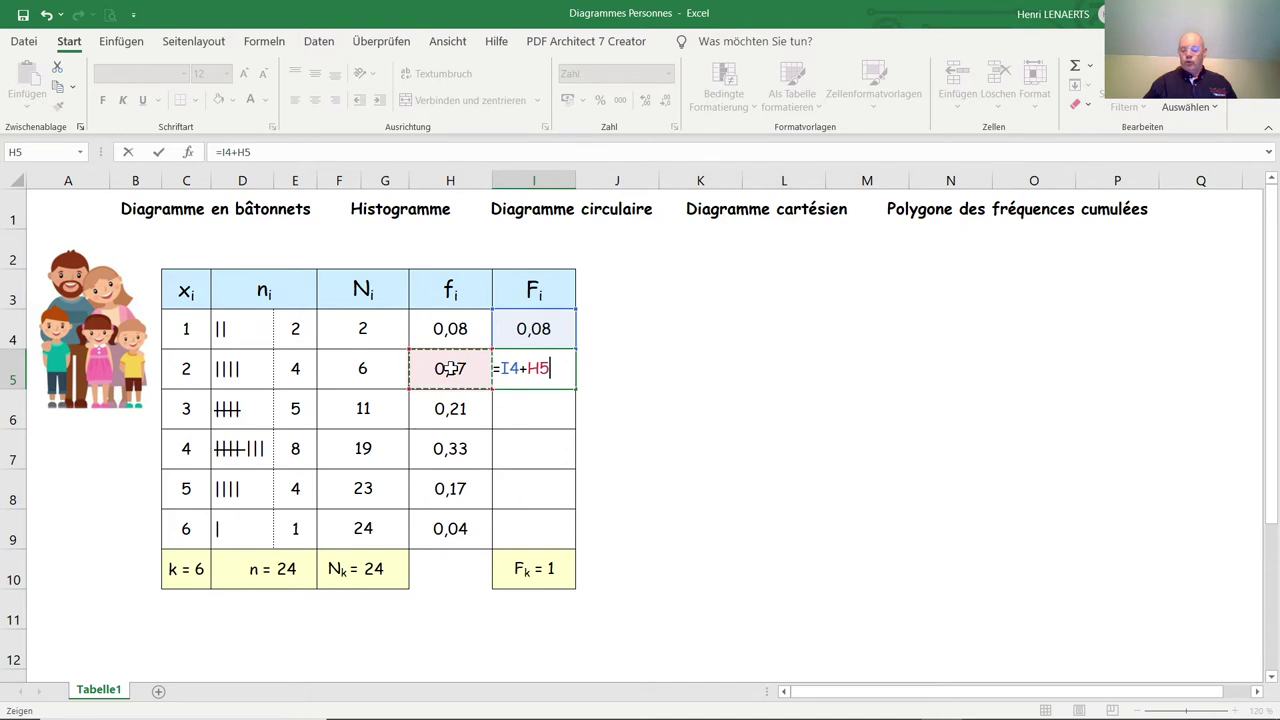
pyautogui.press('Return')
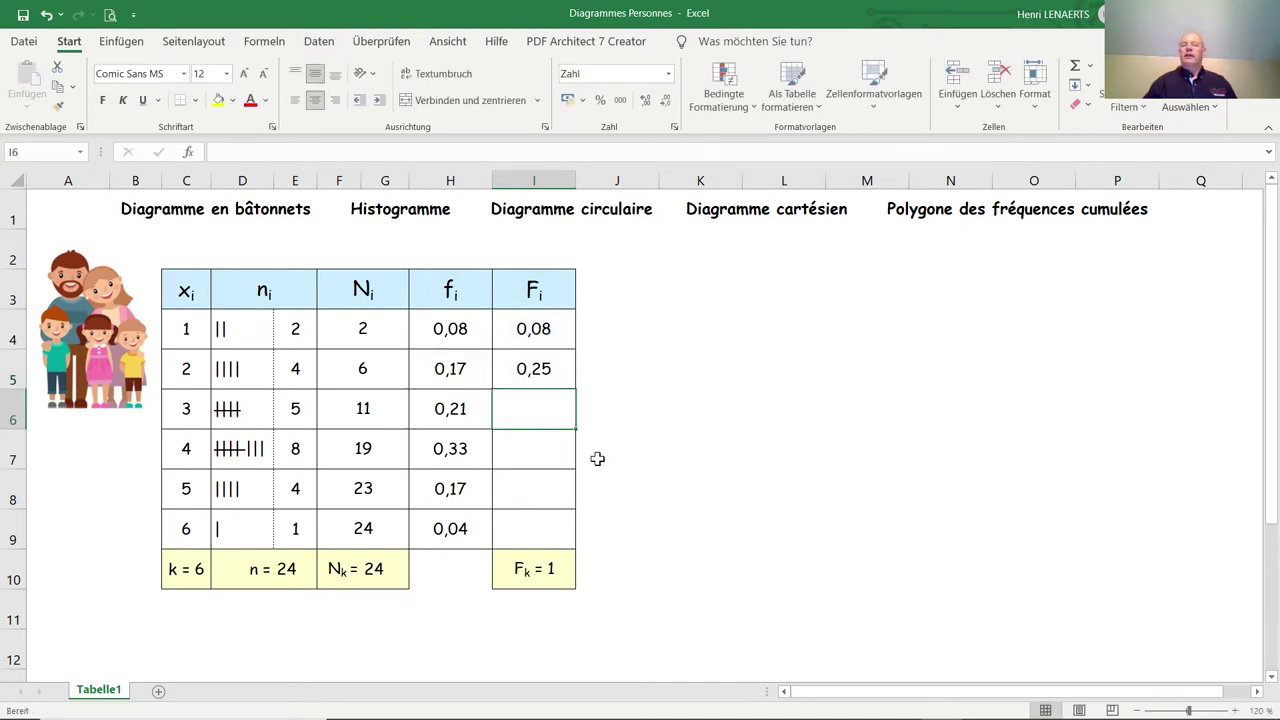
pyautogui.click(545, 372)
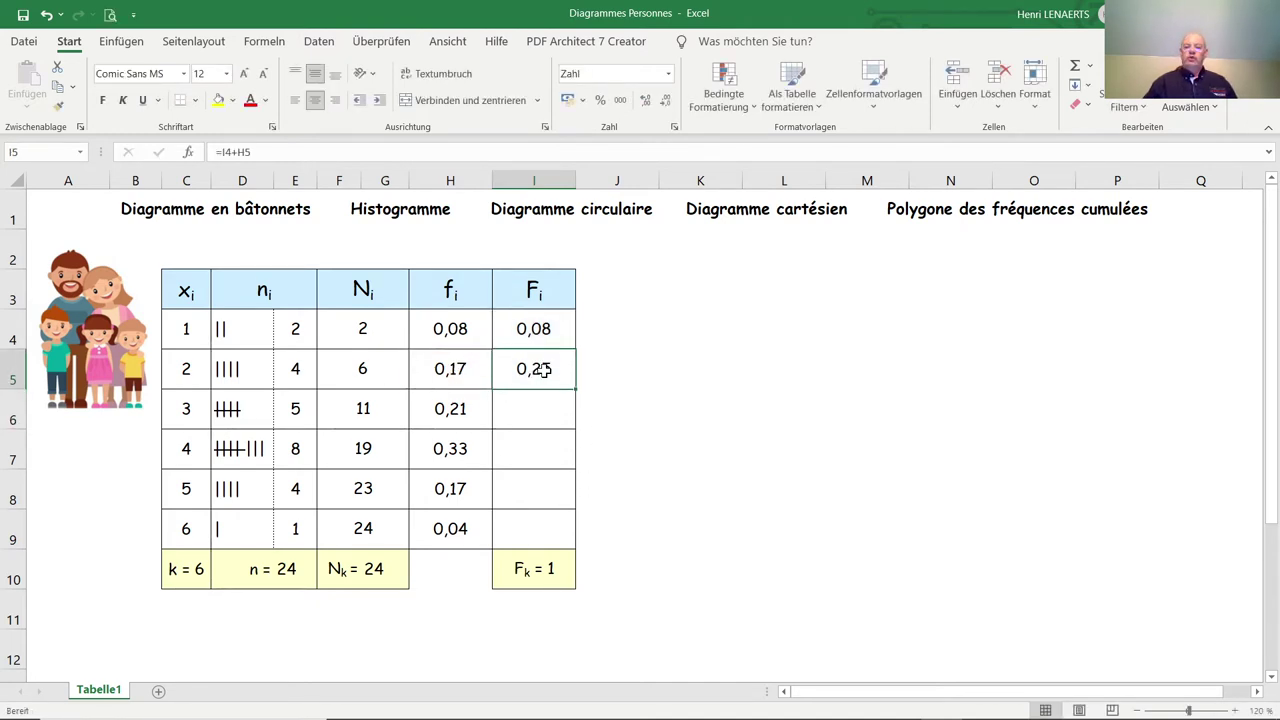
pyautogui.moveTo(578, 392); pyautogui.dragTo(573, 543)
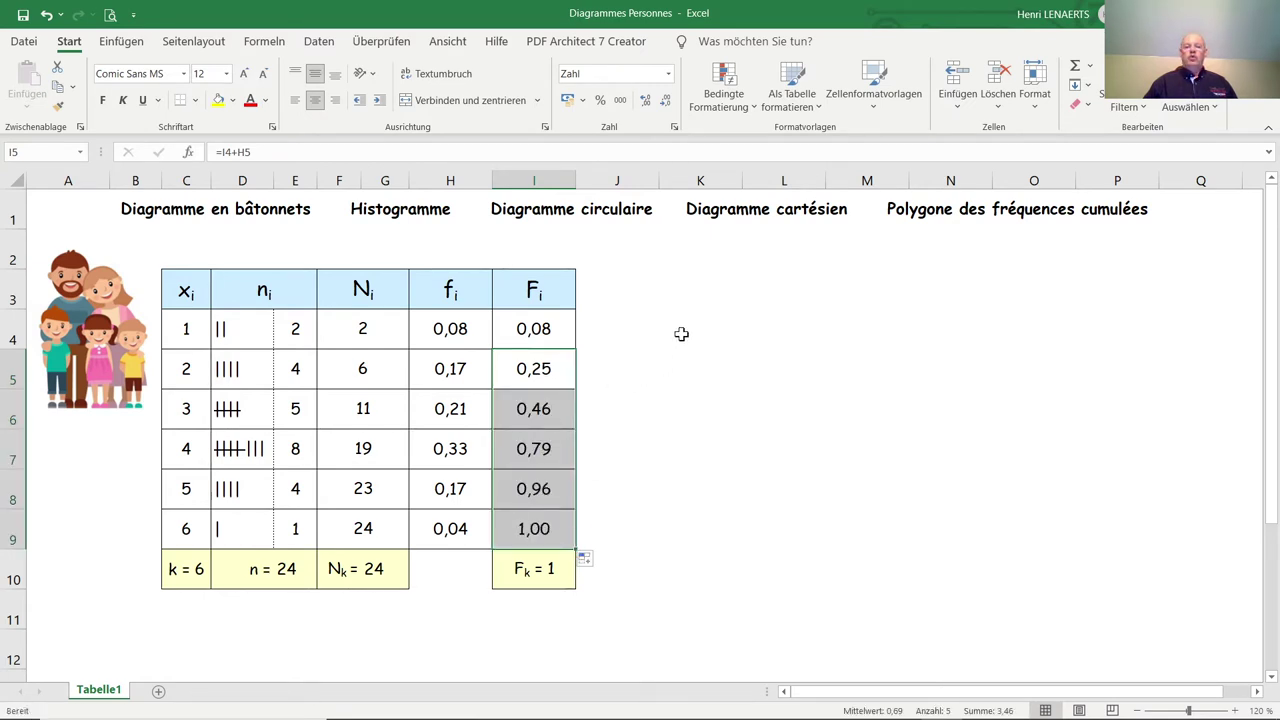
pyautogui.click(663, 287)
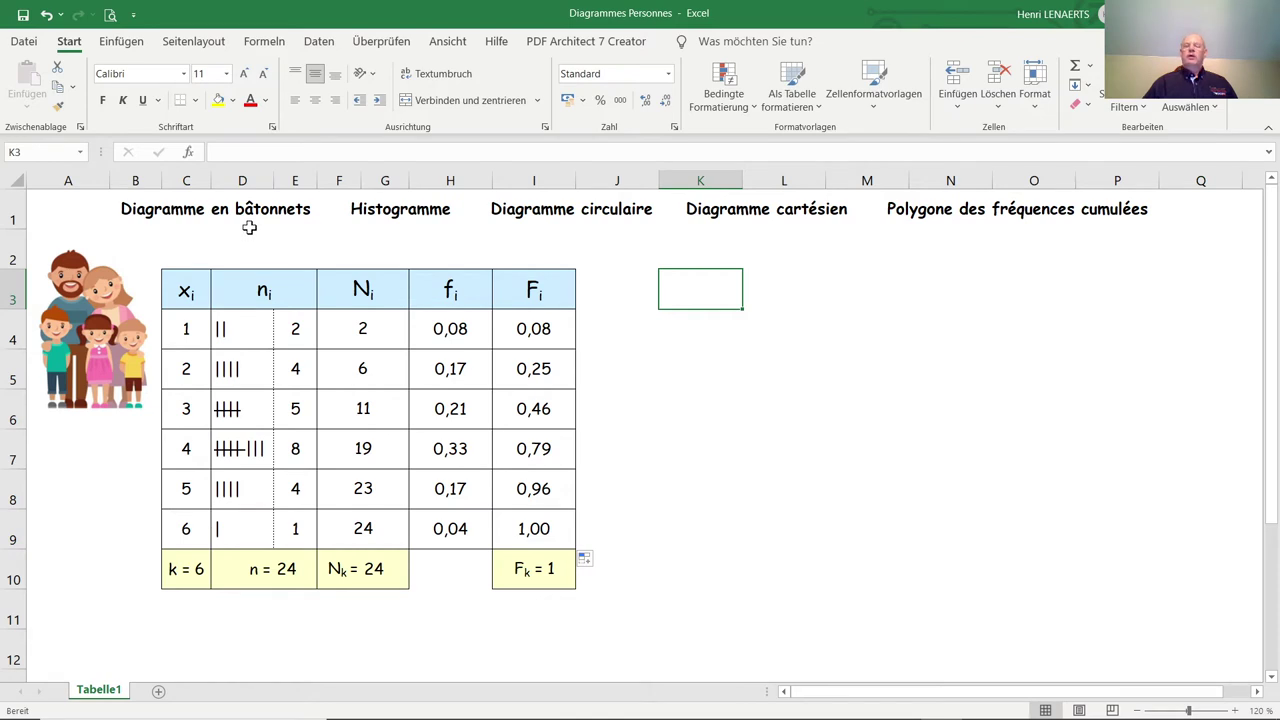
pyautogui.moveTo(186, 335); pyautogui.dragTo(197, 550)
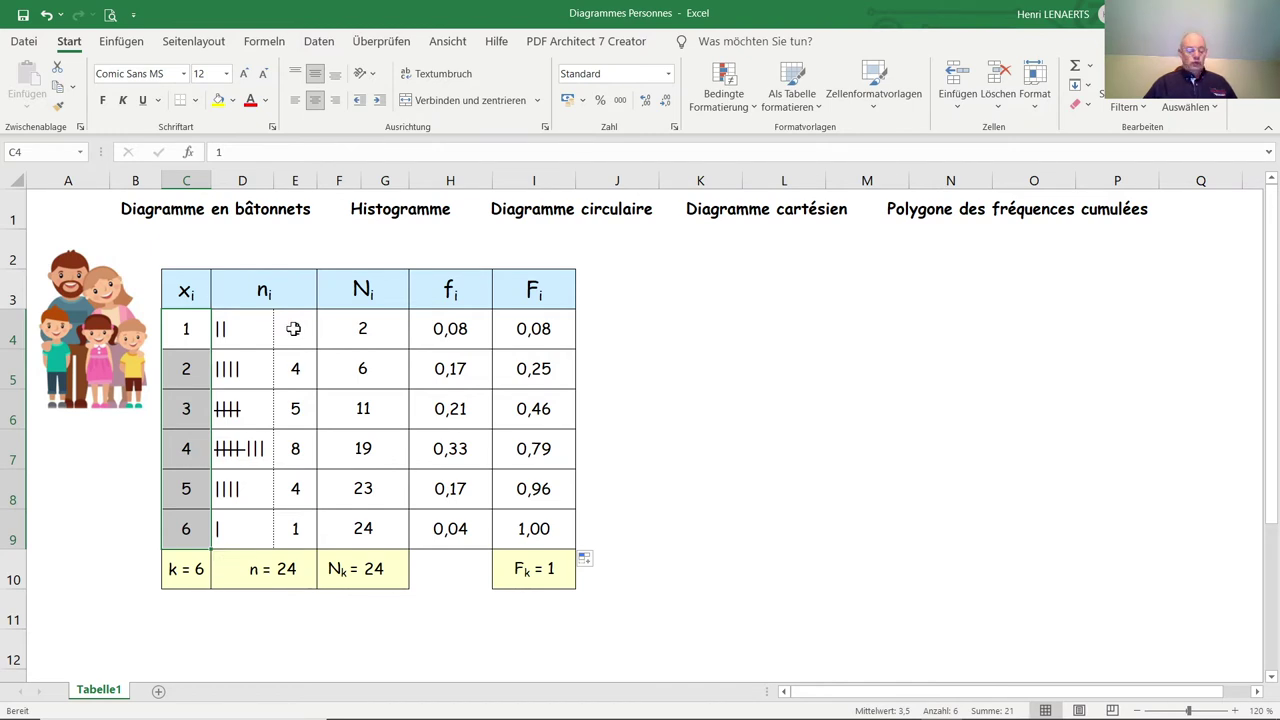
pyautogui.moveTo(293, 328)
pyautogui.keyDown('ctrl'); pyautogui.mouseDown()
pyautogui.moveTo(290, 491)
pyautogui.moveTo(306, 550)
pyautogui.mouseUp(); pyautogui.keyUp('ctrl')
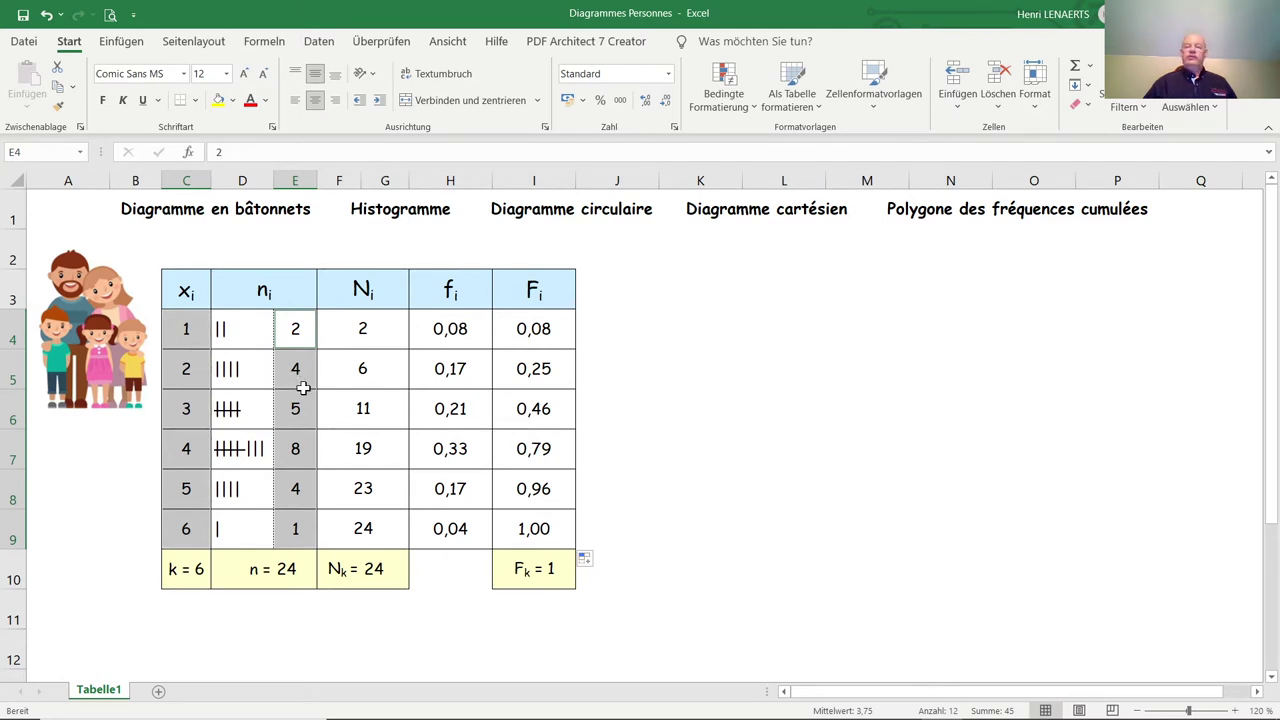
pyautogui.click(122, 41)
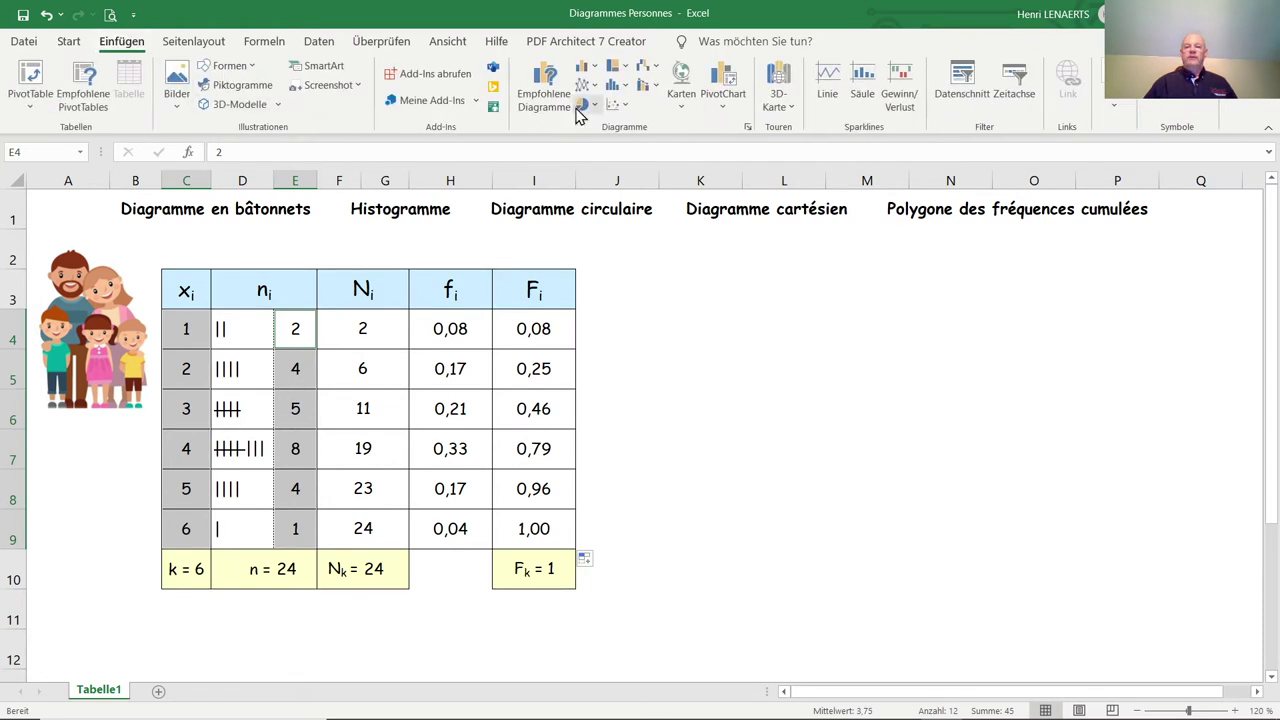
pyautogui.click(587, 68)
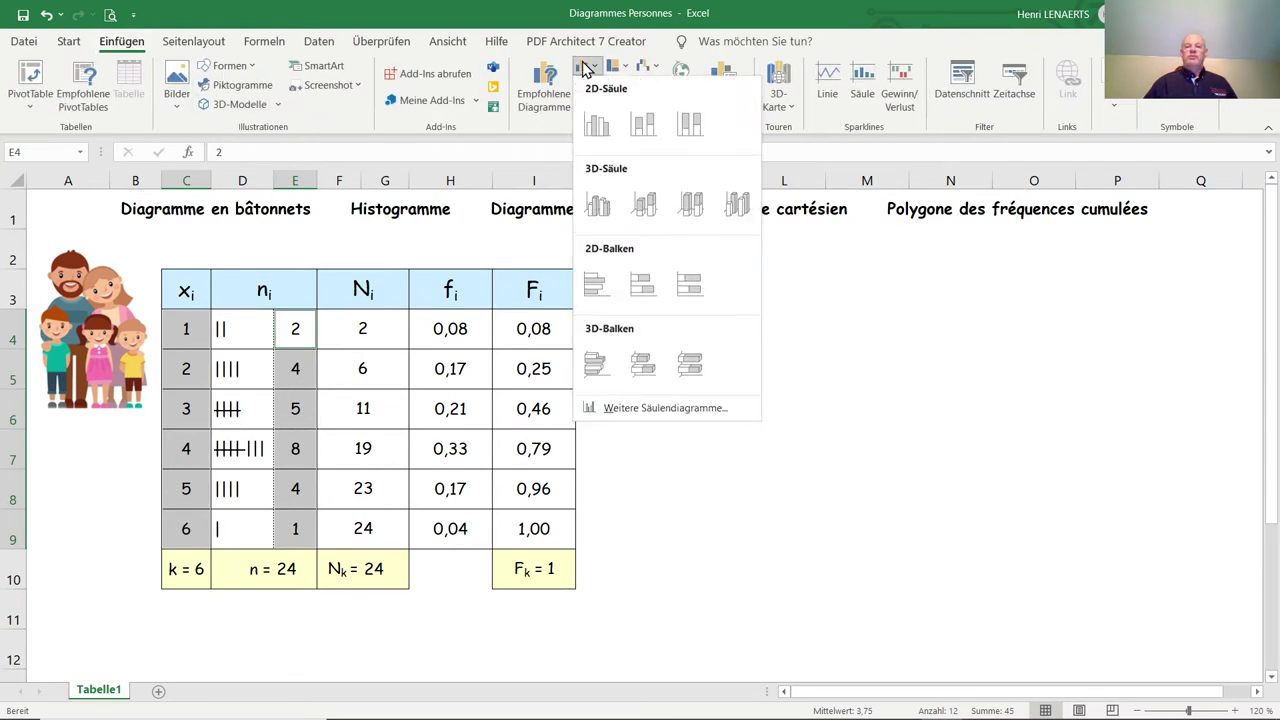
pyautogui.click(597, 130)
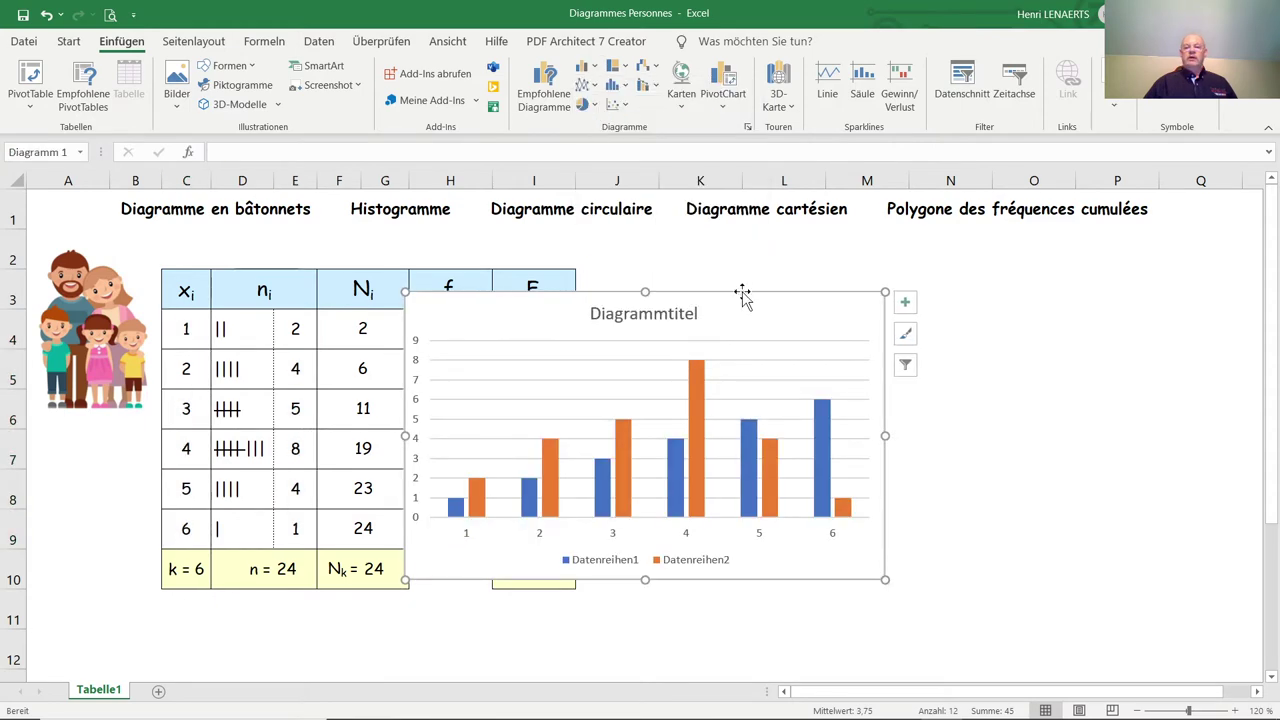
pyautogui.moveTo(773, 296); pyautogui.dragTo(990, 296)
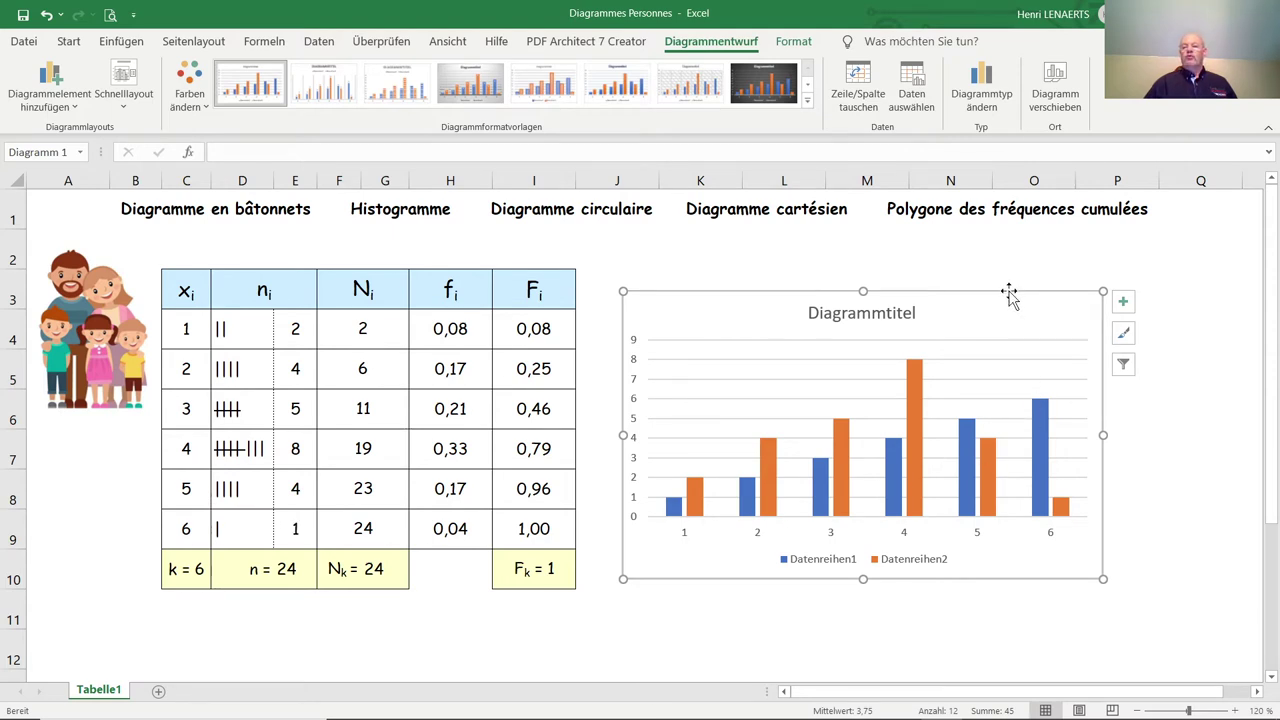
# Delete the column chart and re-enter the xi value 1 in C4 as text
pyautogui.press('Delete')
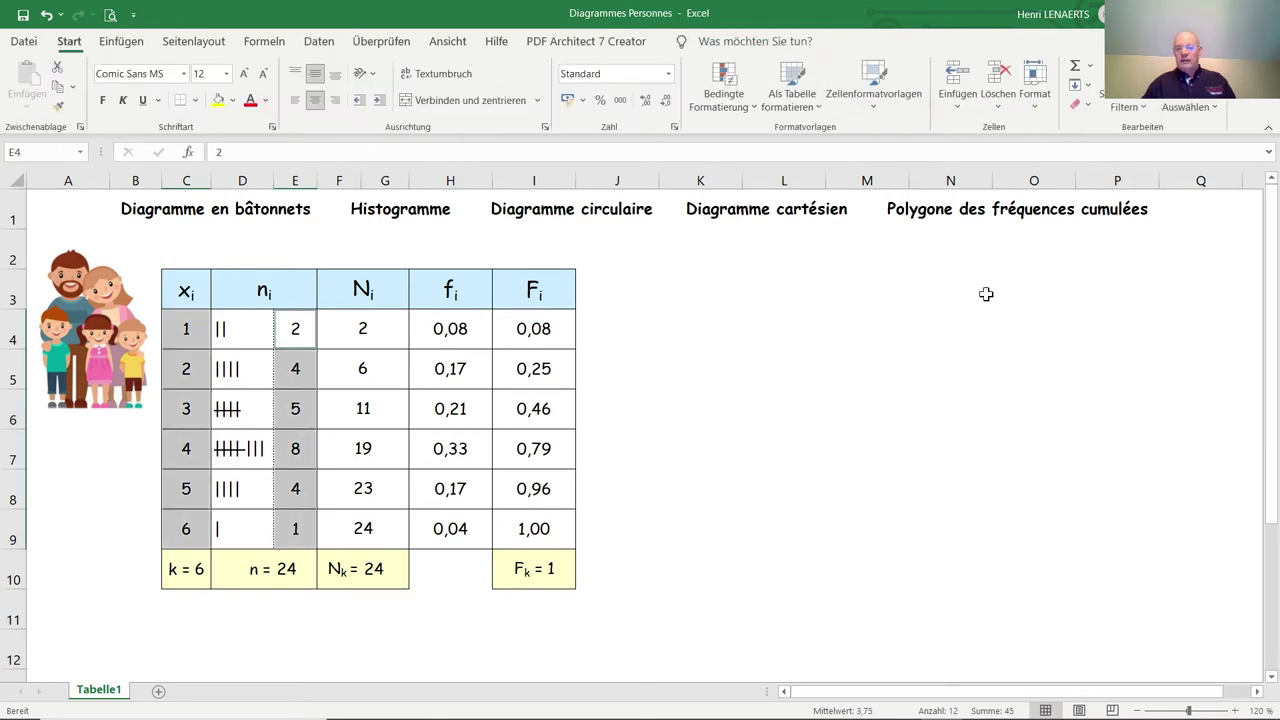
pyautogui.click(758, 355)
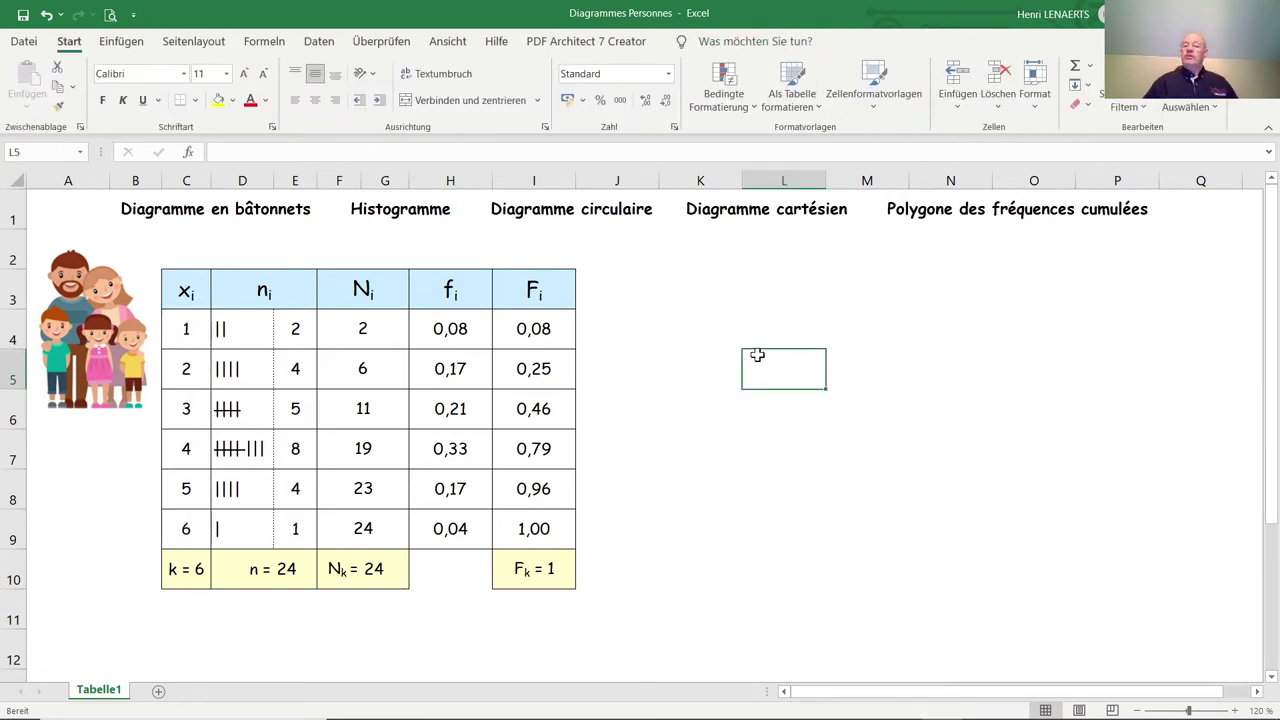
pyautogui.click(175, 325)
pyautogui.click(211, 151)
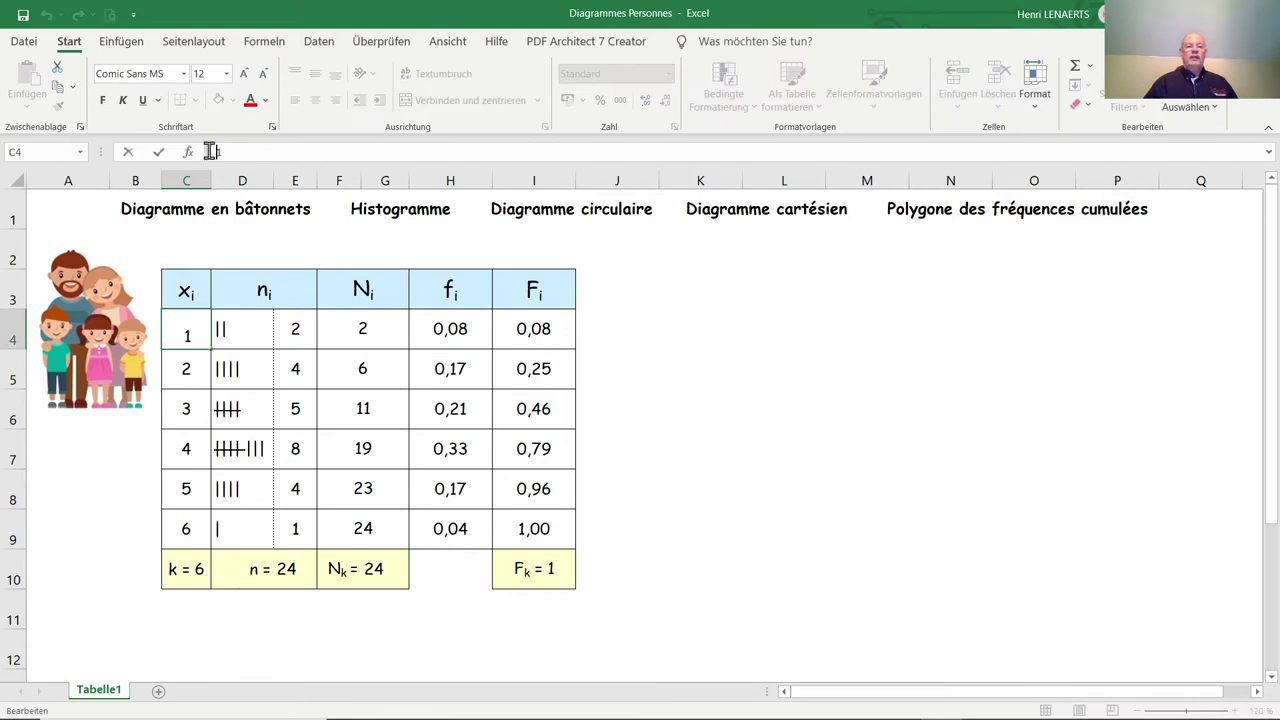
pyautogui.write("'")
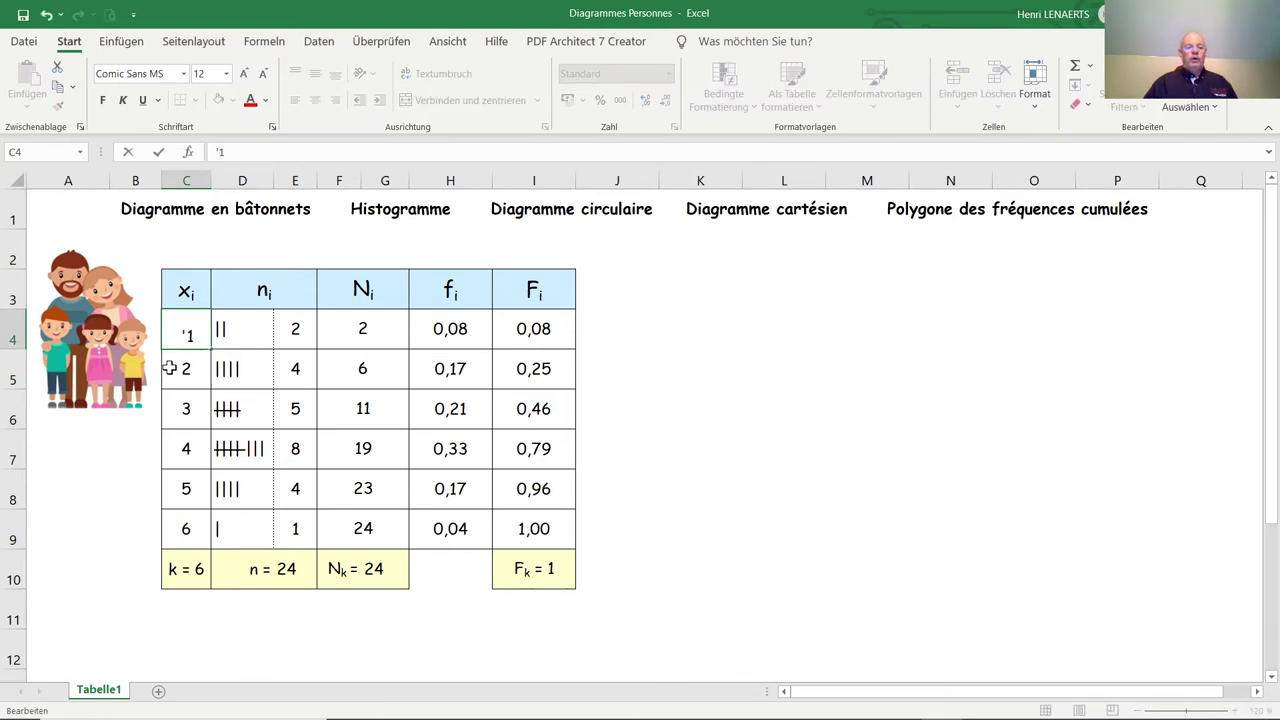
pyautogui.click(170, 368)
# Re-enter the xi values 2 through 6 in C5:C9 as text with a leading apostrophe
pyautogui.click(213, 151)
pyautogui.write("'")
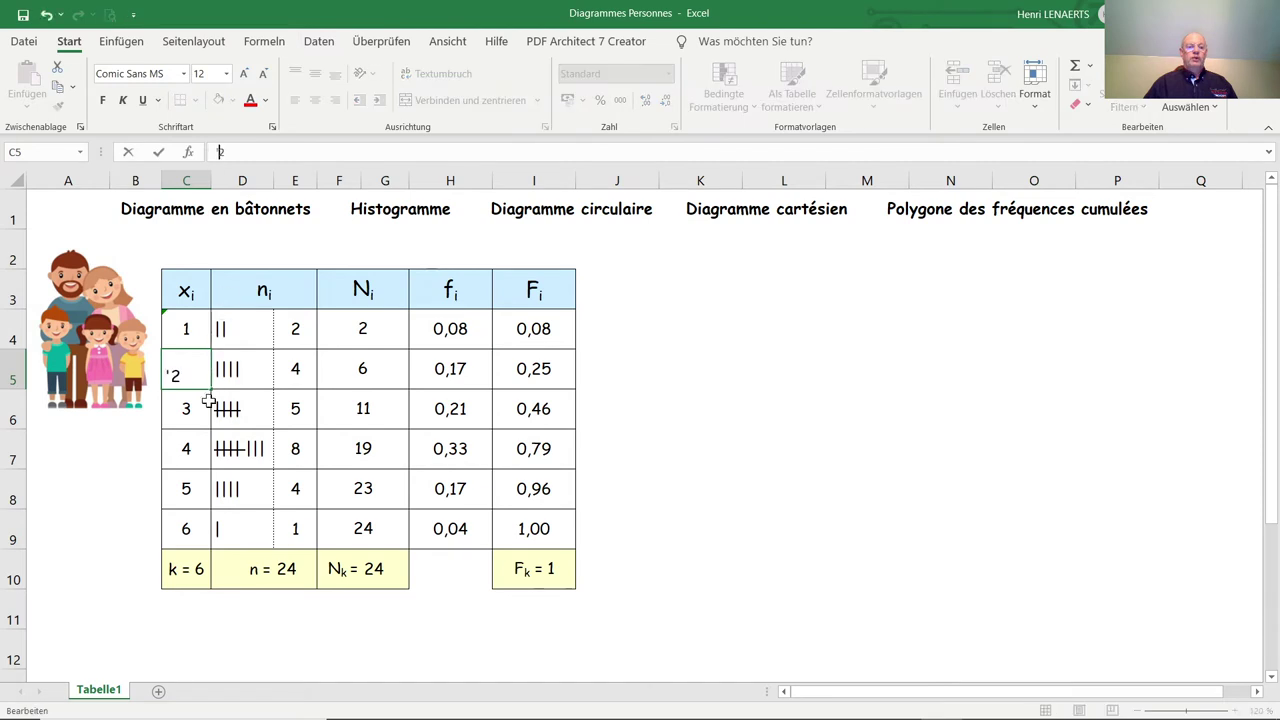
pyautogui.click(180, 402)
pyautogui.click(213, 151)
pyautogui.write("'")
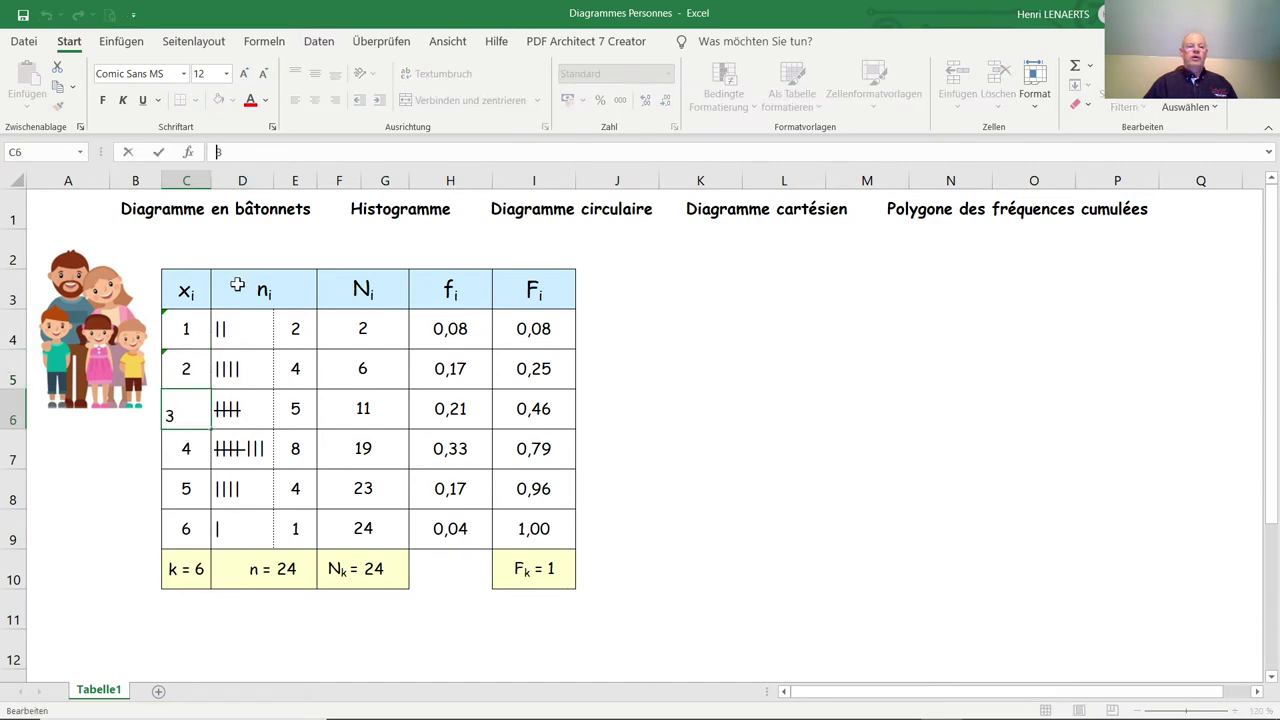
pyautogui.click(178, 448)
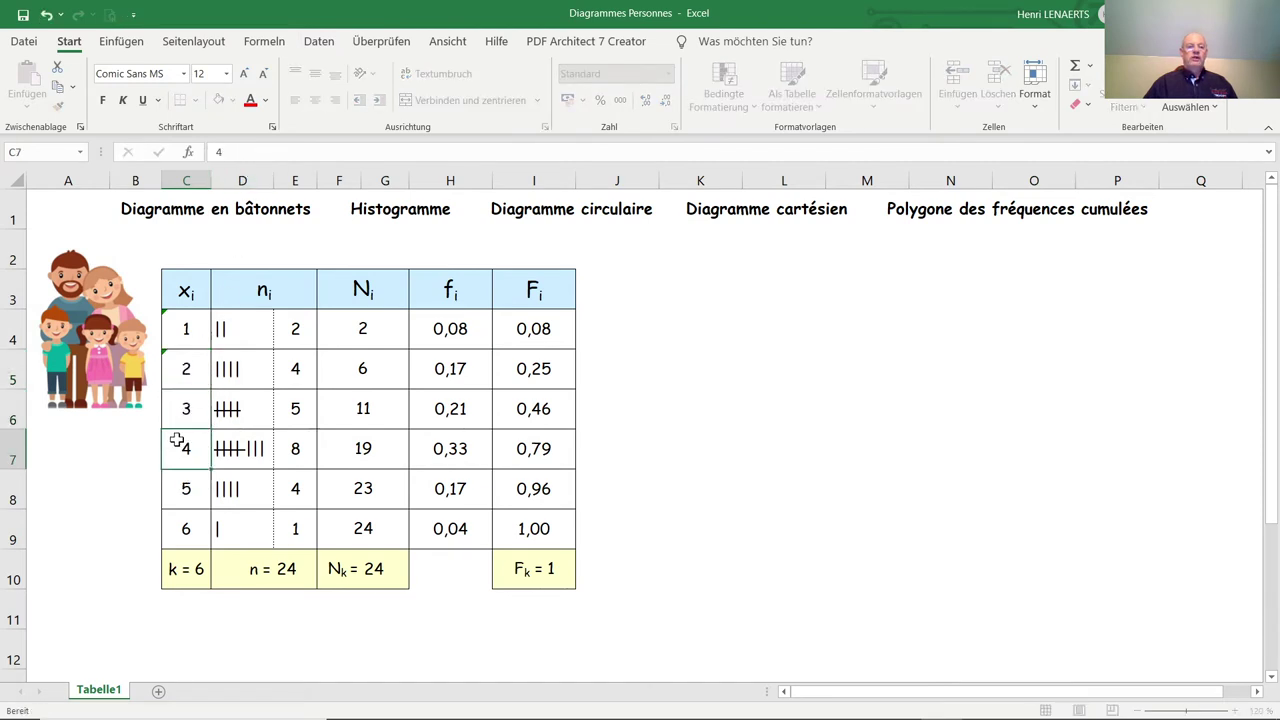
pyautogui.click(213, 151)
pyautogui.write("'")
pyautogui.click(186, 490)
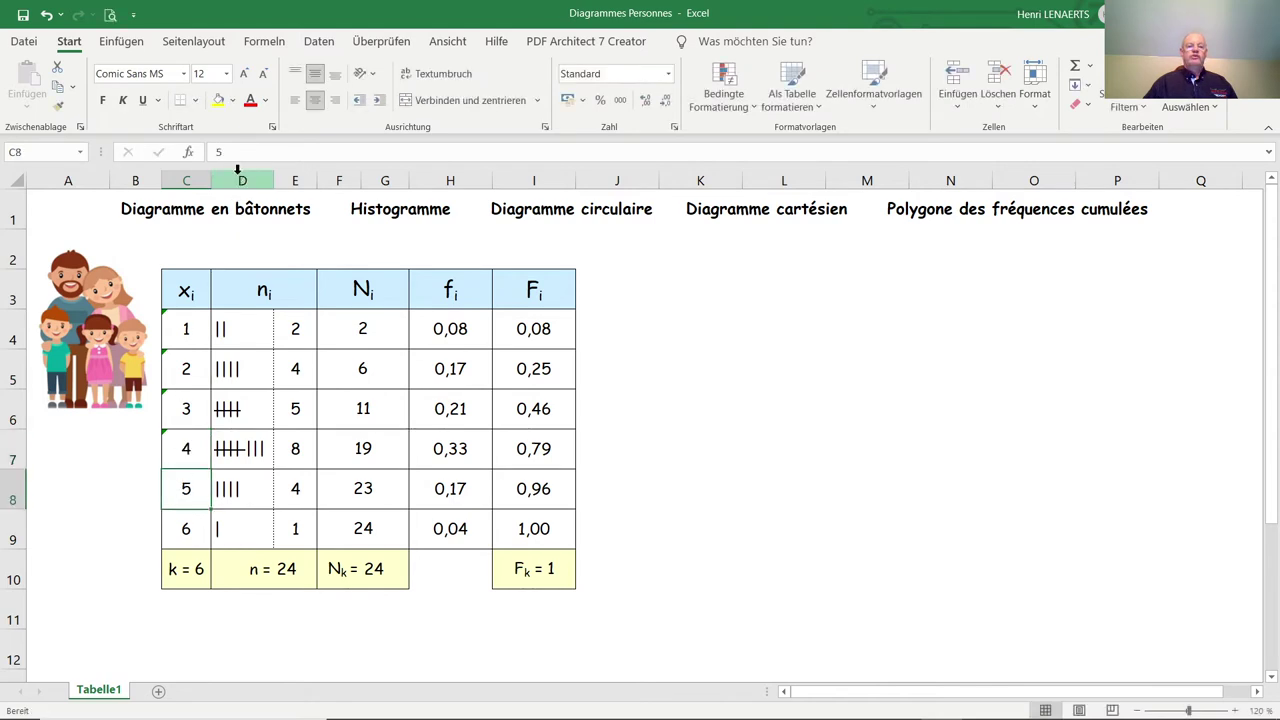
pyautogui.click(213, 151)
pyautogui.write("'")
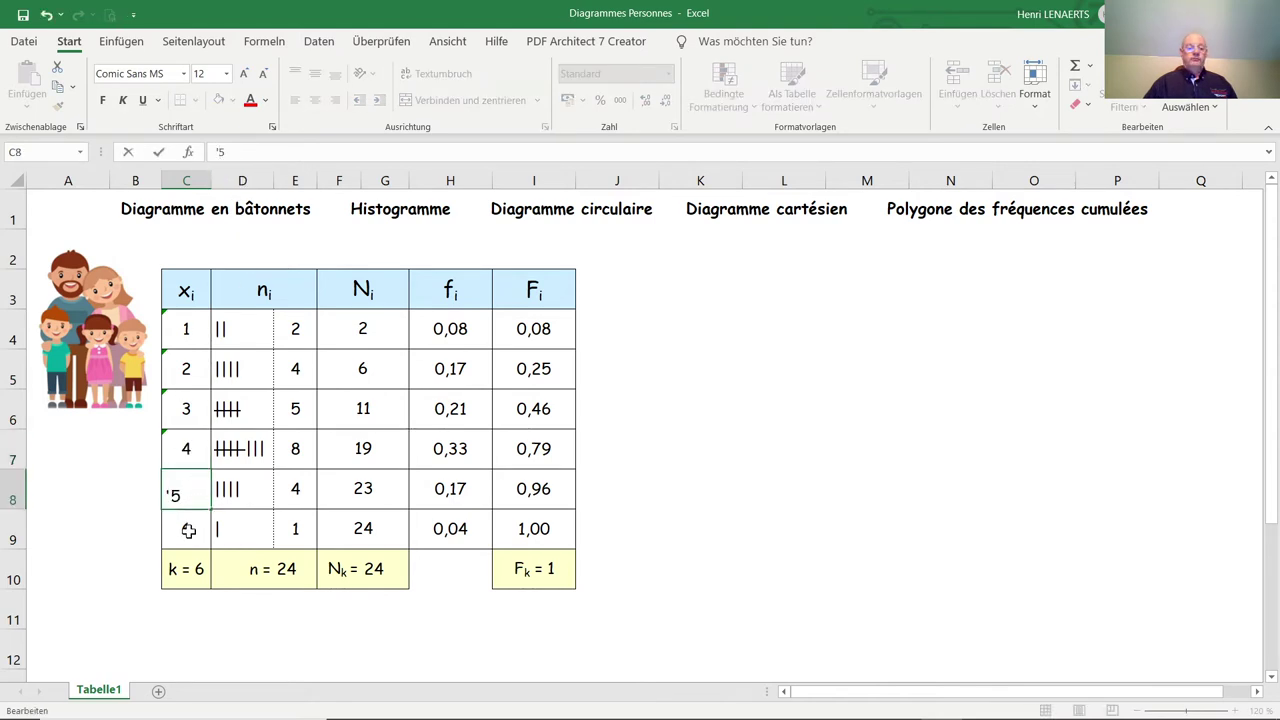
pyautogui.click(188, 525)
pyautogui.click(215, 151)
pyautogui.write("'")
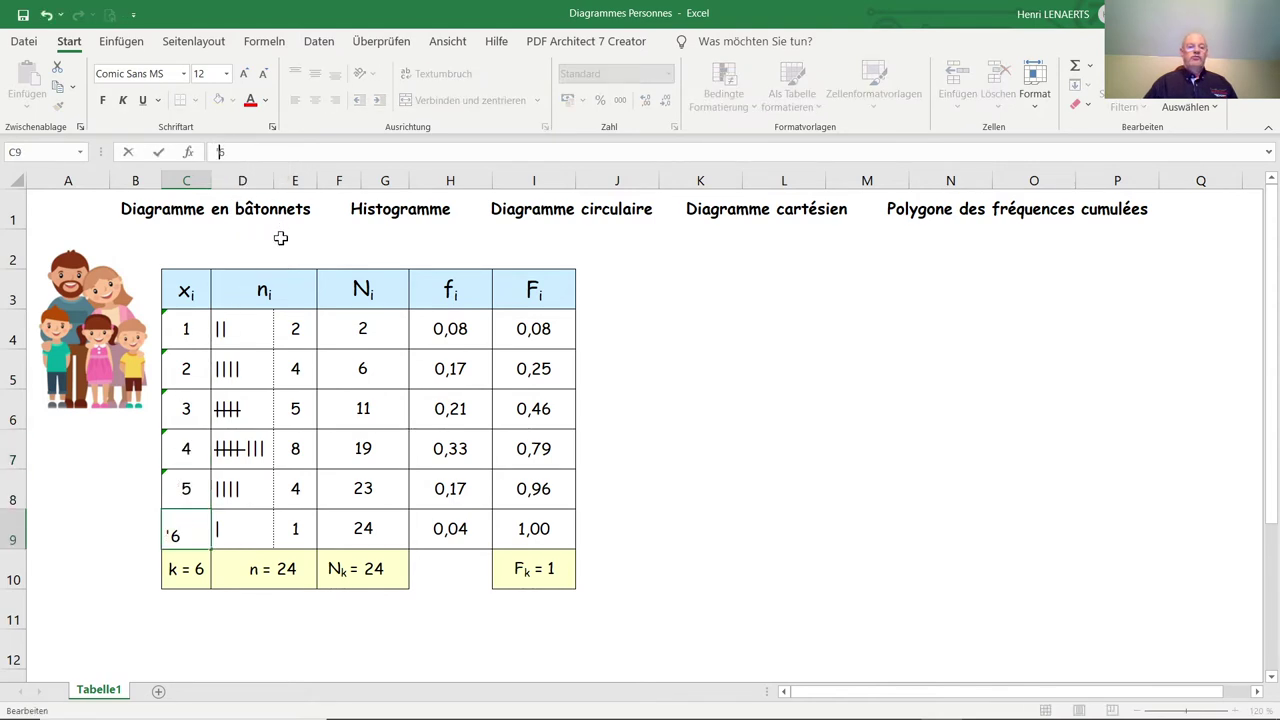
pyautogui.click(753, 345)
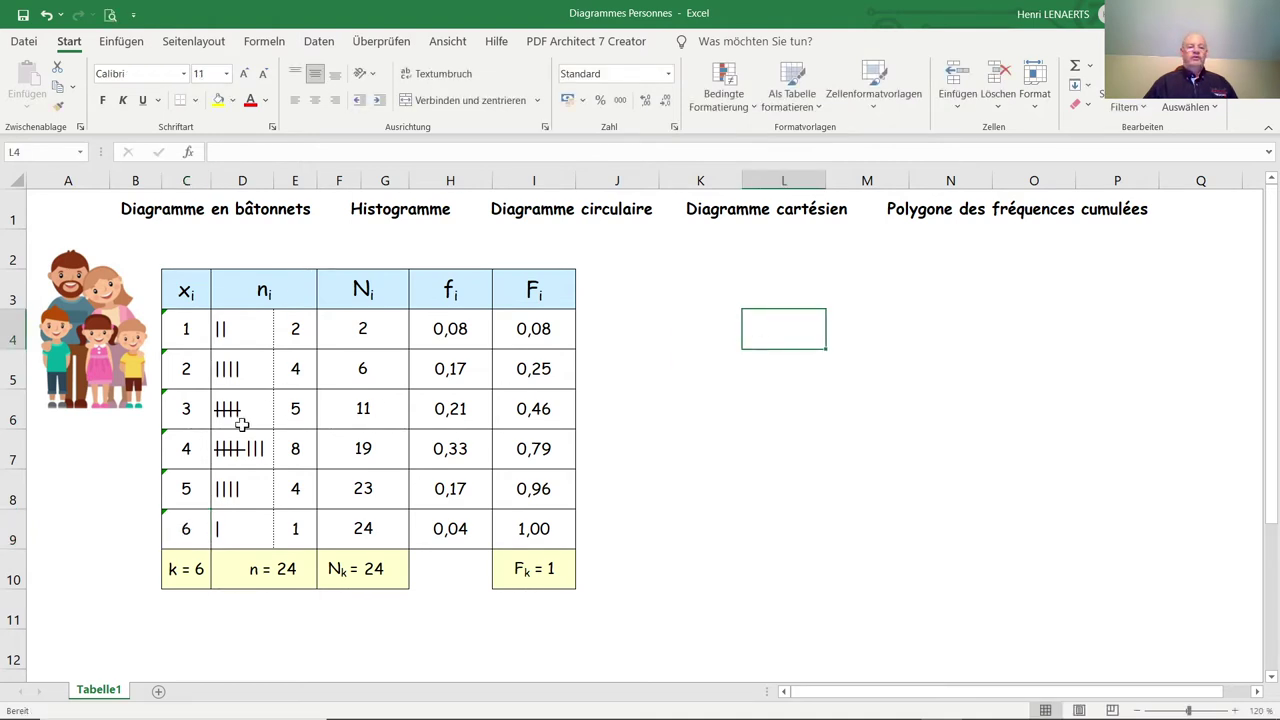
# Insert a clustered column chart of counts E4:E9 labelled by C4:C9, placed beside the table
pyautogui.moveTo(180, 325); pyautogui.dragTo(183, 532)
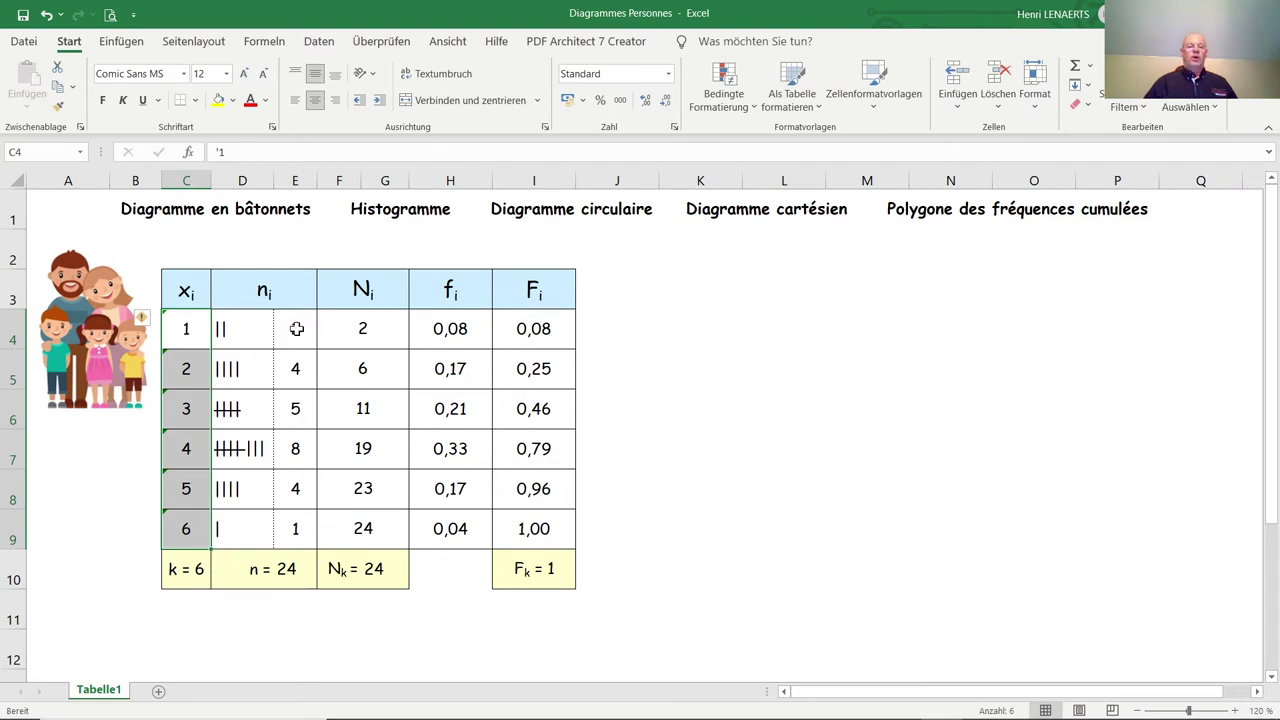
pyautogui.moveTo(295, 333); pyautogui.dragTo(307, 547)
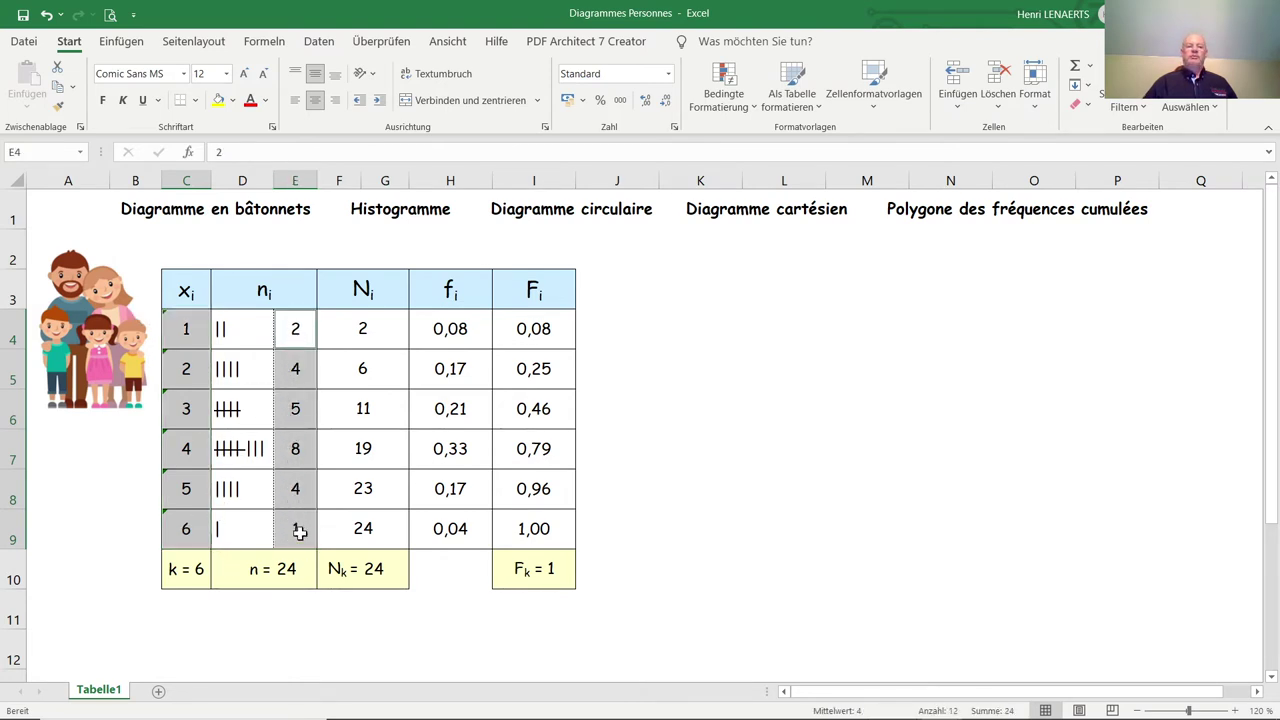
pyautogui.click(120, 44)
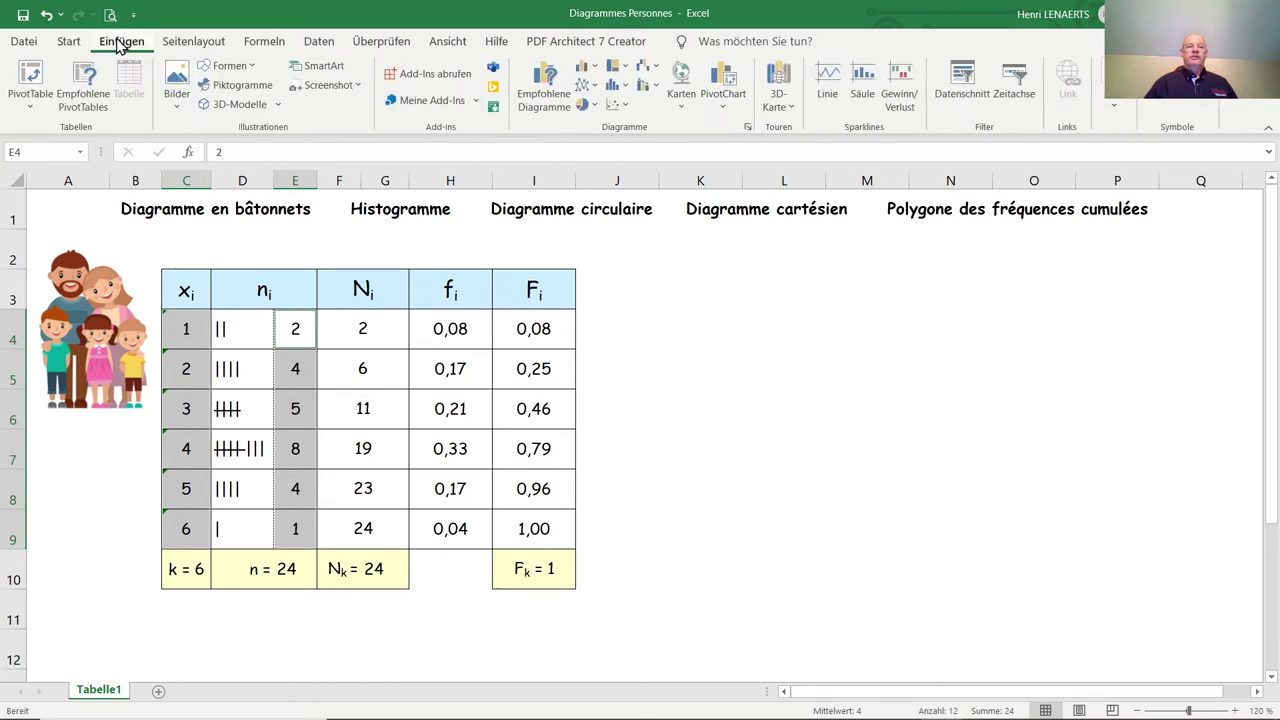
pyautogui.click(588, 70)
pyautogui.click(598, 131)
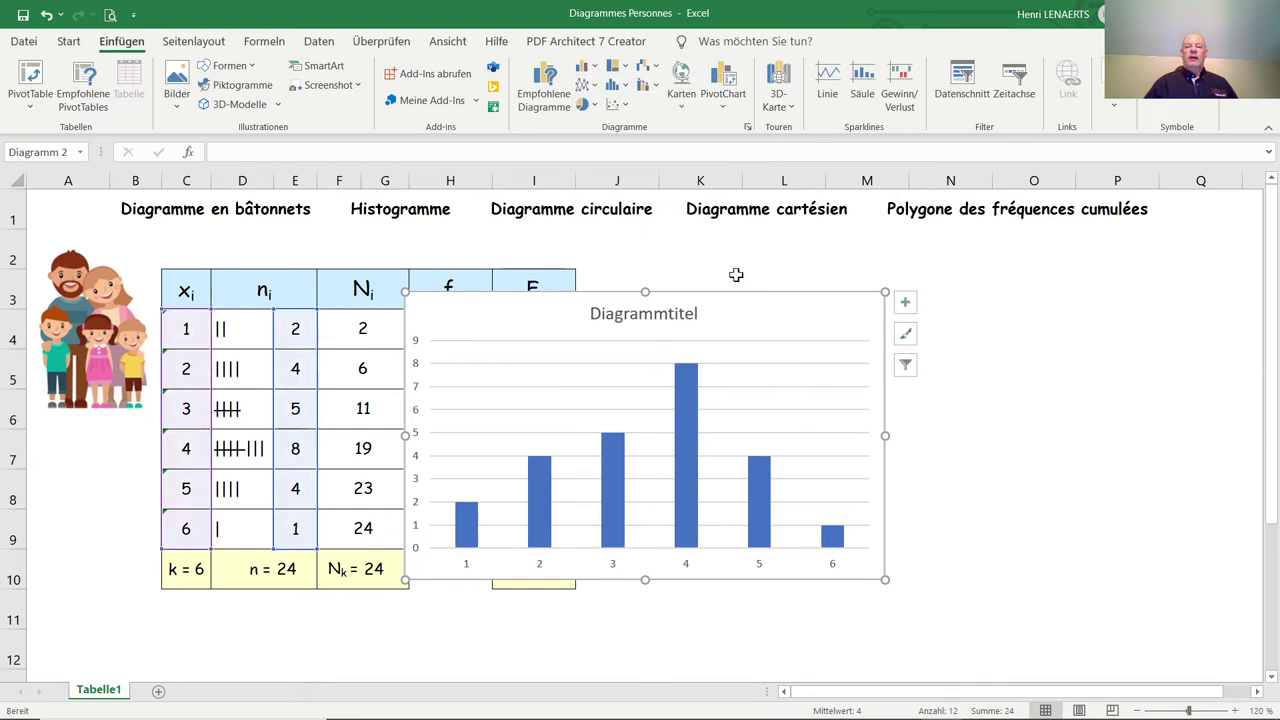
pyautogui.moveTo(789, 297); pyautogui.dragTo(1001, 278)
pyautogui.click(1178, 562)
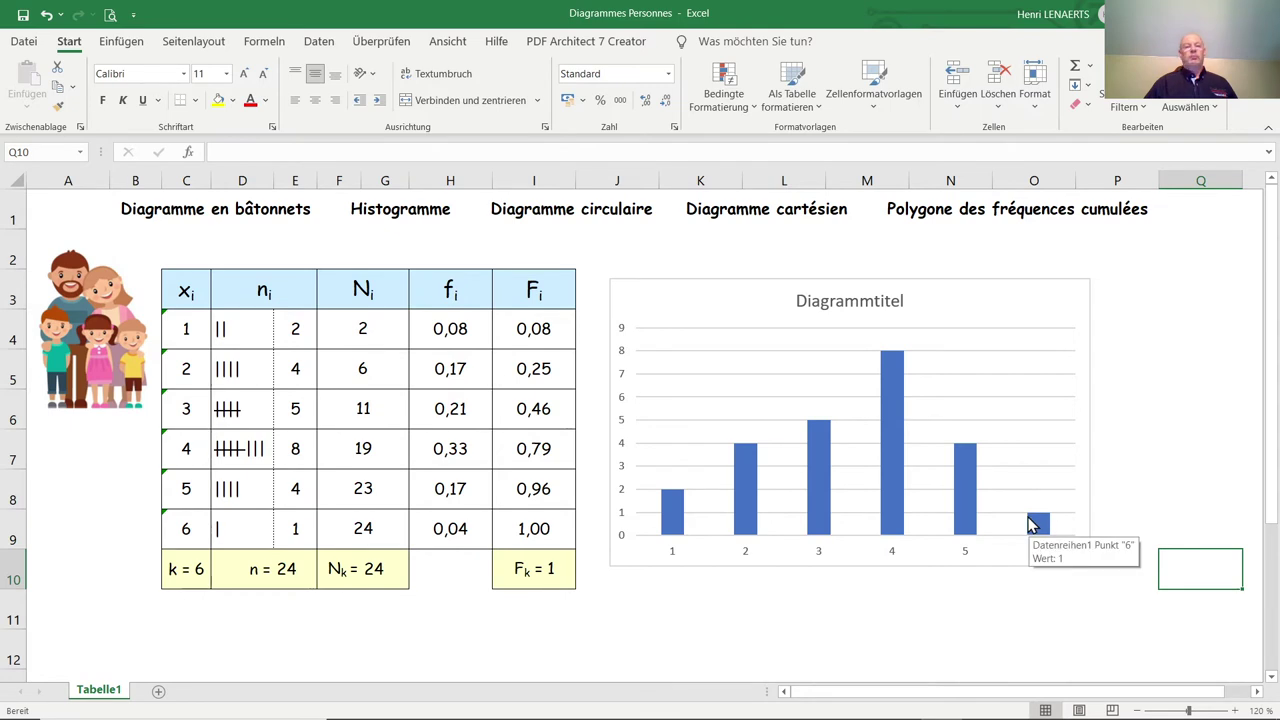
pyautogui.moveTo(892, 440)
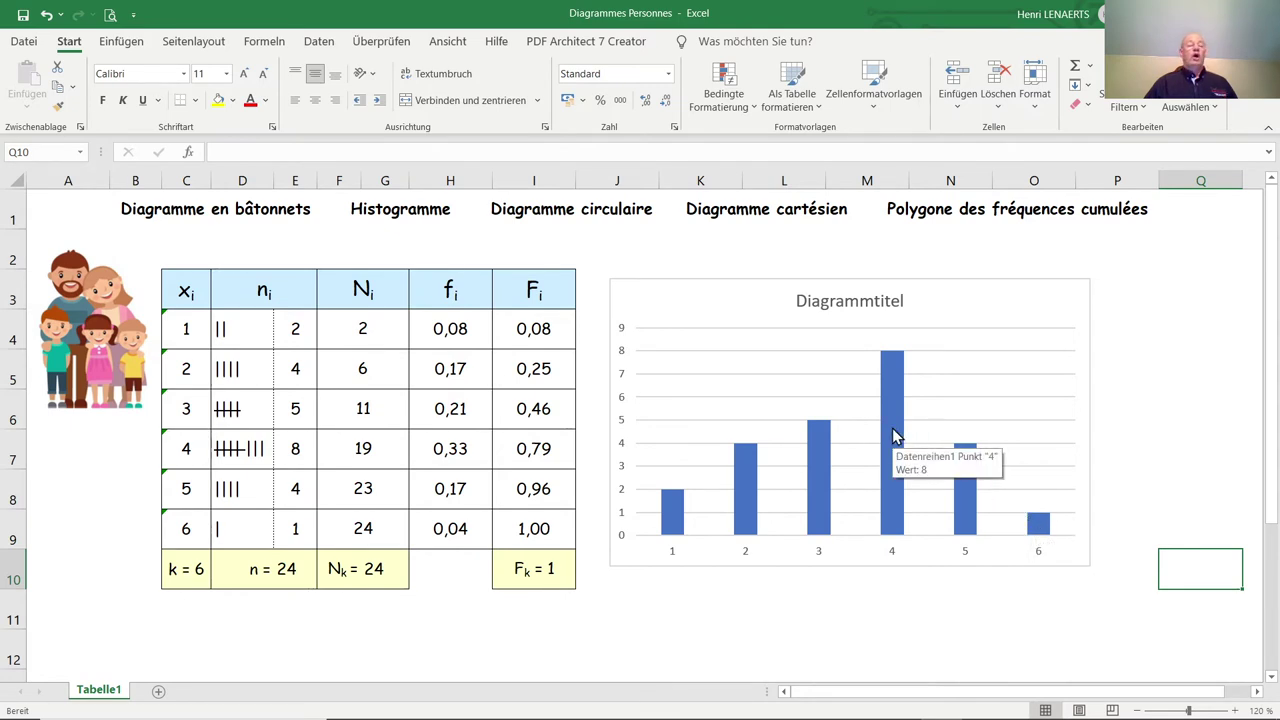
# Turn on Punktfarbunterscheidung in the series fill so each of the six bars gets its own colour
pyautogui.rightClick(892, 432)
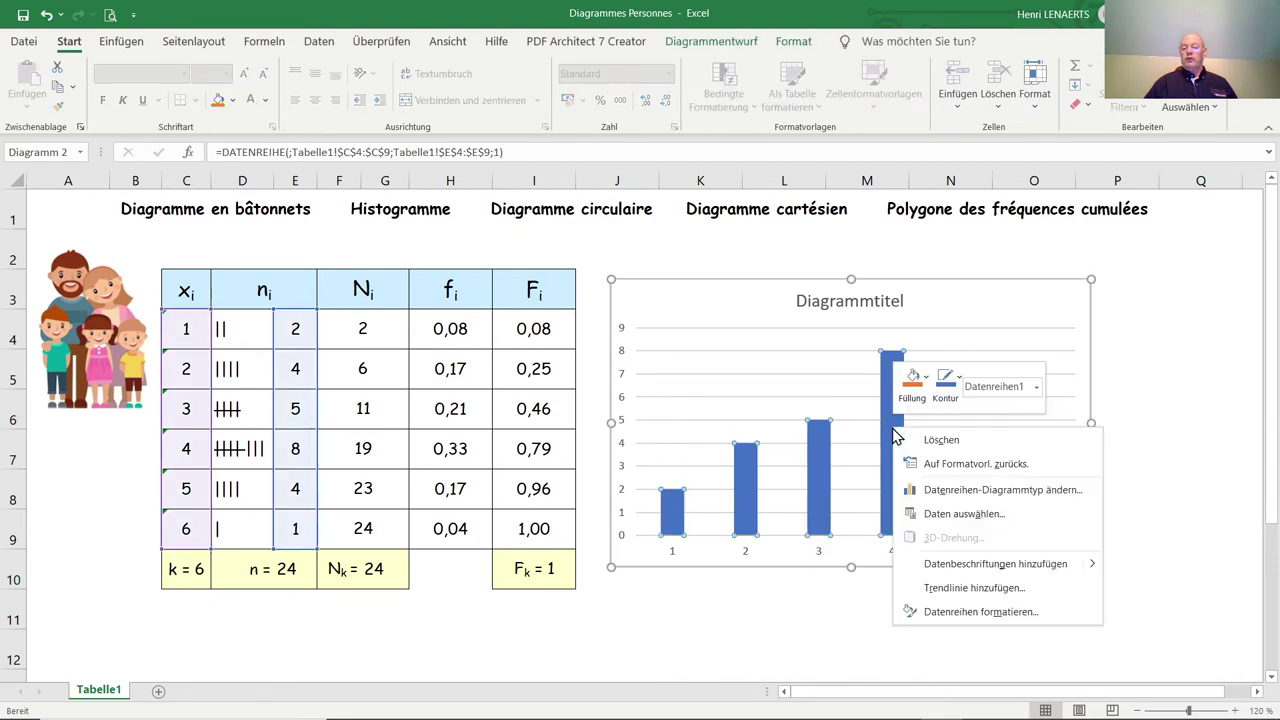
pyautogui.click(958, 612)
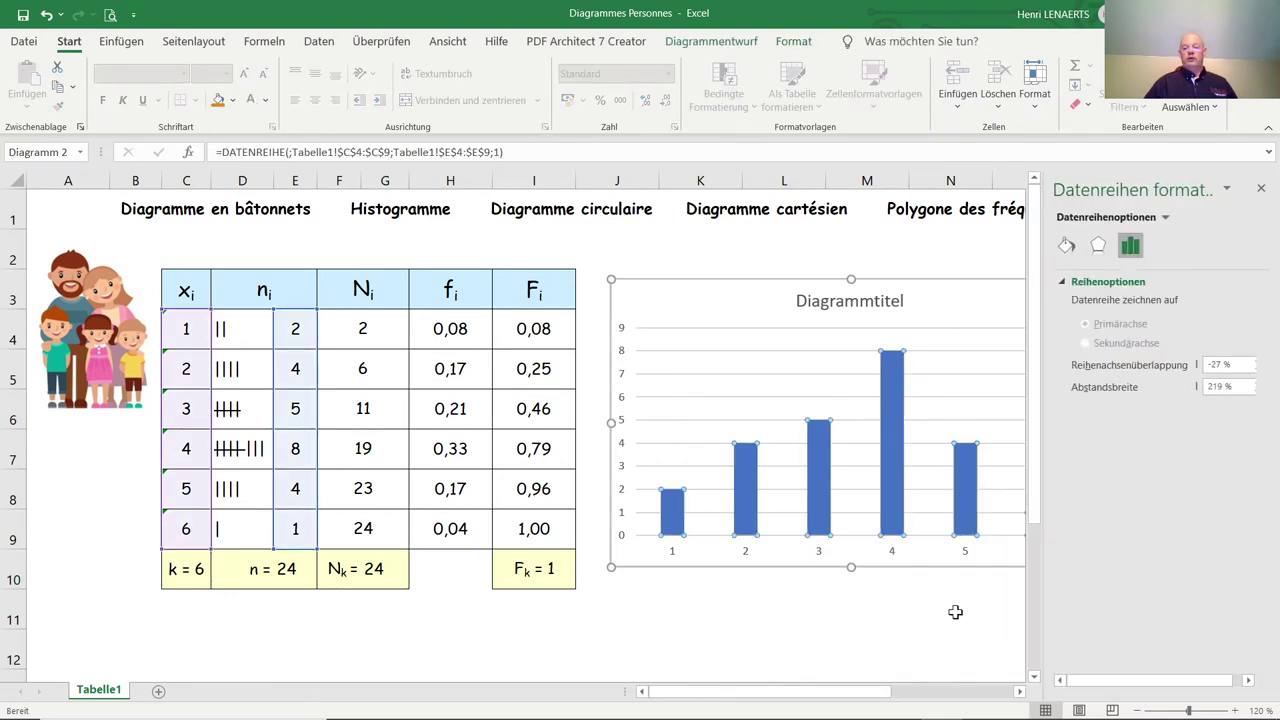
pyautogui.click(1067, 247)
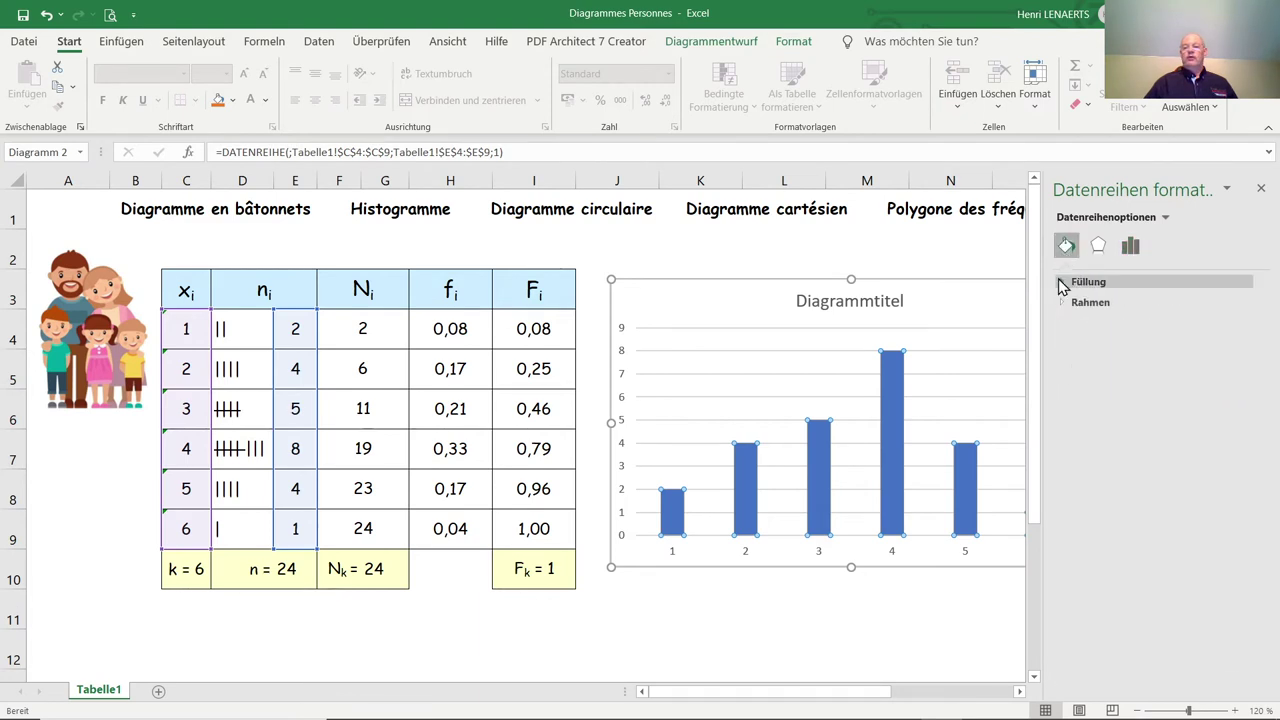
pyautogui.click(1062, 283)
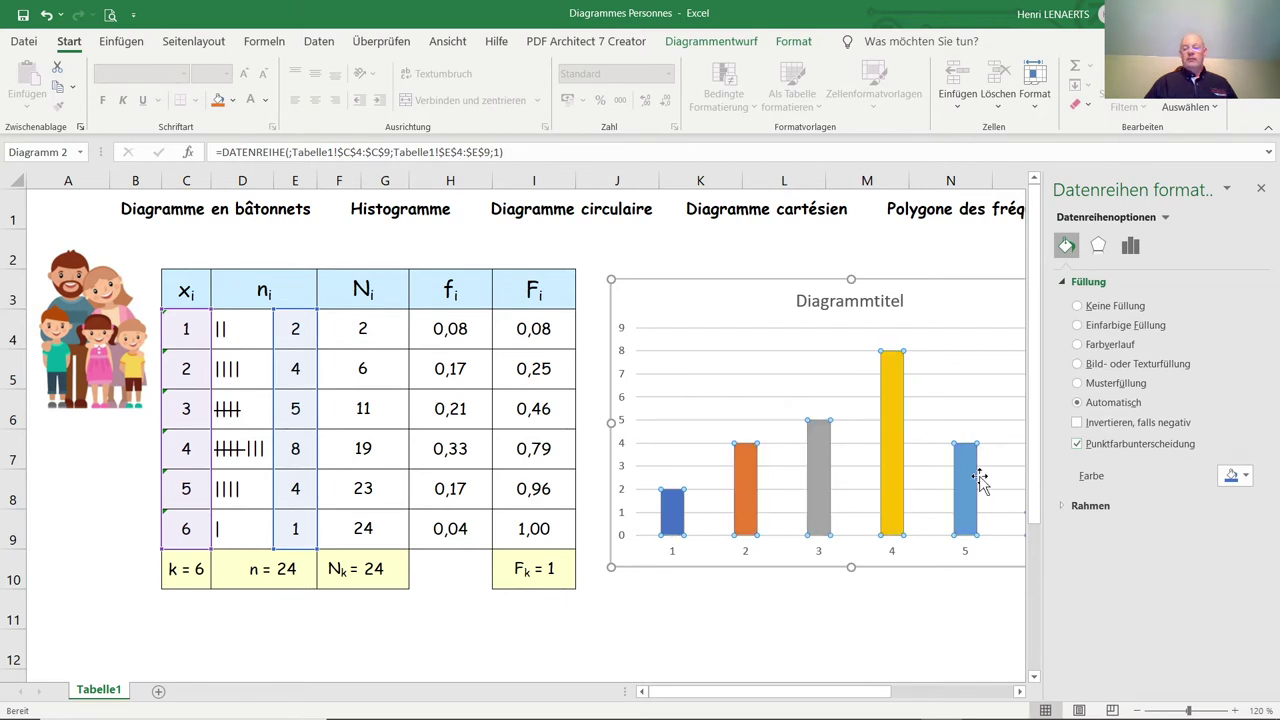
pyautogui.click(1261, 188)
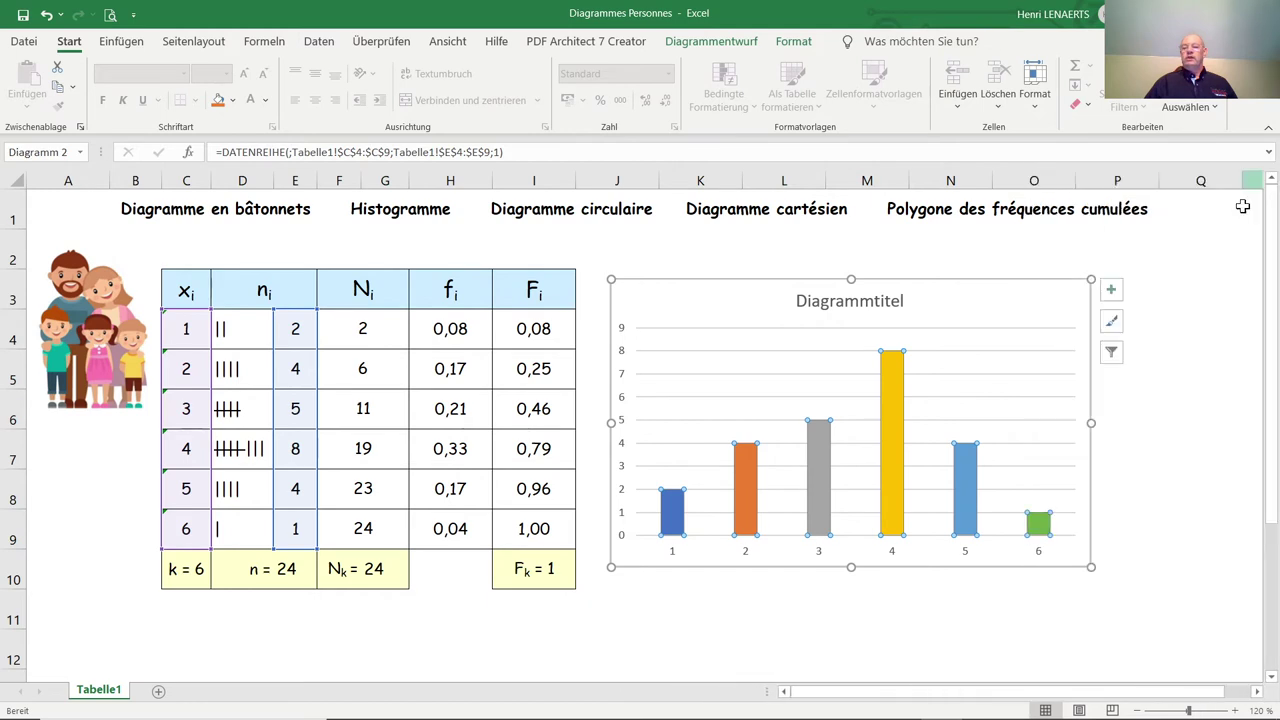
pyautogui.click(1149, 402)
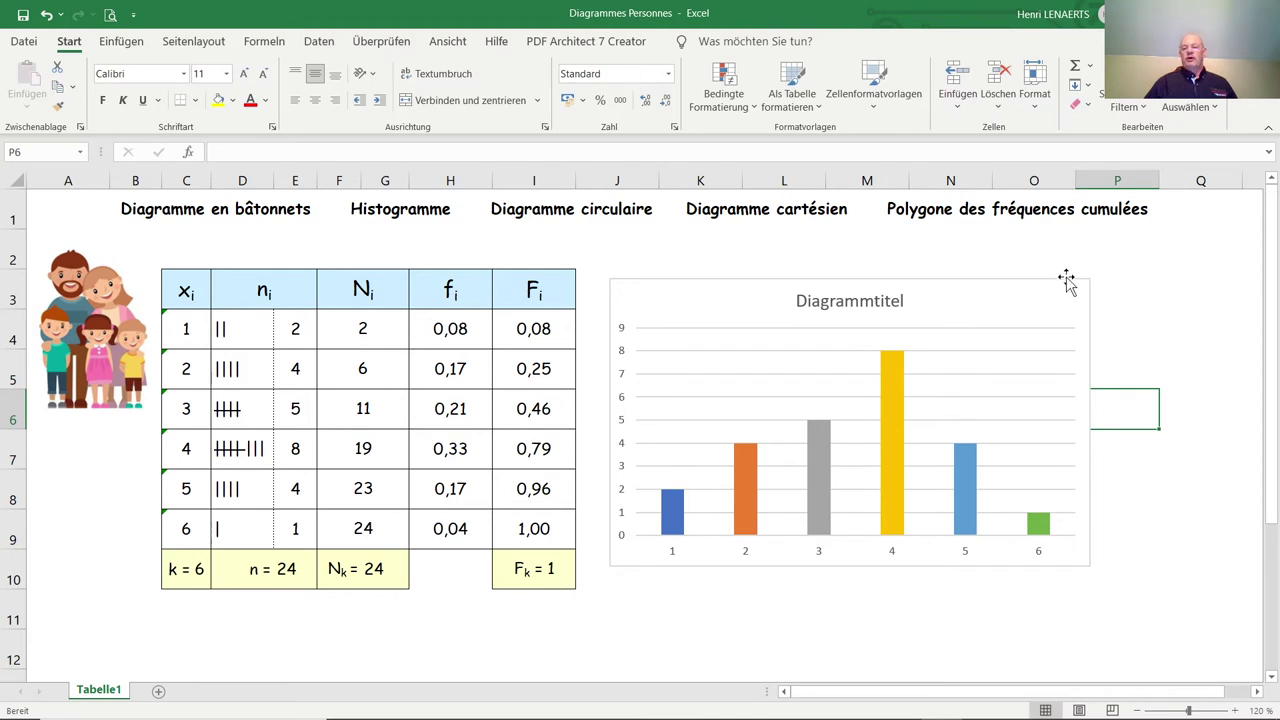
pyautogui.click(1027, 285)
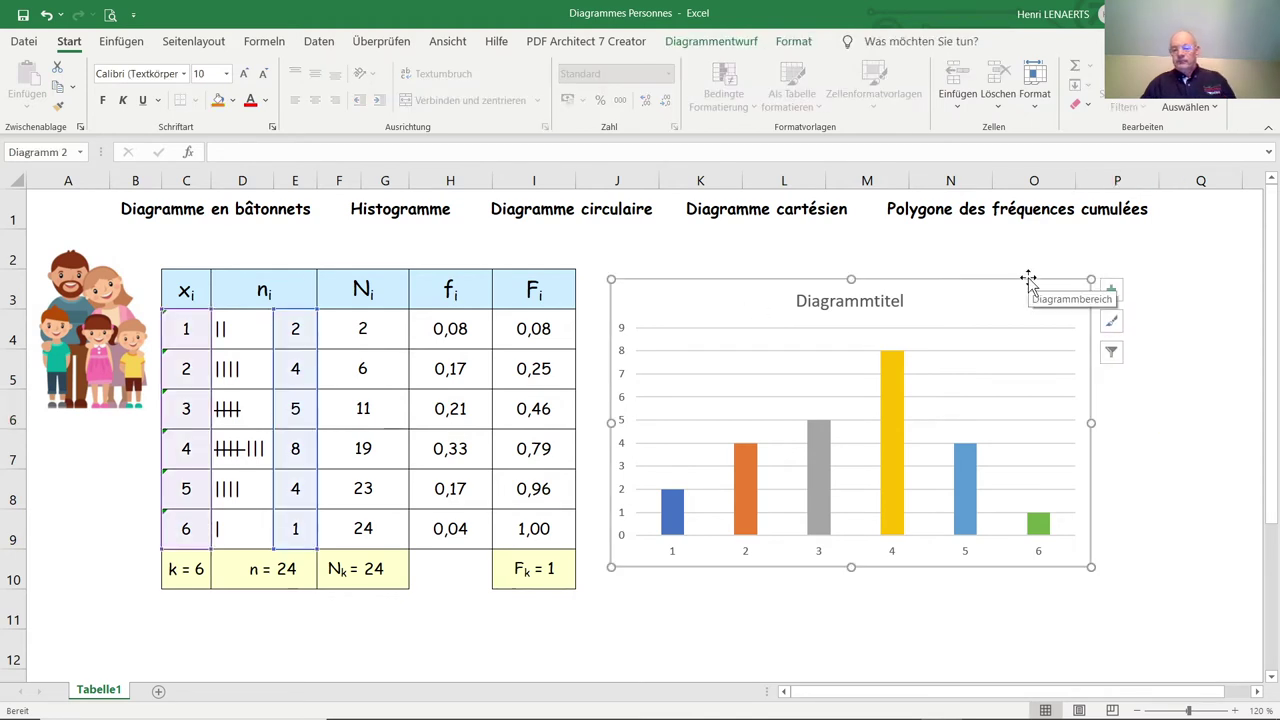
# Delete the coloured bar chart and select x_i values C4:C9 together with n_i counts E4:E9
pyautogui.press('Delete')
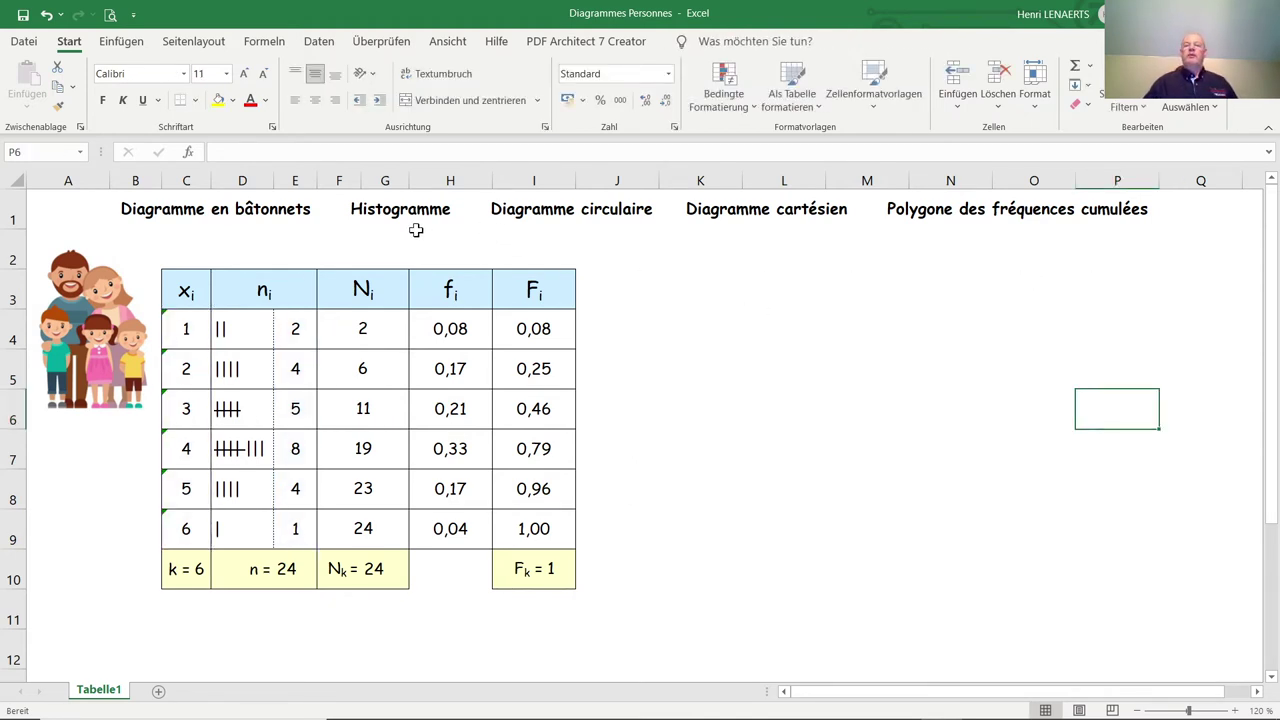
pyautogui.moveTo(179, 325); pyautogui.dragTo(185, 528)
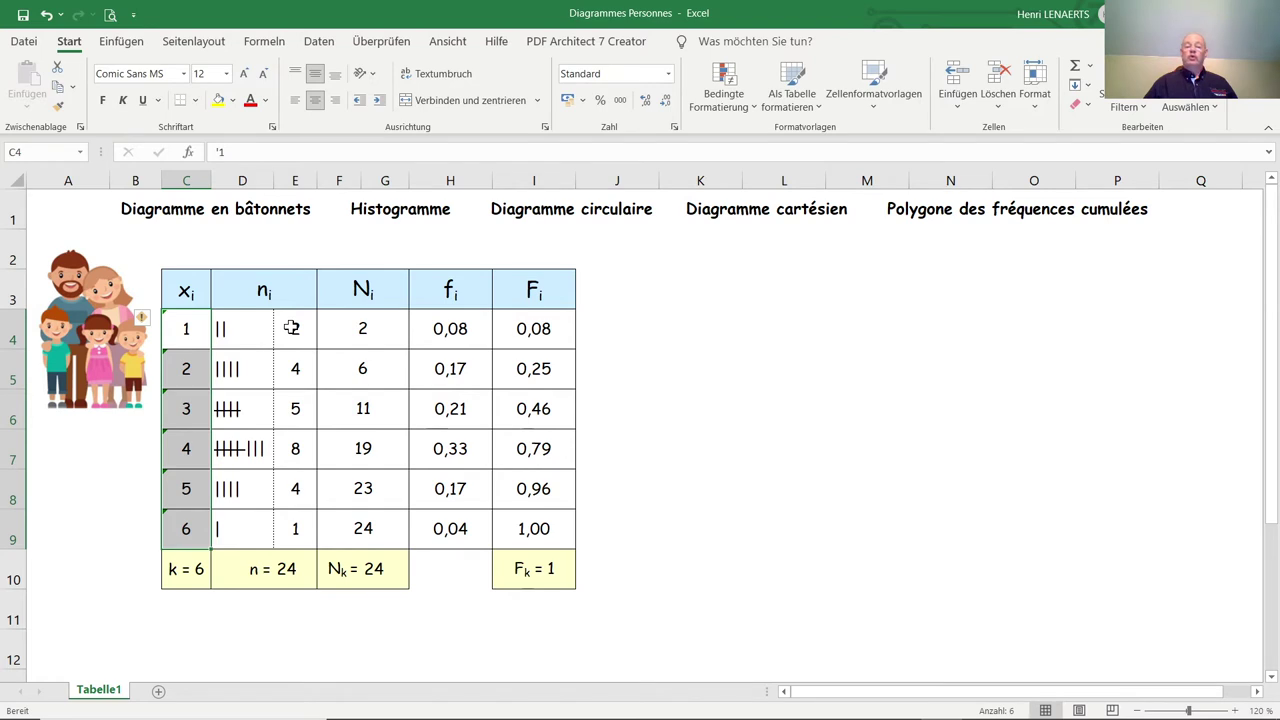
pyautogui.keyDown('ctrl'); pyautogui.moveTo(291, 327); pyautogui.dragTo(303, 532); pyautogui.keyUp('ctrl')
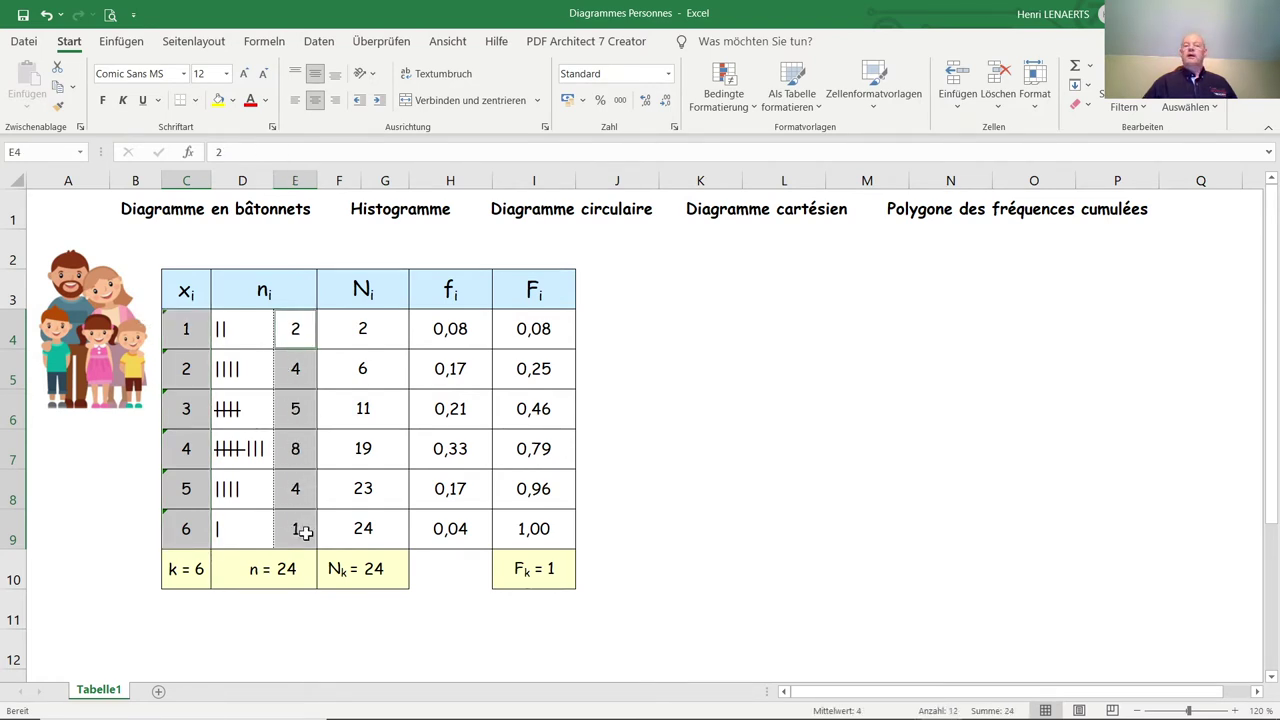
# Insert a 2D clustered column chart right of the table and open its Format Data Series settings
pyautogui.click(122, 44)
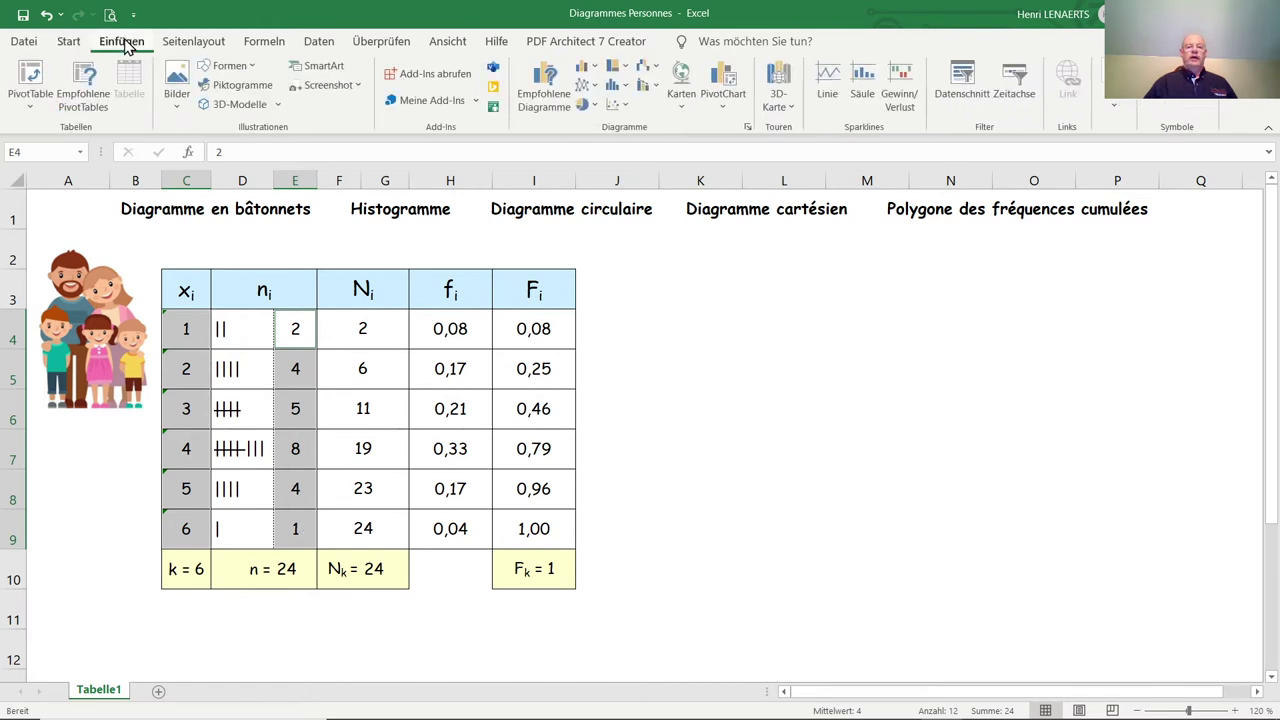
pyautogui.click(583, 70)
pyautogui.click(596, 124)
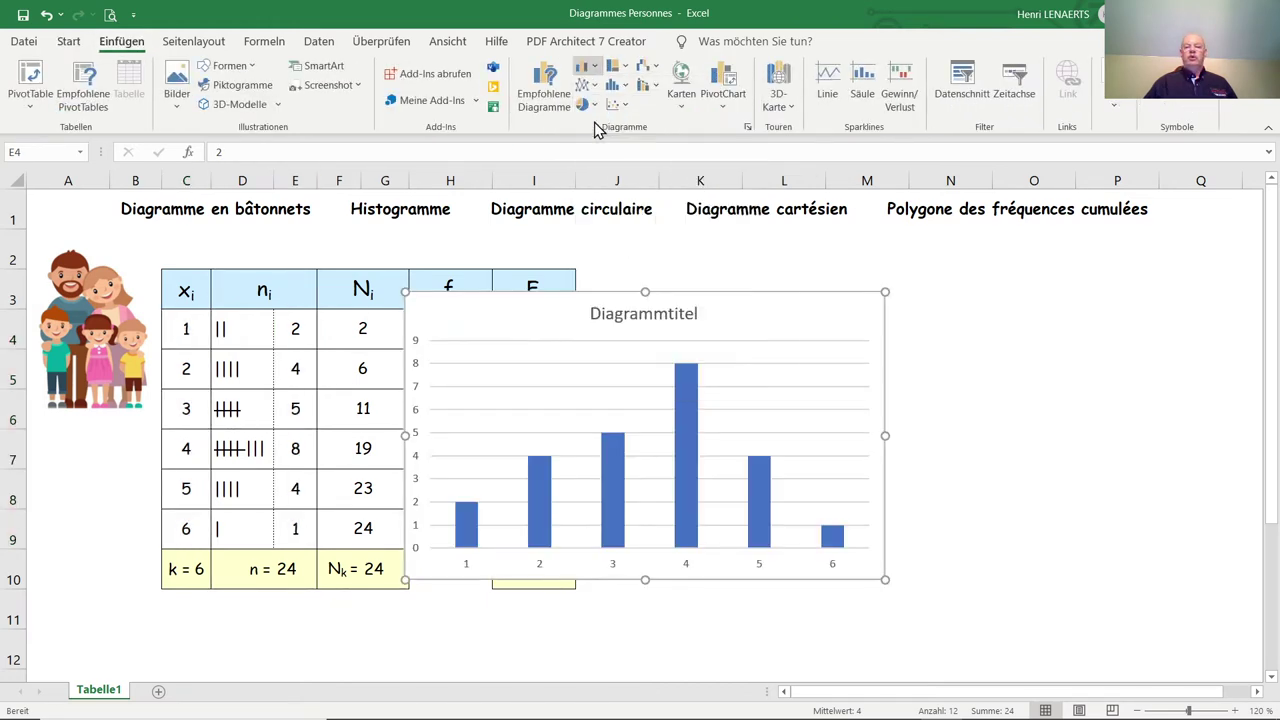
pyautogui.moveTo(774, 287); pyautogui.dragTo(1017, 286)
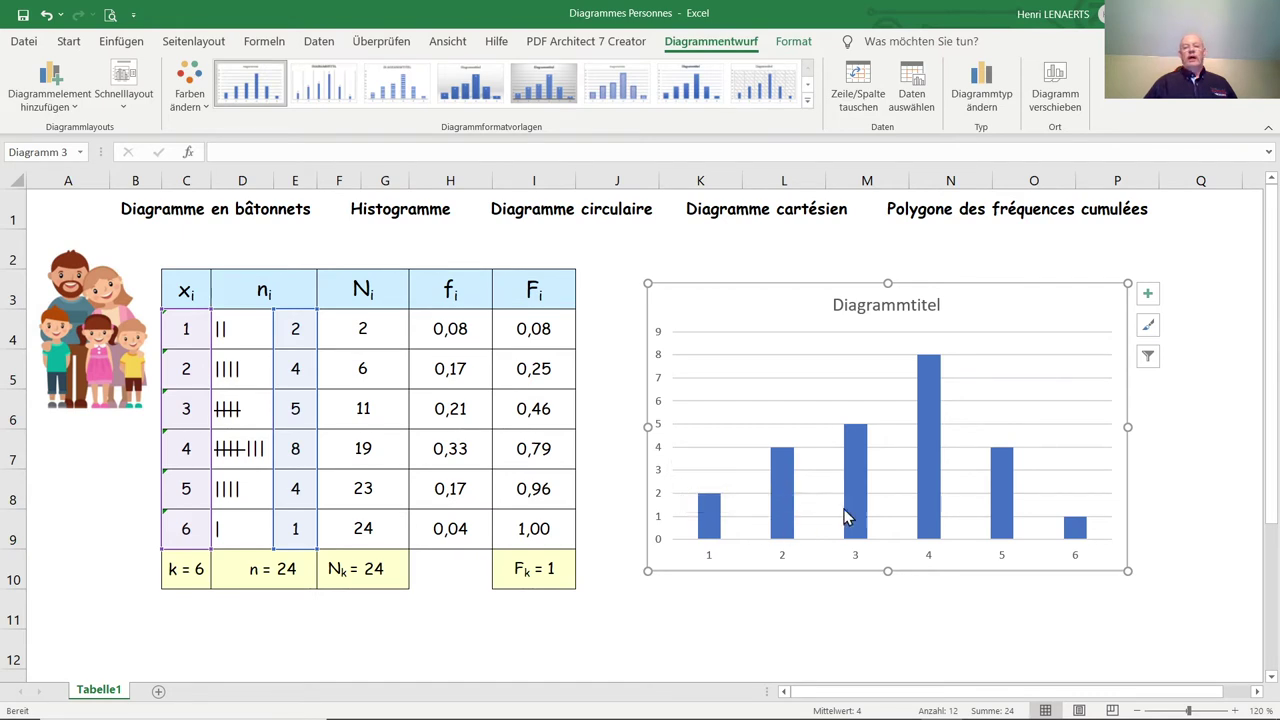
pyautogui.moveTo(686, 455)
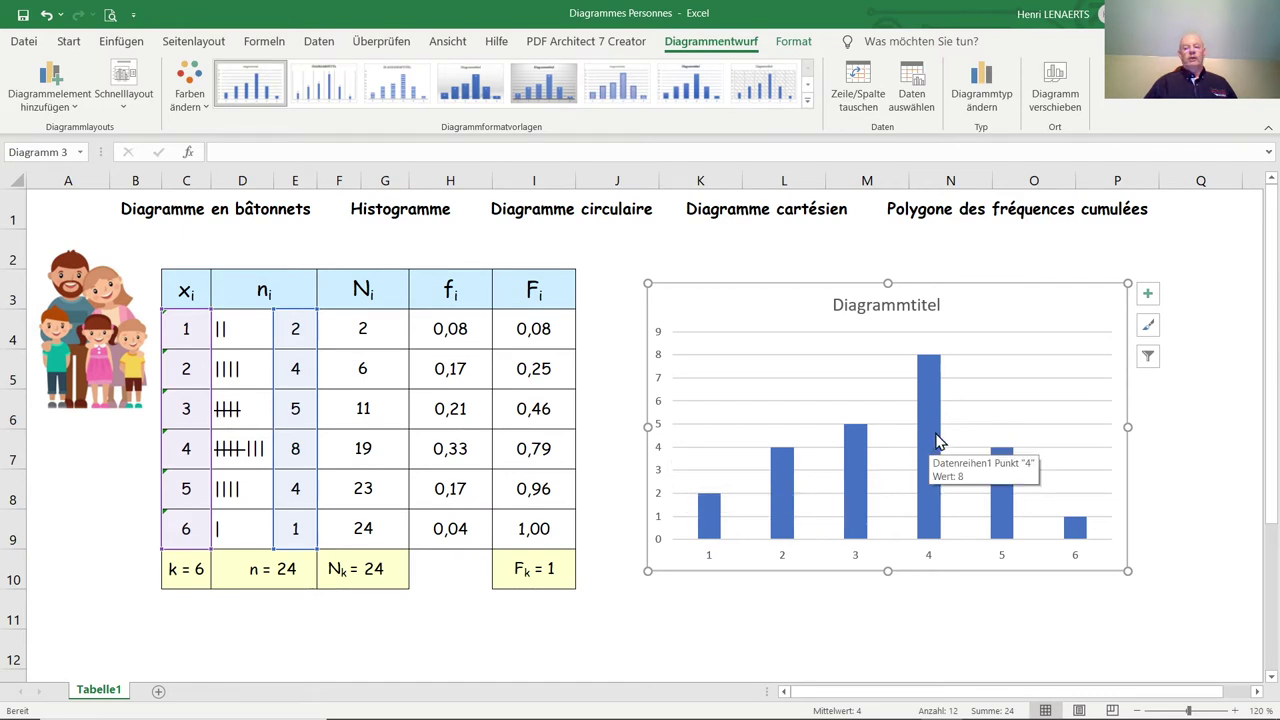
pyautogui.rightClick(927, 440)
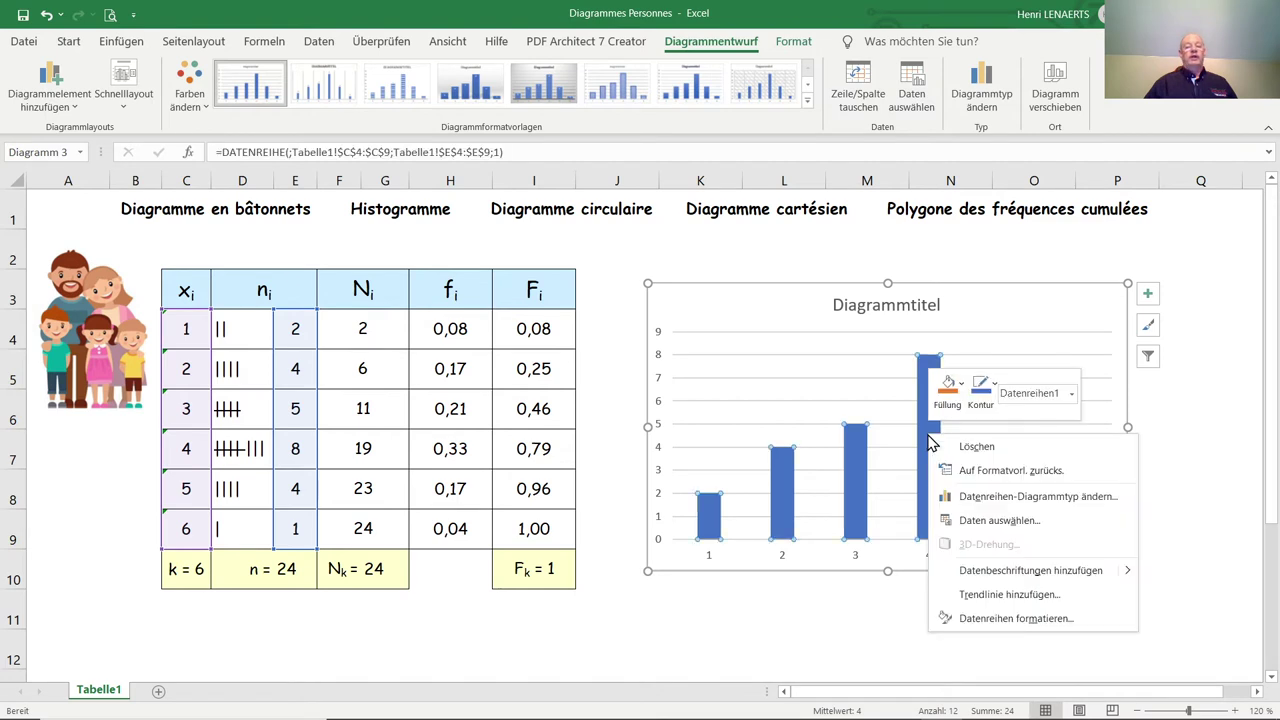
pyautogui.click(981, 622)
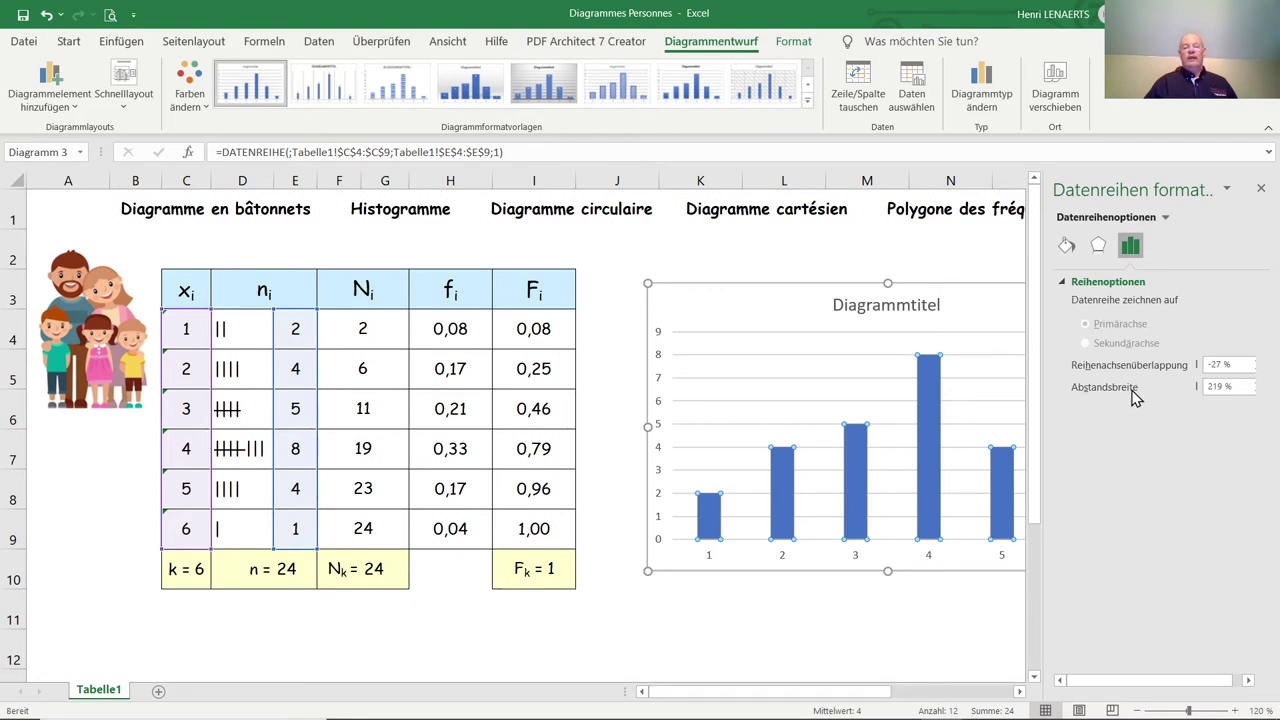
# Set the series gap width from 219% to 0% with colours varied by point, then reselect the histogram
pyautogui.doubleClick(1240, 386)
pyautogui.write('0')
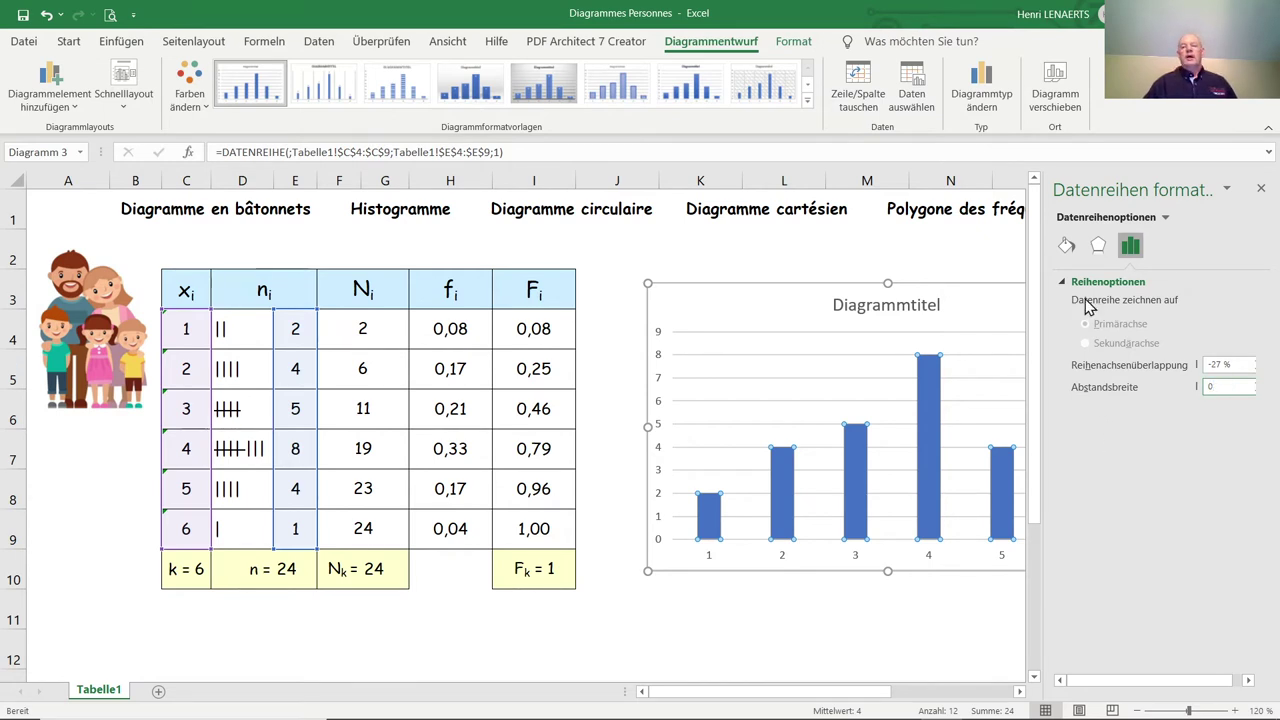
pyautogui.click(1067, 246)
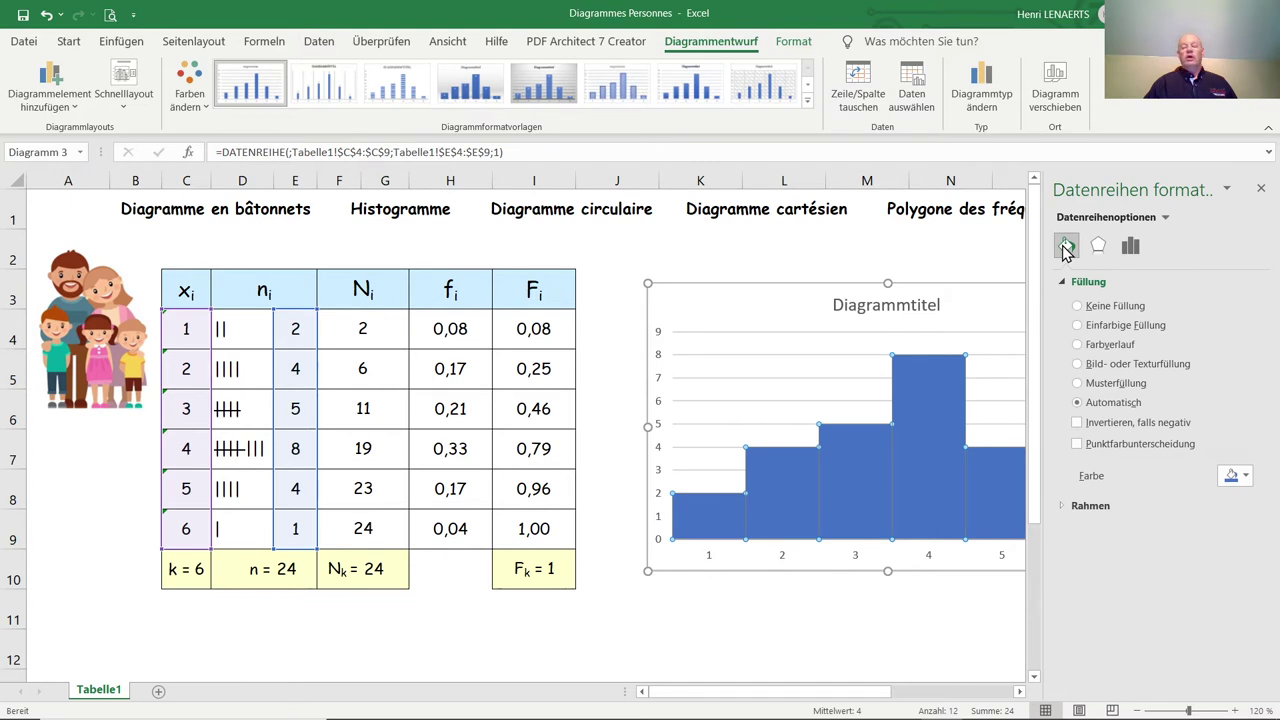
pyautogui.click(1120, 450)
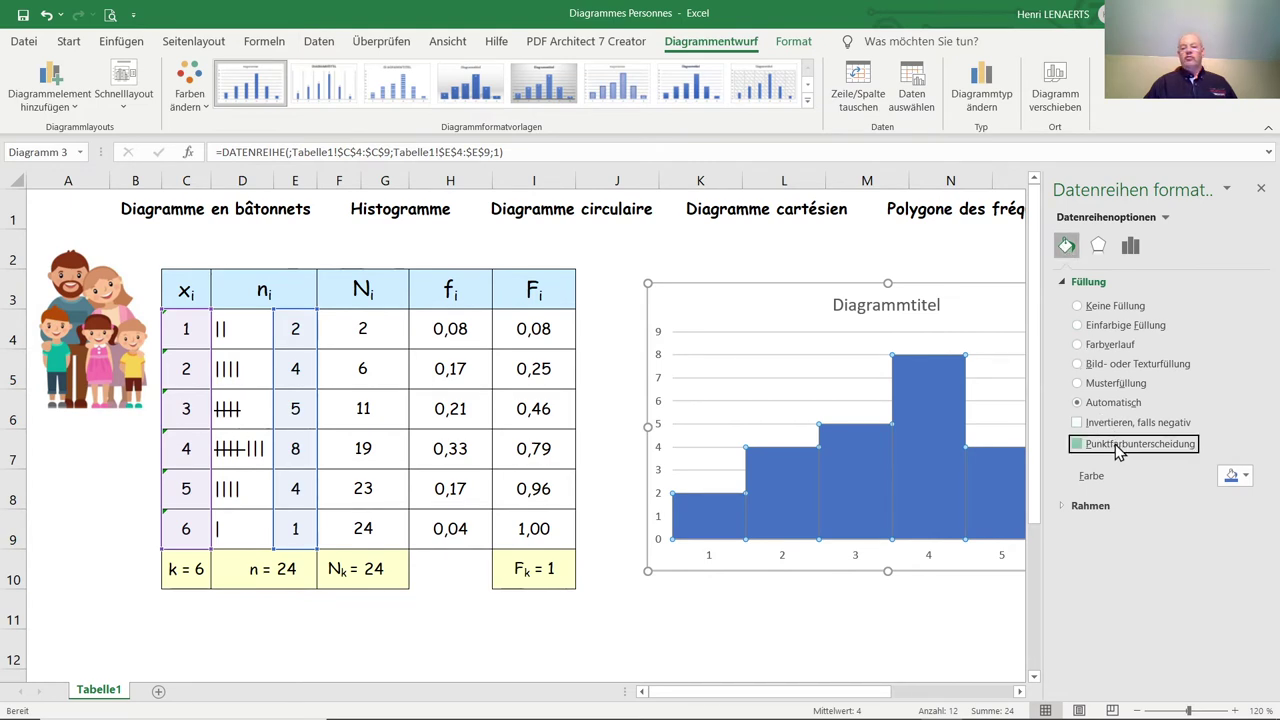
pyautogui.click(1261, 188)
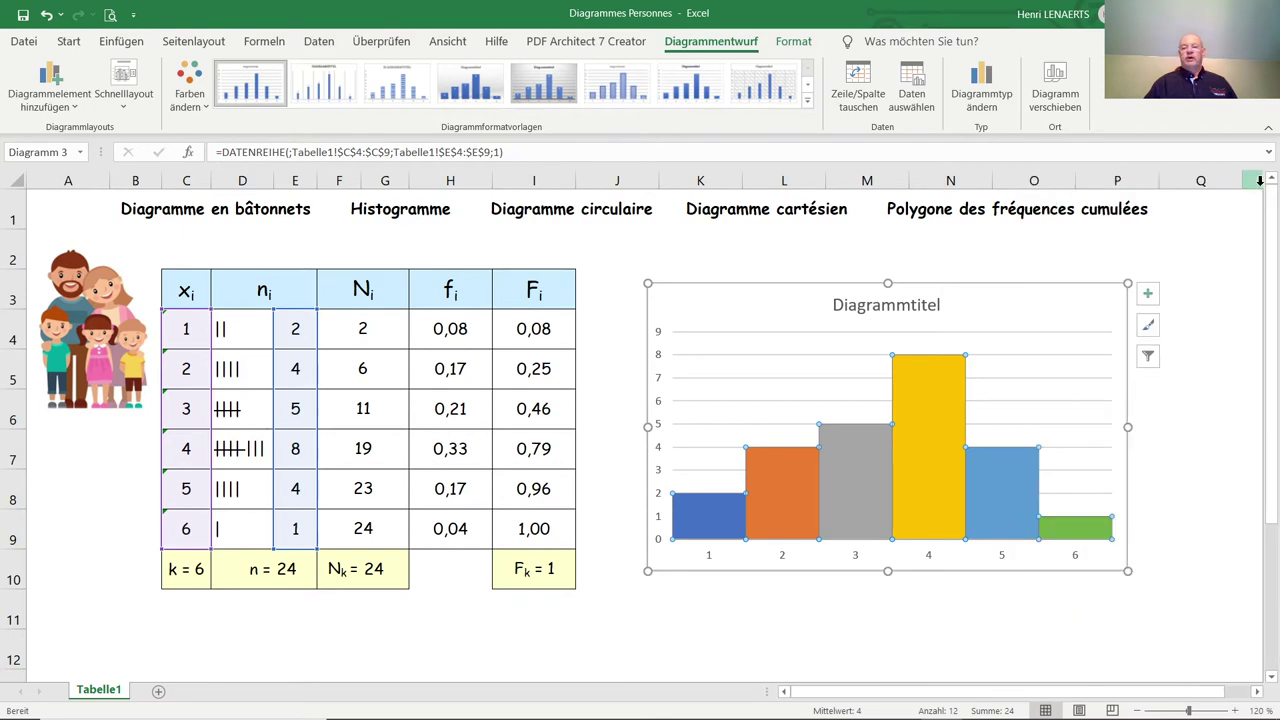
pyautogui.click(1175, 440)
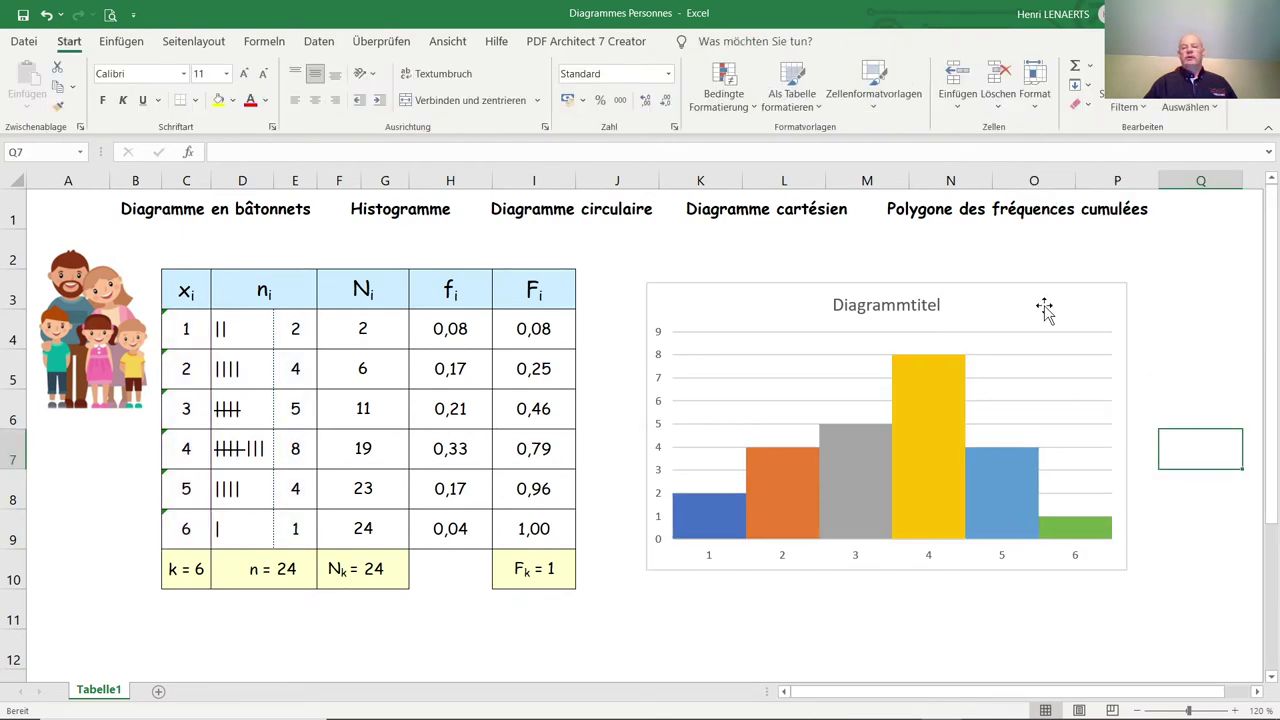
pyautogui.click(1024, 288)
# Delete the histogram and select C4:C9 together with E4:E9
pyautogui.press('Delete')
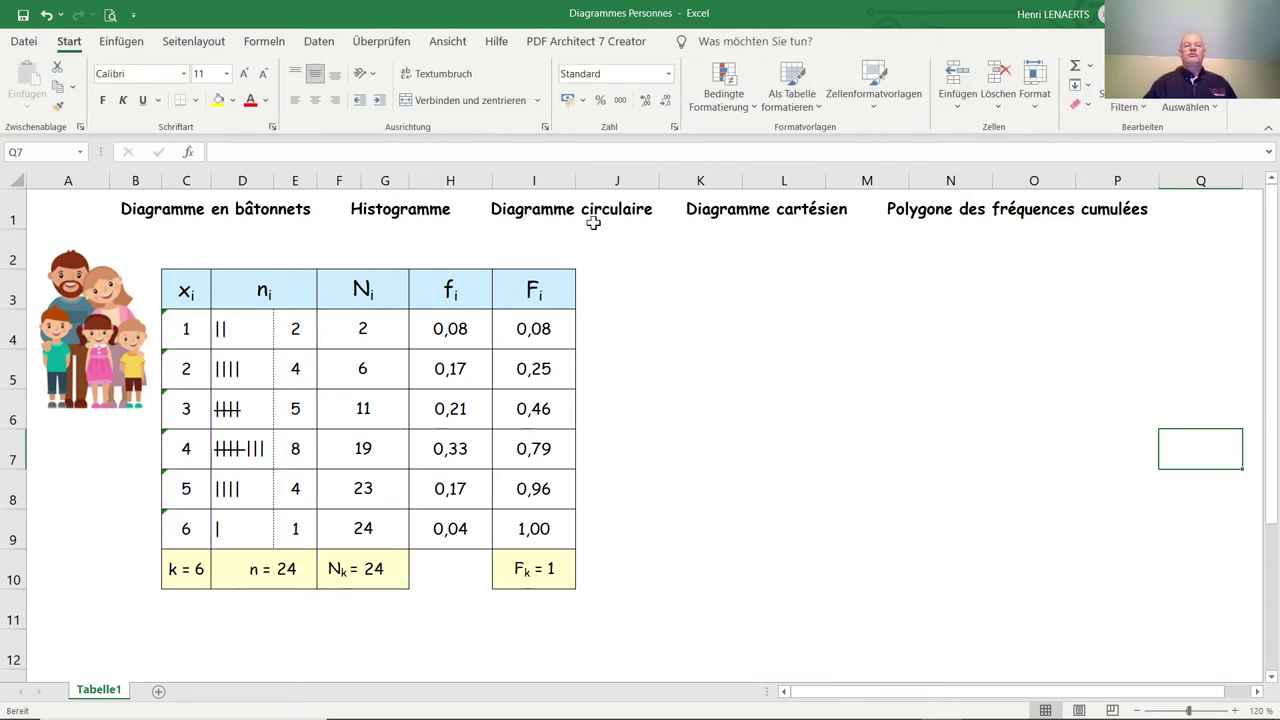
pyautogui.moveTo(190, 330); pyautogui.dragTo(185, 528)
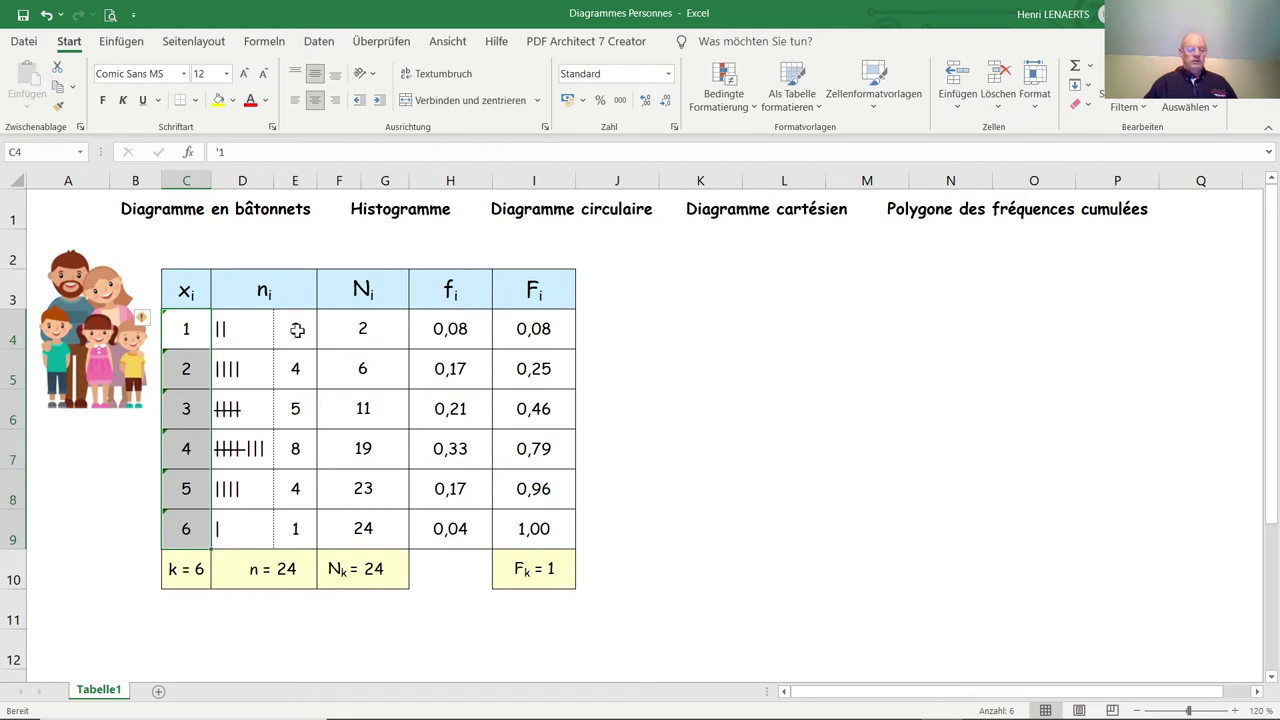
pyautogui.moveTo(297, 330); pyautogui.dragTo(297, 517)
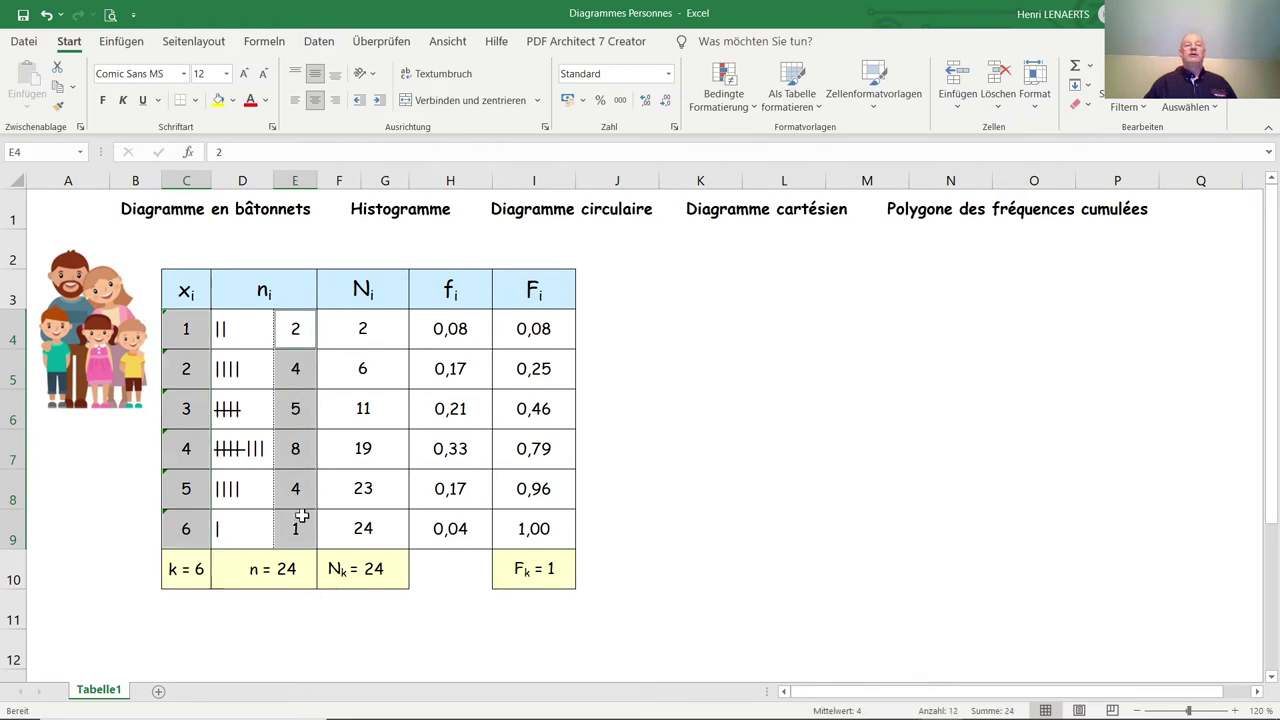
# Insert a 2D pie chart right of the table, apply style 8 with percentage labels, then delete it
pyautogui.click(120, 44)
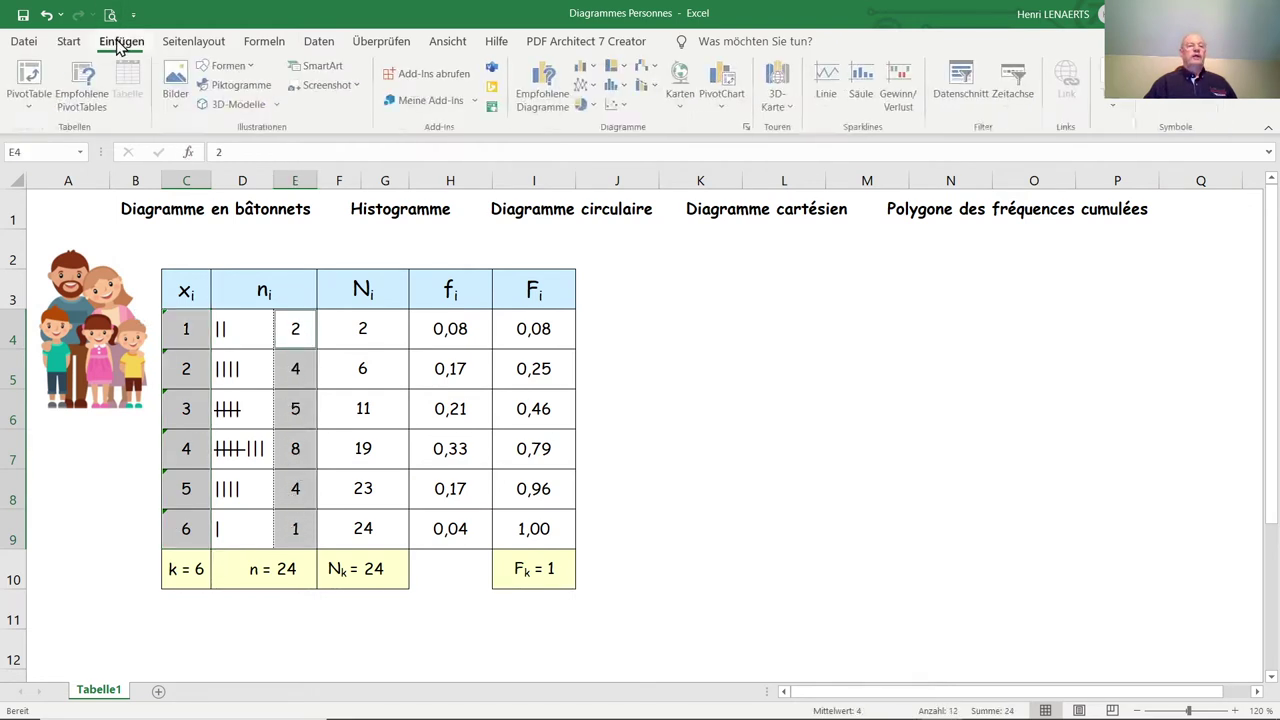
pyautogui.click(590, 105)
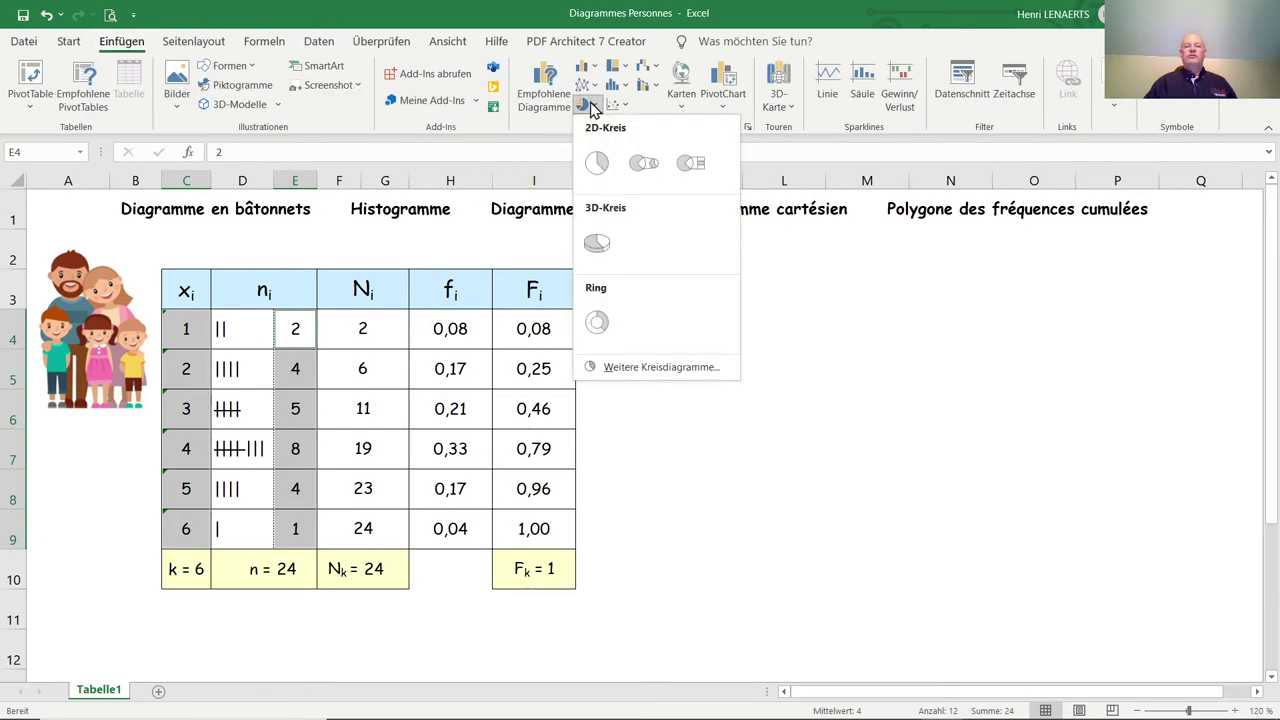
pyautogui.click(597, 163)
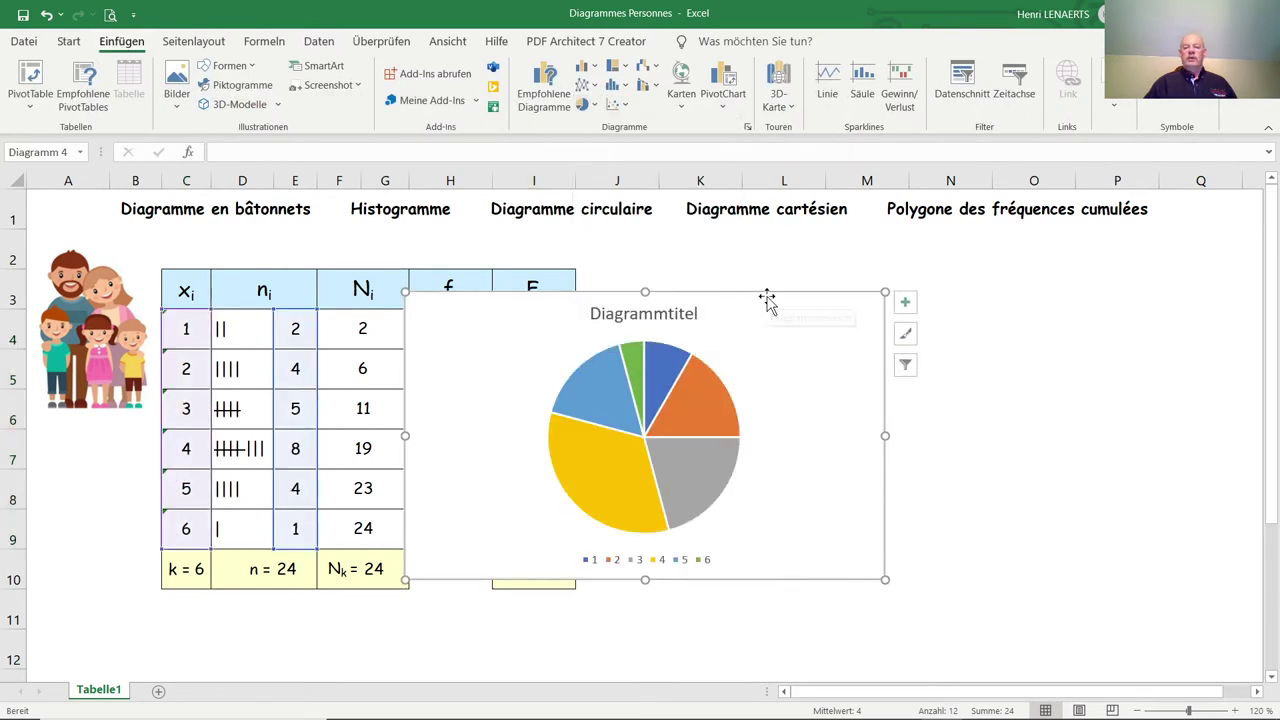
pyautogui.moveTo(767, 300); pyautogui.dragTo(987, 285)
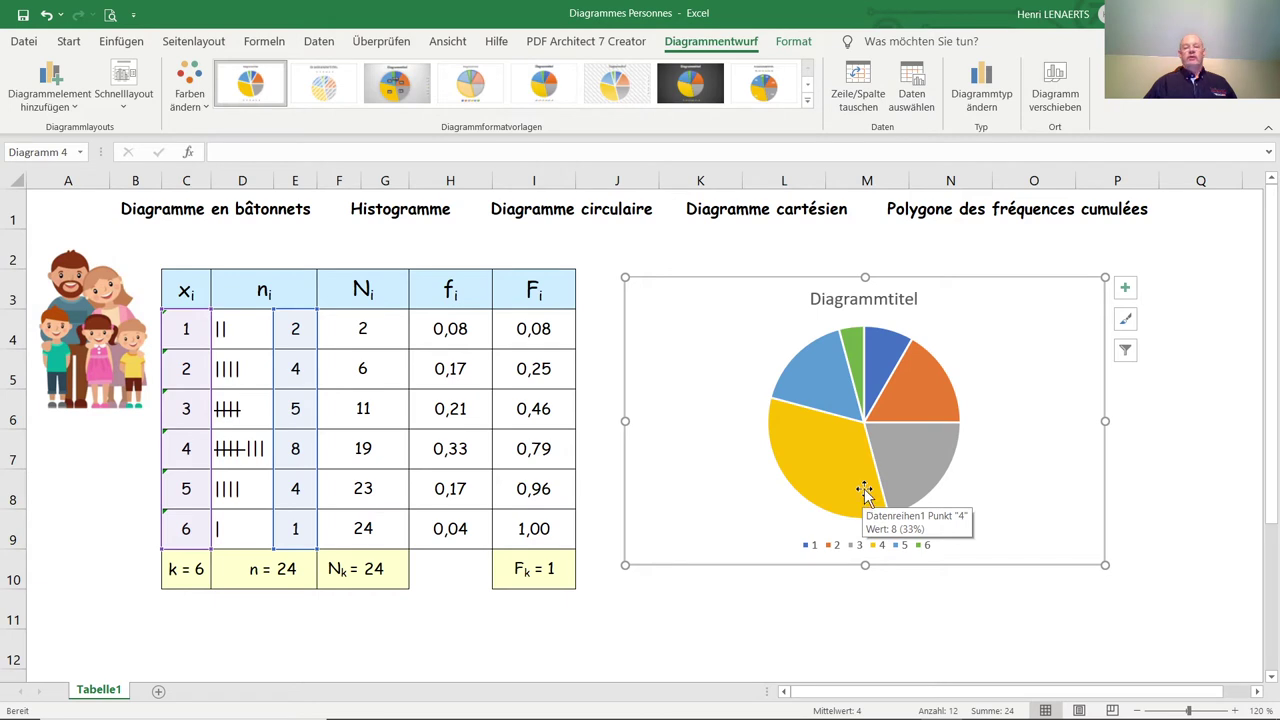
pyautogui.click(765, 90)
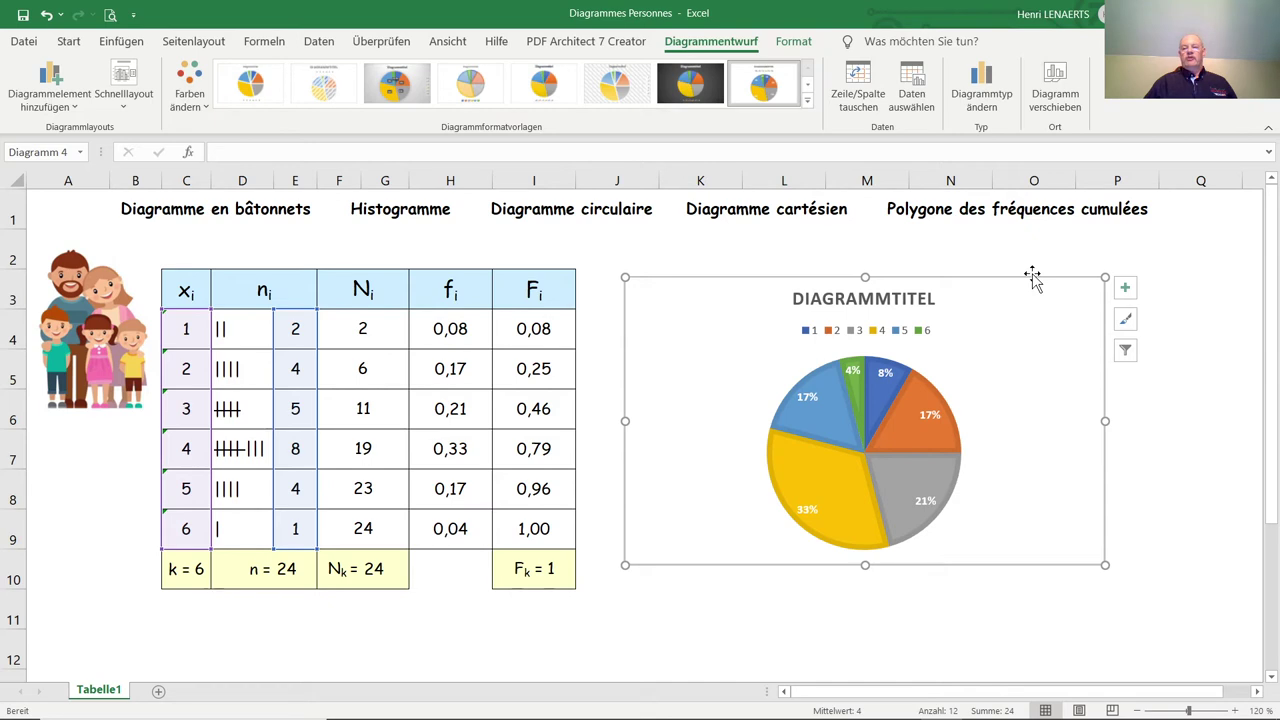
pyautogui.press('Delete')
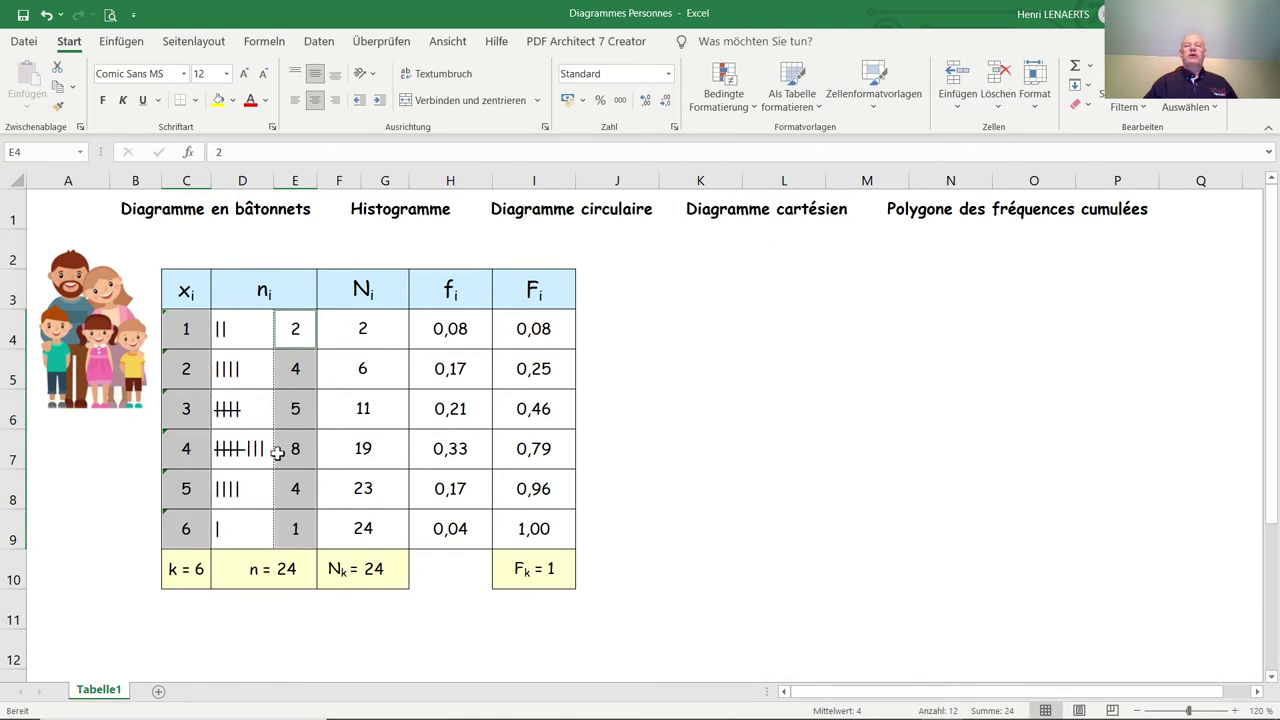
# Insert a line chart with markers of the counts 2, 4, 5, 8, 4, 1, then delete it
pyautogui.click(119, 45)
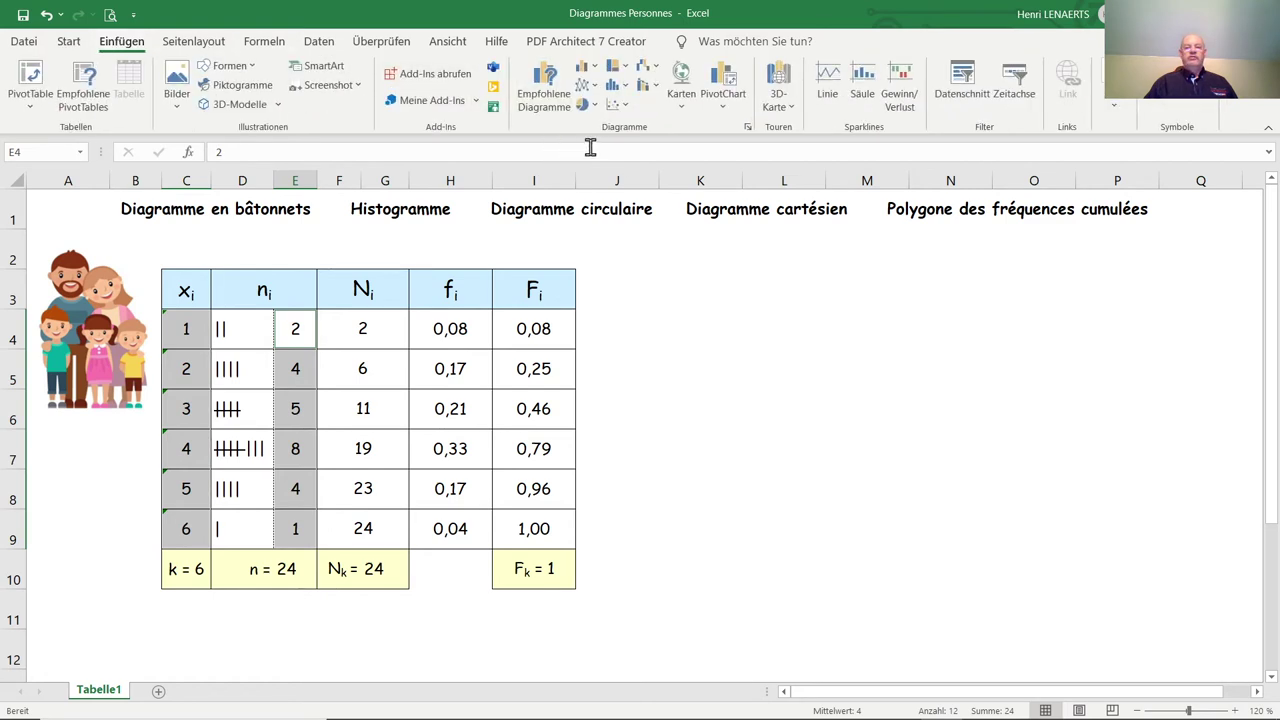
pyautogui.click(584, 85)
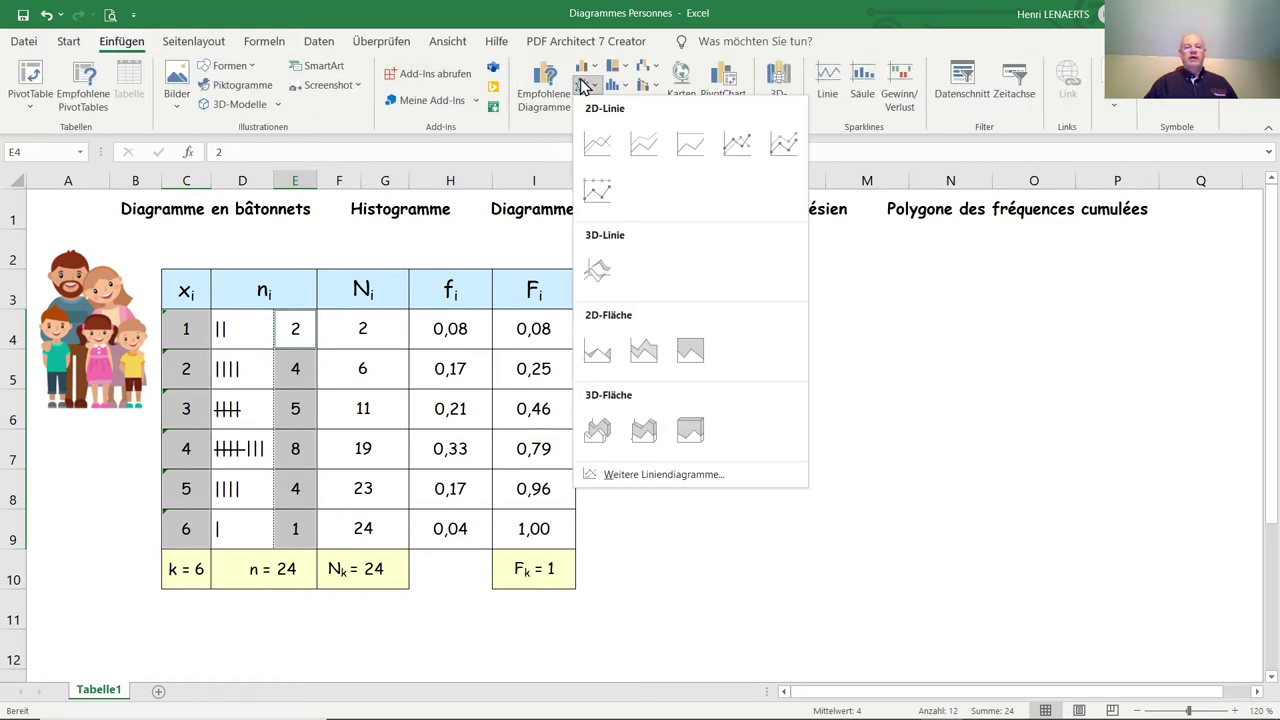
pyautogui.click(737, 144)
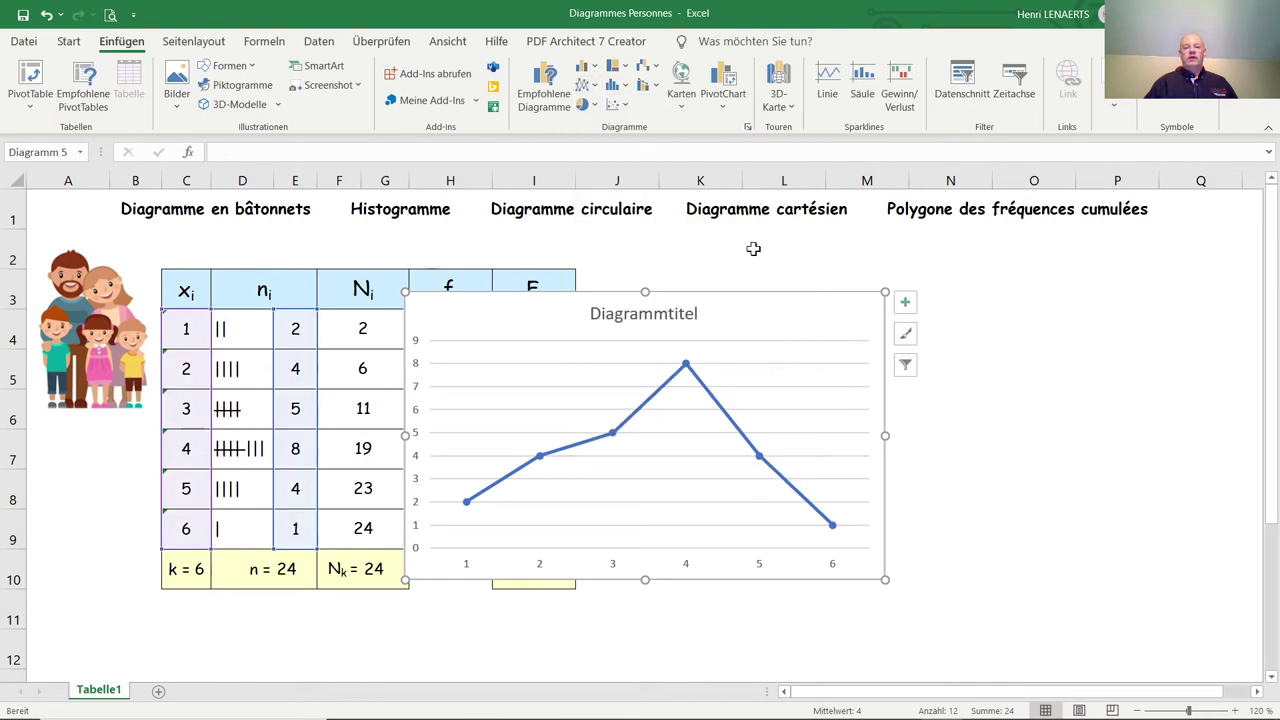
pyautogui.moveTo(757, 291); pyautogui.dragTo(985, 279)
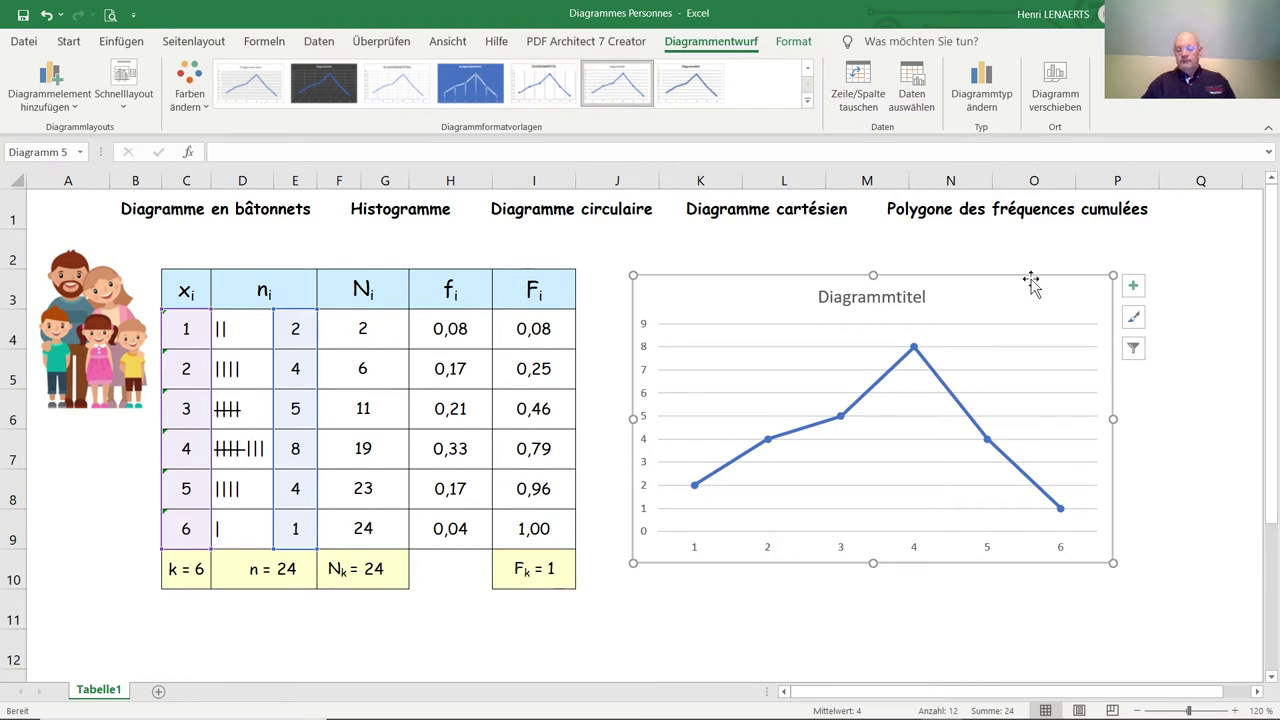
pyautogui.press('Delete')
pyautogui.click(830, 461)
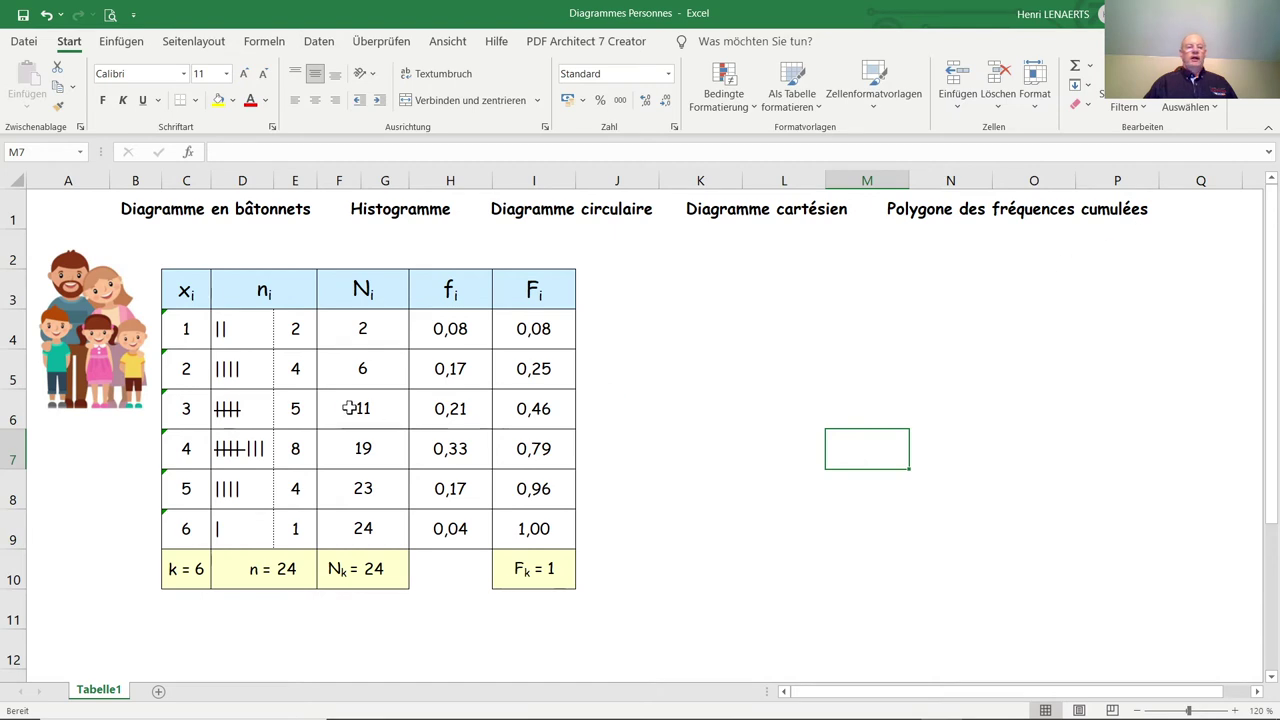
# Chart x_i (C4:C9) against cumulative F_i (I4:I9) as a marked line chart right of the table
pyautogui.moveTo(170, 330); pyautogui.dragTo(181, 535)
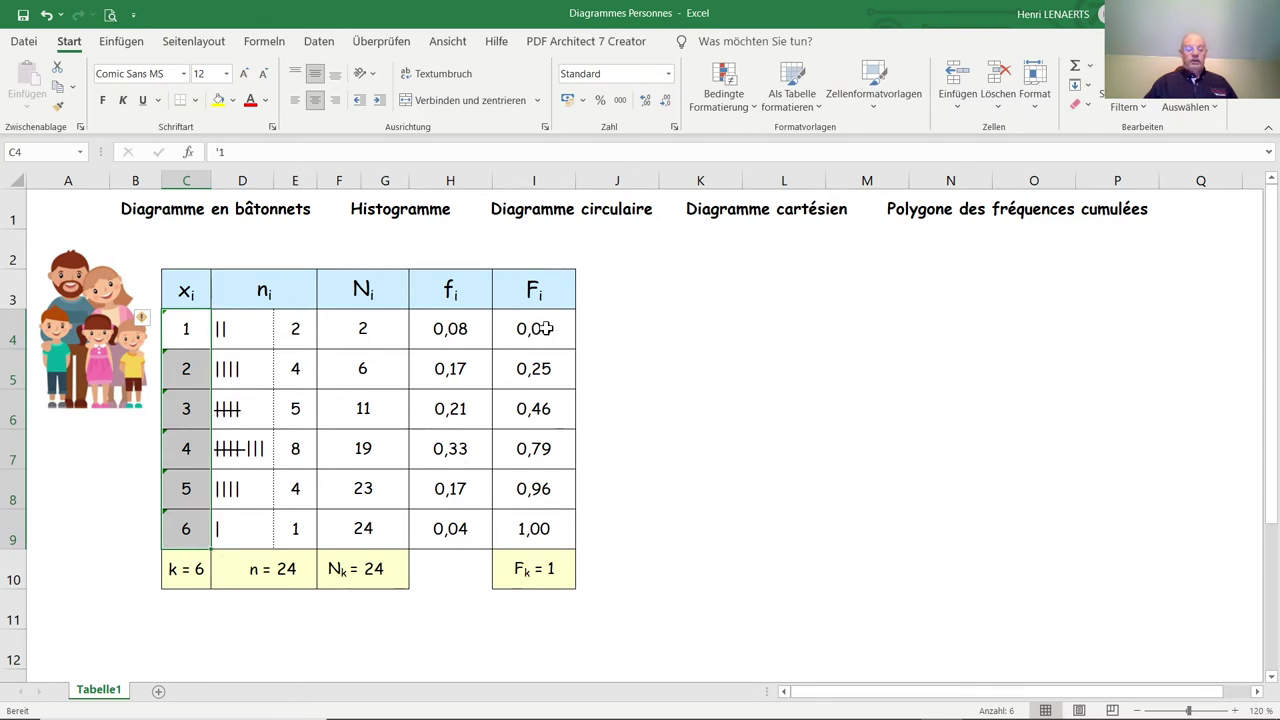
pyautogui.moveTo(545, 328); pyautogui.dragTo(545, 528)
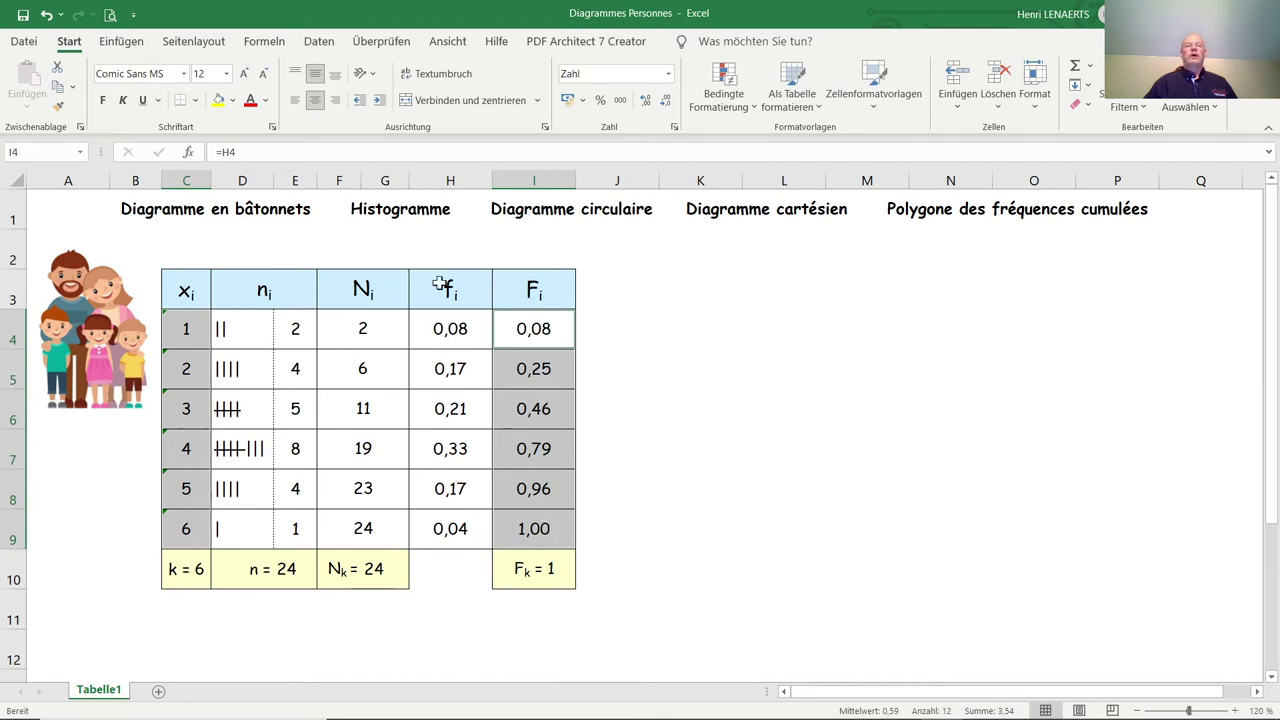
pyautogui.click(117, 46)
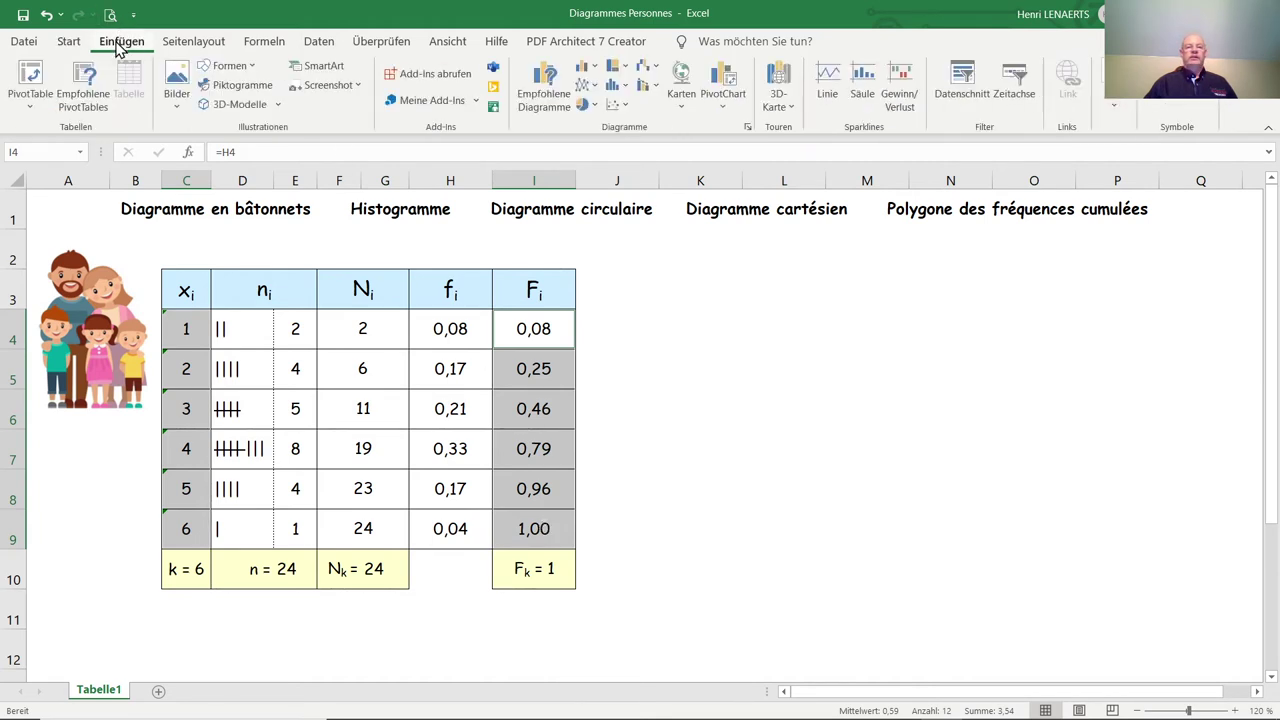
pyautogui.click(587, 87)
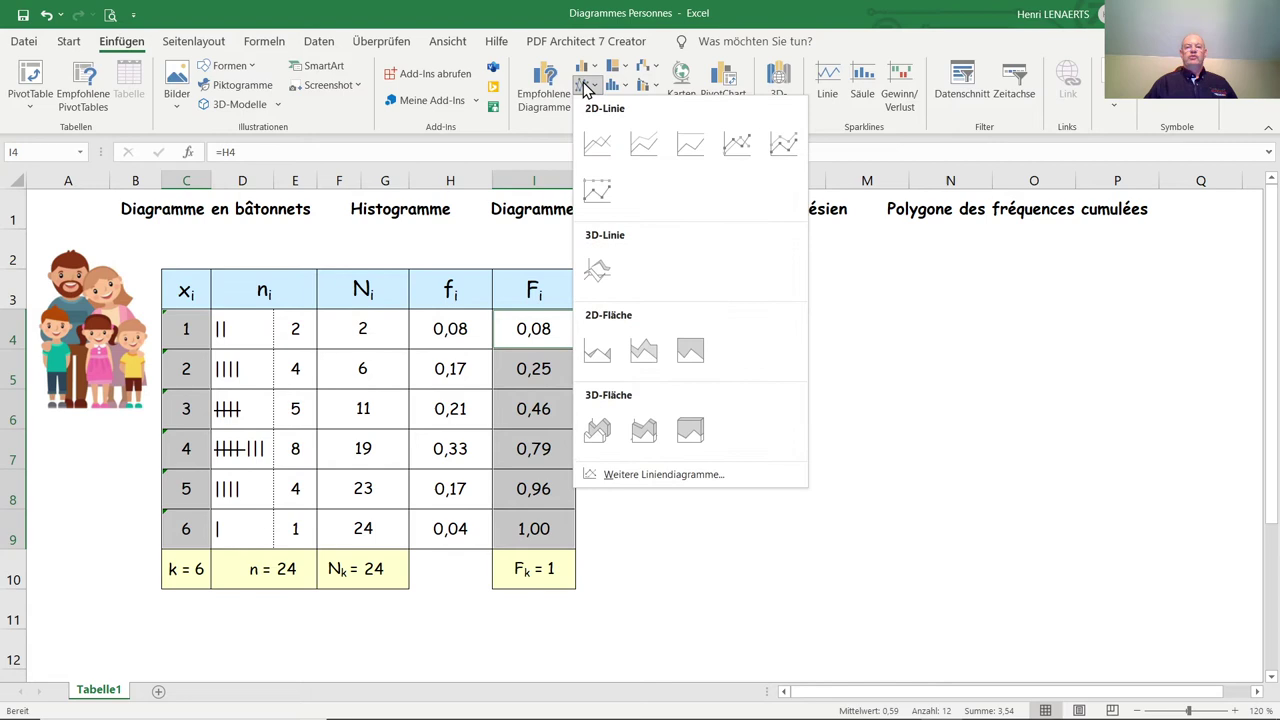
pyautogui.click(737, 144)
pyautogui.moveTo(792, 295); pyautogui.dragTo(1035, 282)
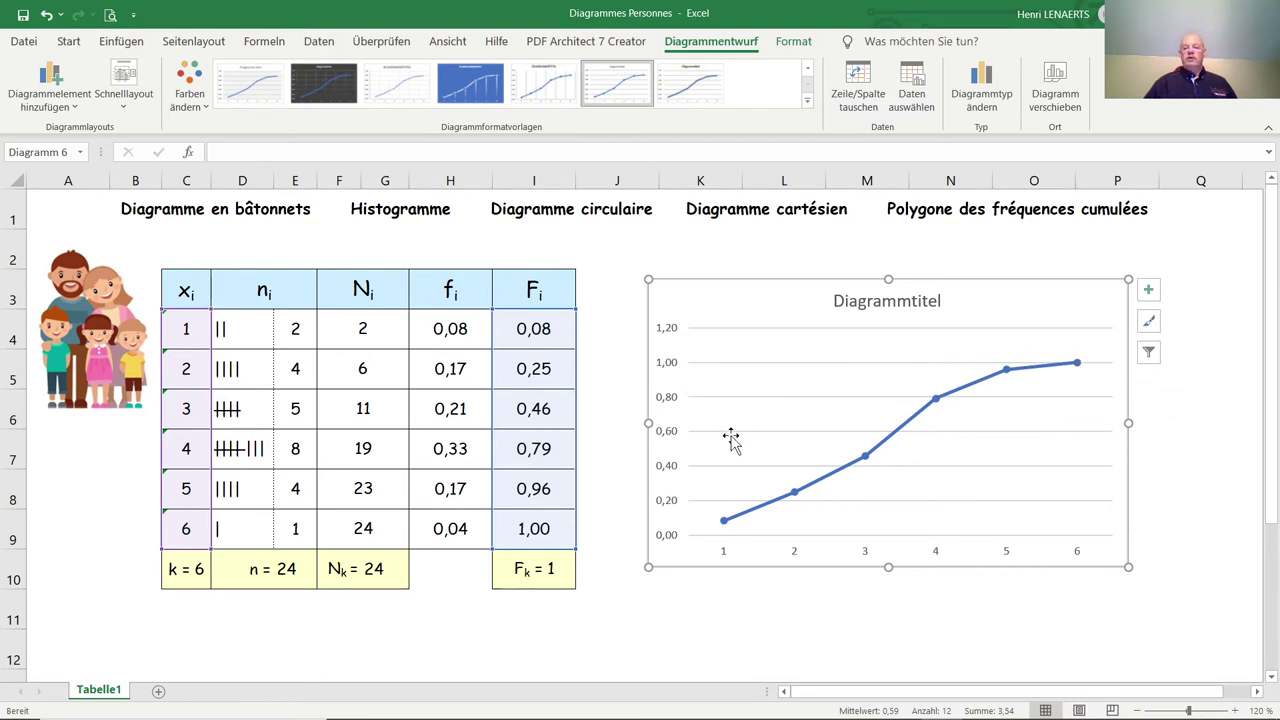
pyautogui.click(653, 637)
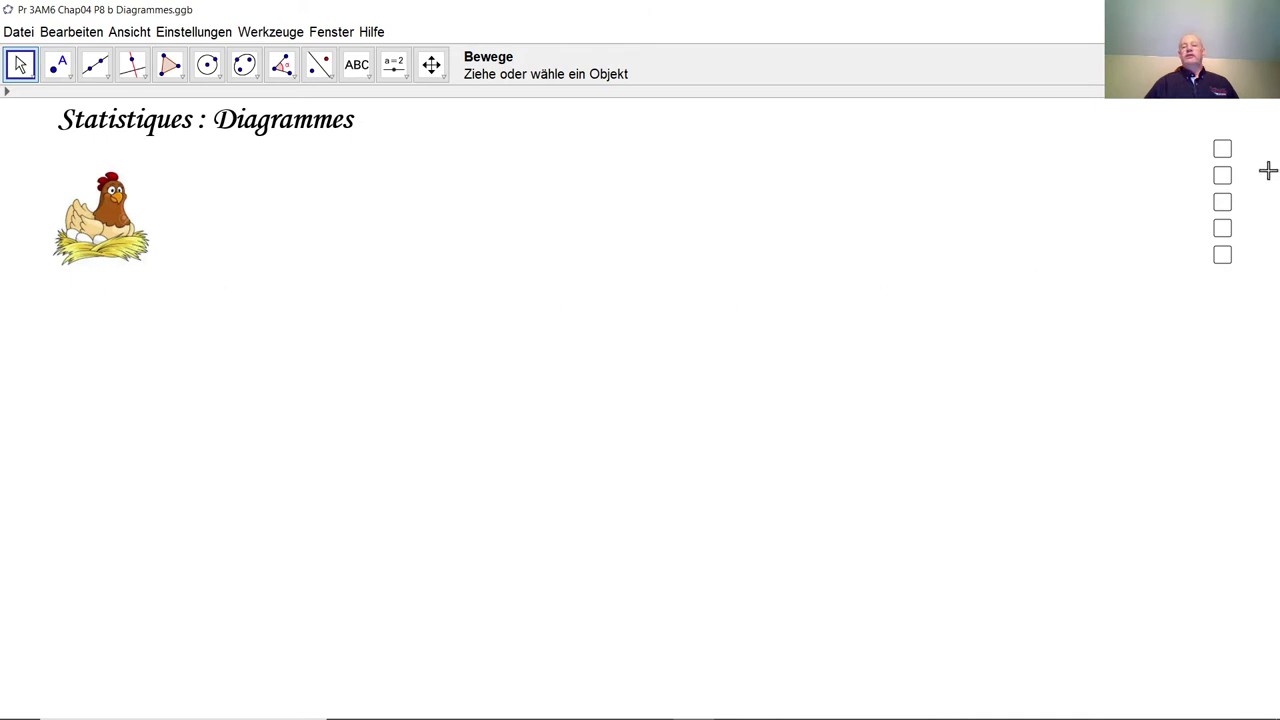
# Tick the checkboxes for bar chart, histogram, pie chart, cartesian chart and cumulative-frequency polygon
pyautogui.click(1220, 150)
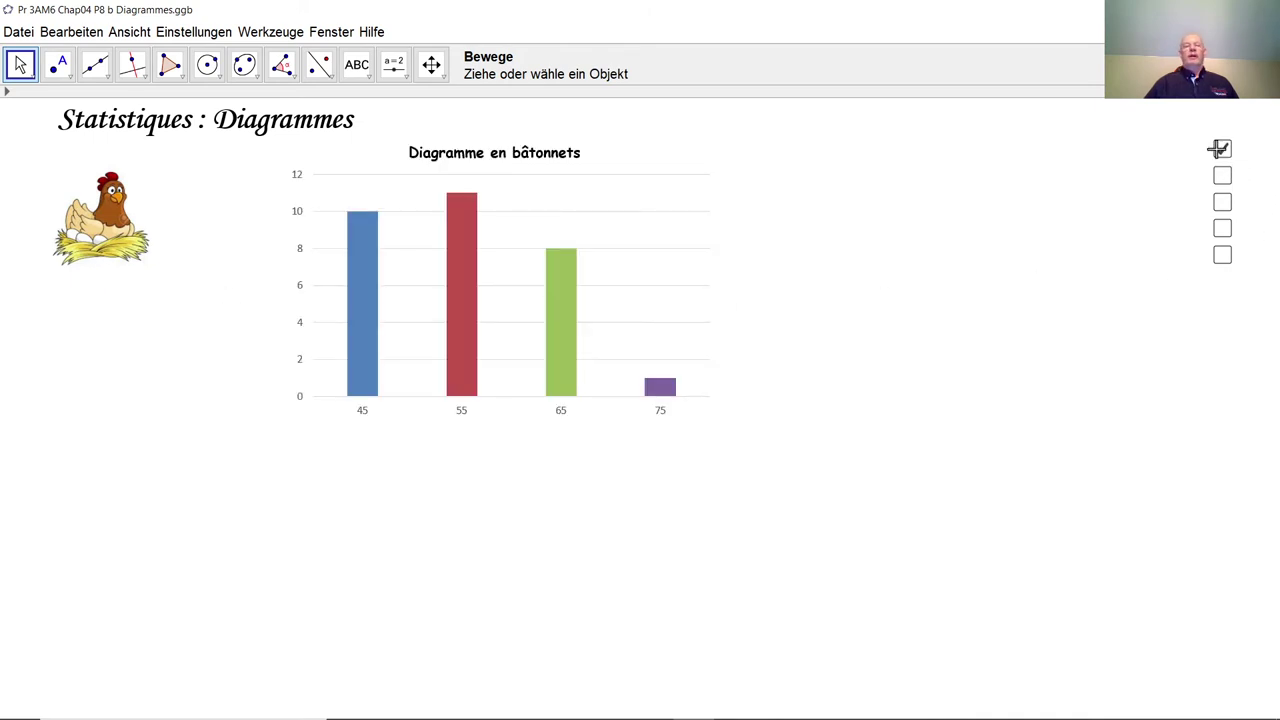
pyautogui.click(1222, 176)
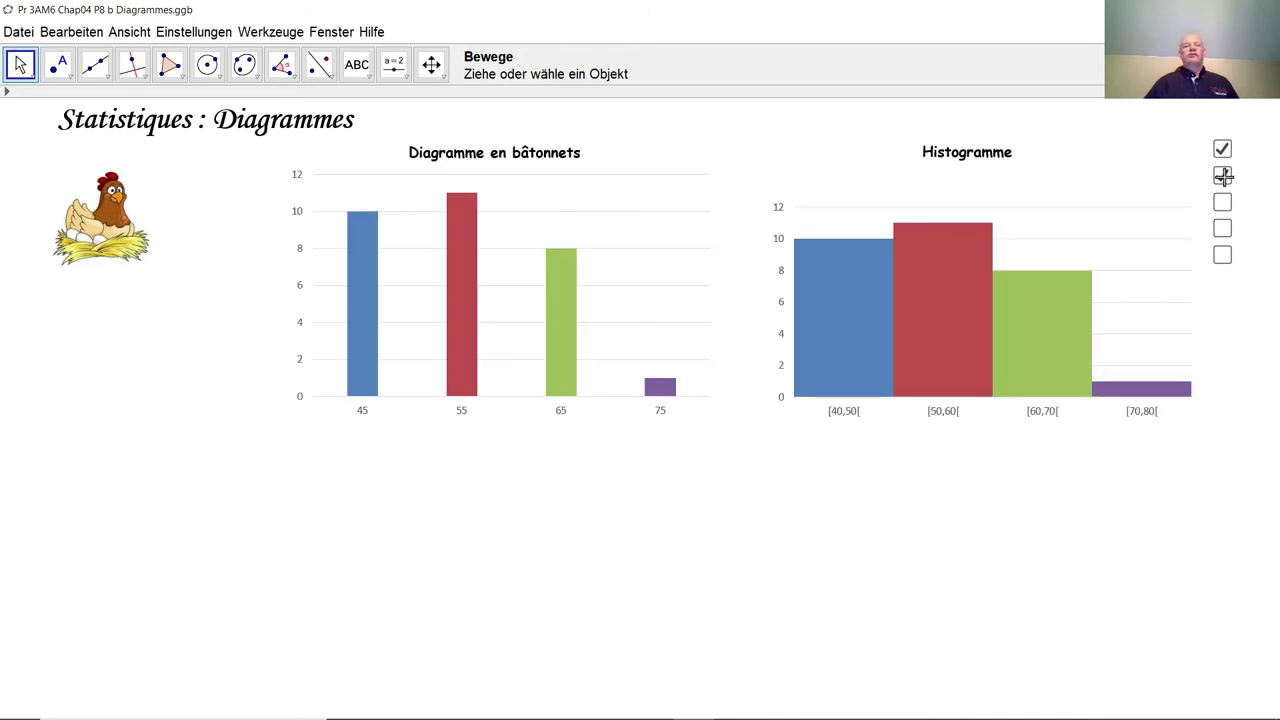
pyautogui.click(1223, 201)
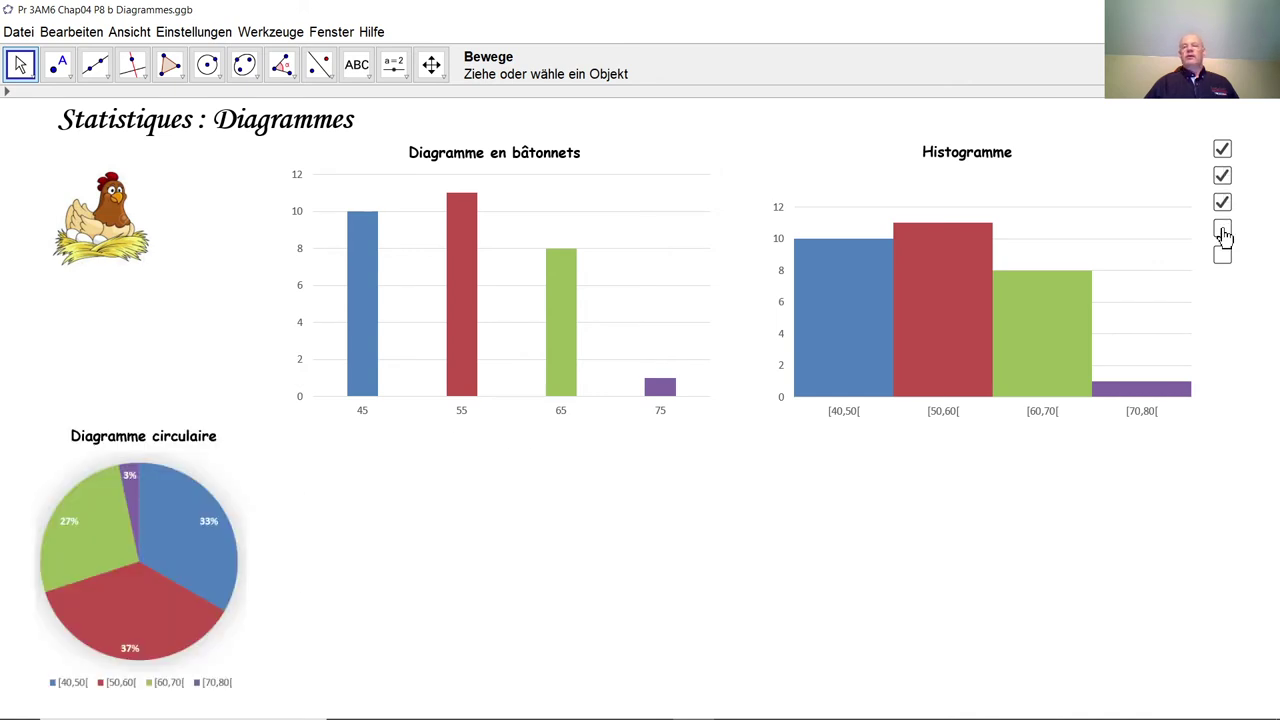
pyautogui.click(1222, 228)
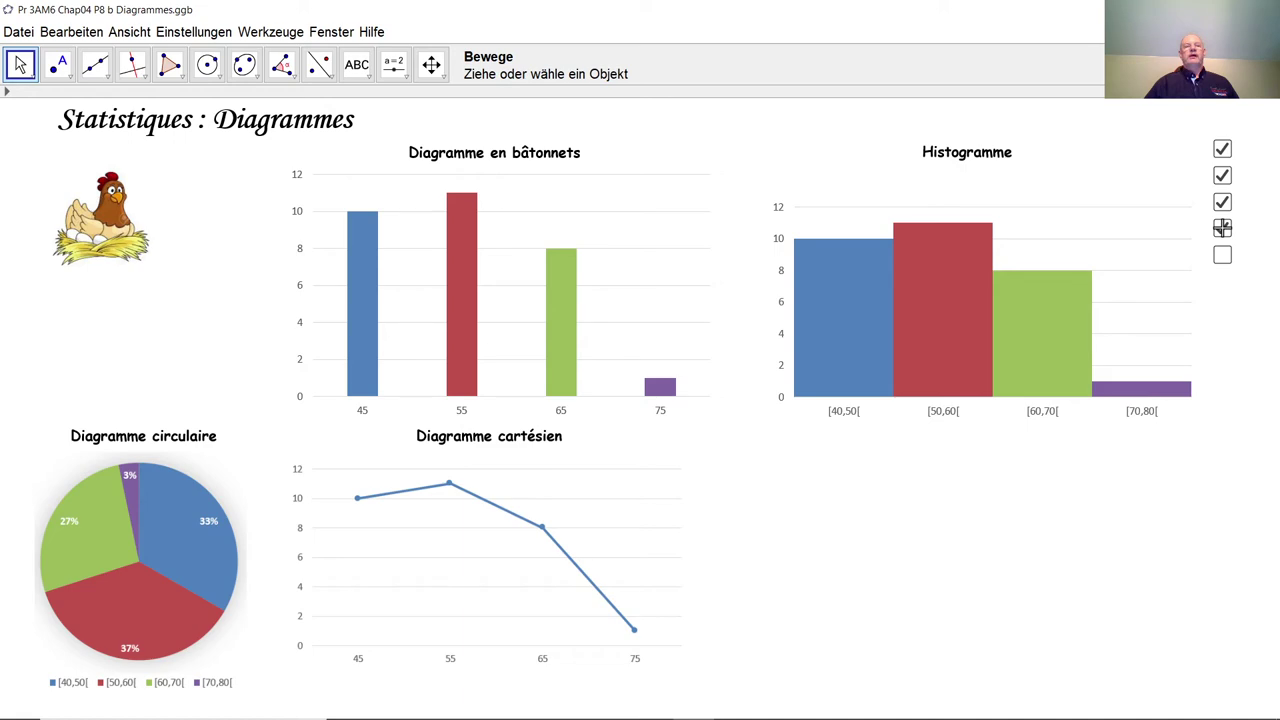
pyautogui.click(1222, 254)
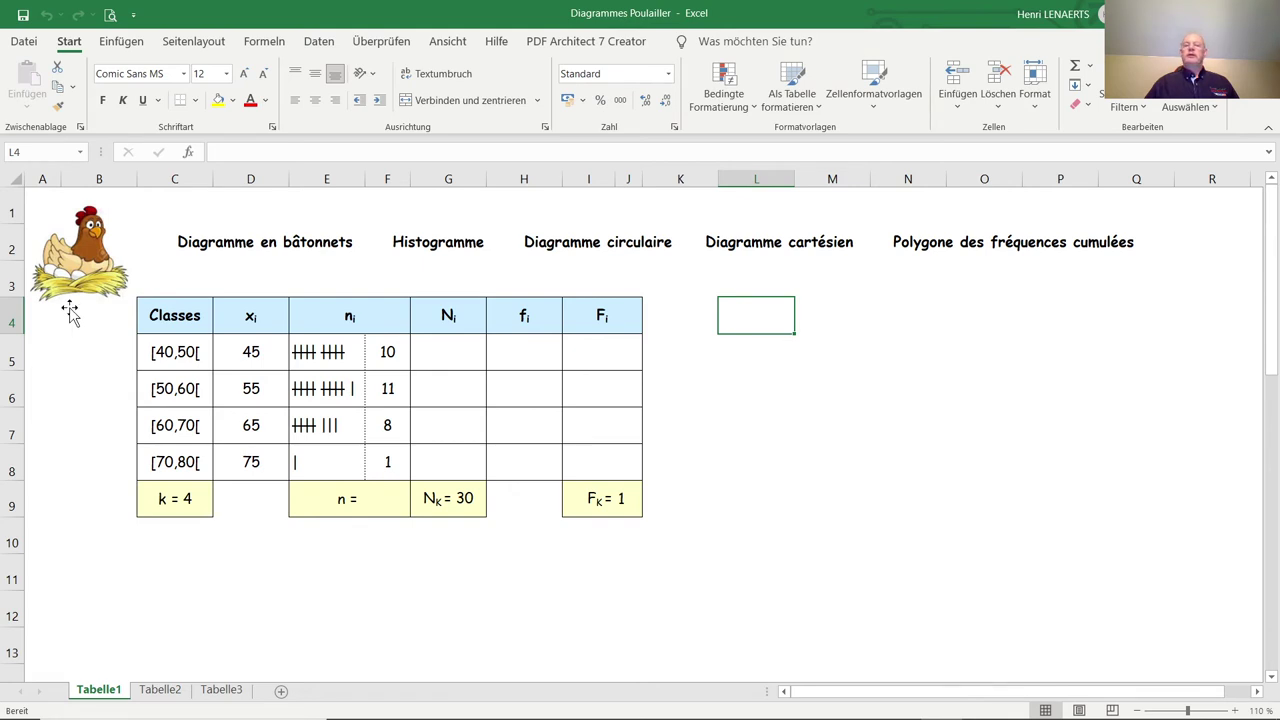
# Put =SUMME(F5:F8) in F9 with AutoSum, giving a total n of 30
pyautogui.click(395, 500)
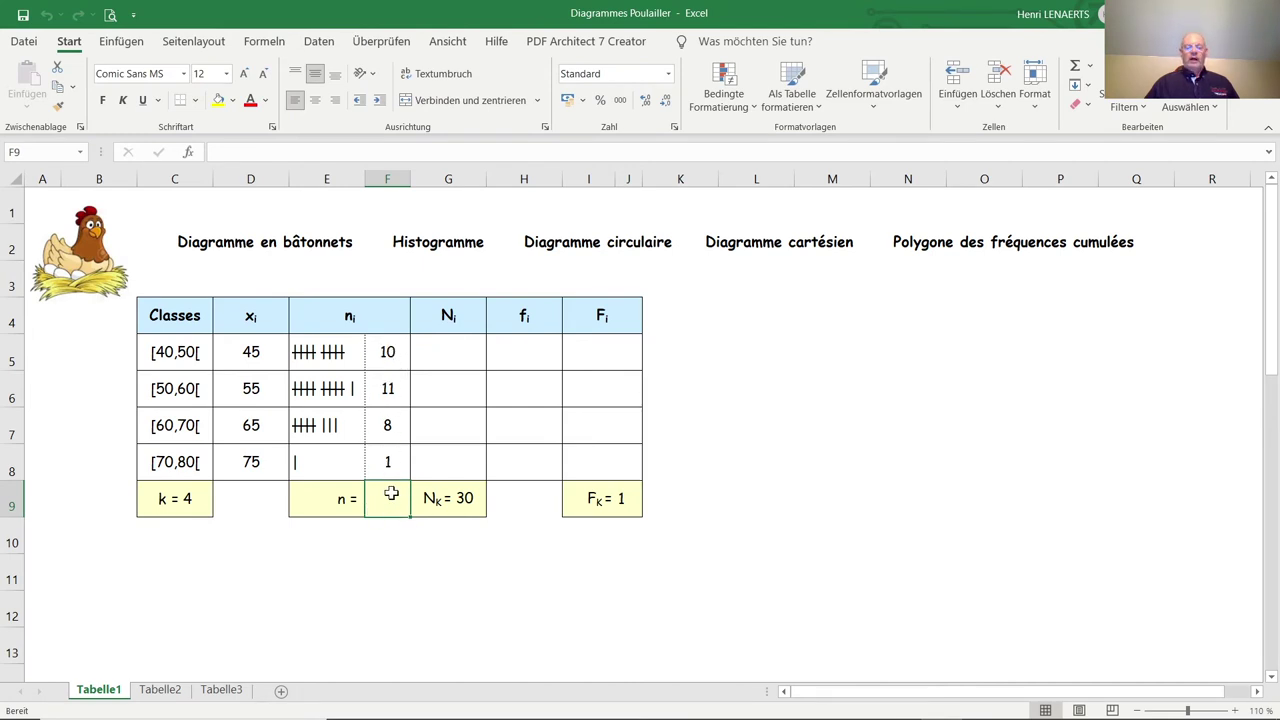
pyautogui.click(1075, 72)
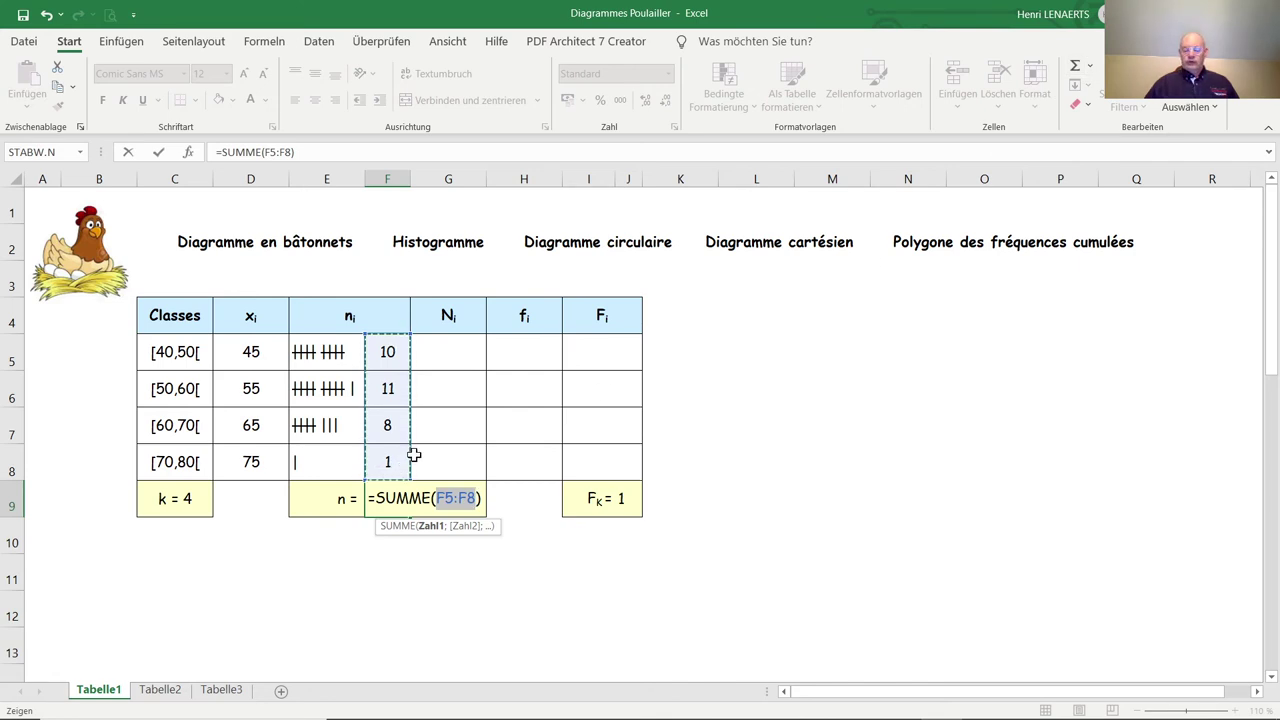
pyautogui.press('Return')
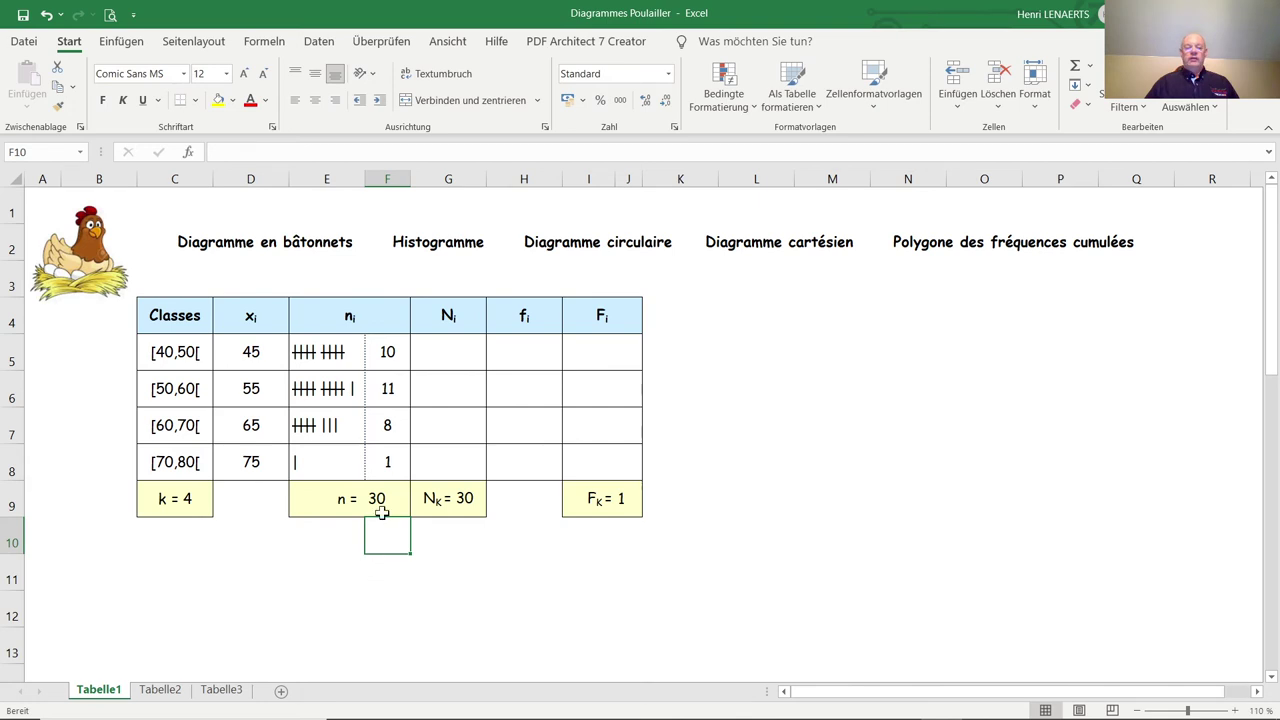
pyautogui.click(382, 503)
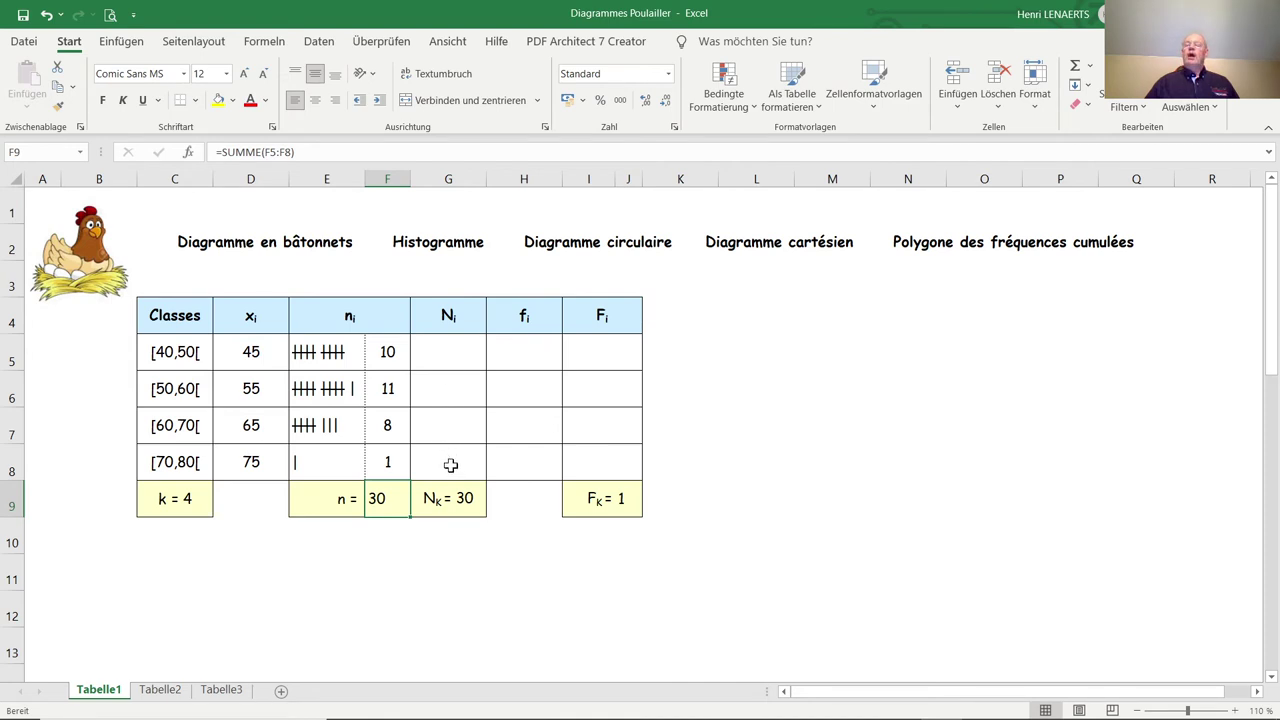
# Enter =F5 in G5 as the first cumulative count, 10
pyautogui.click(449, 352)
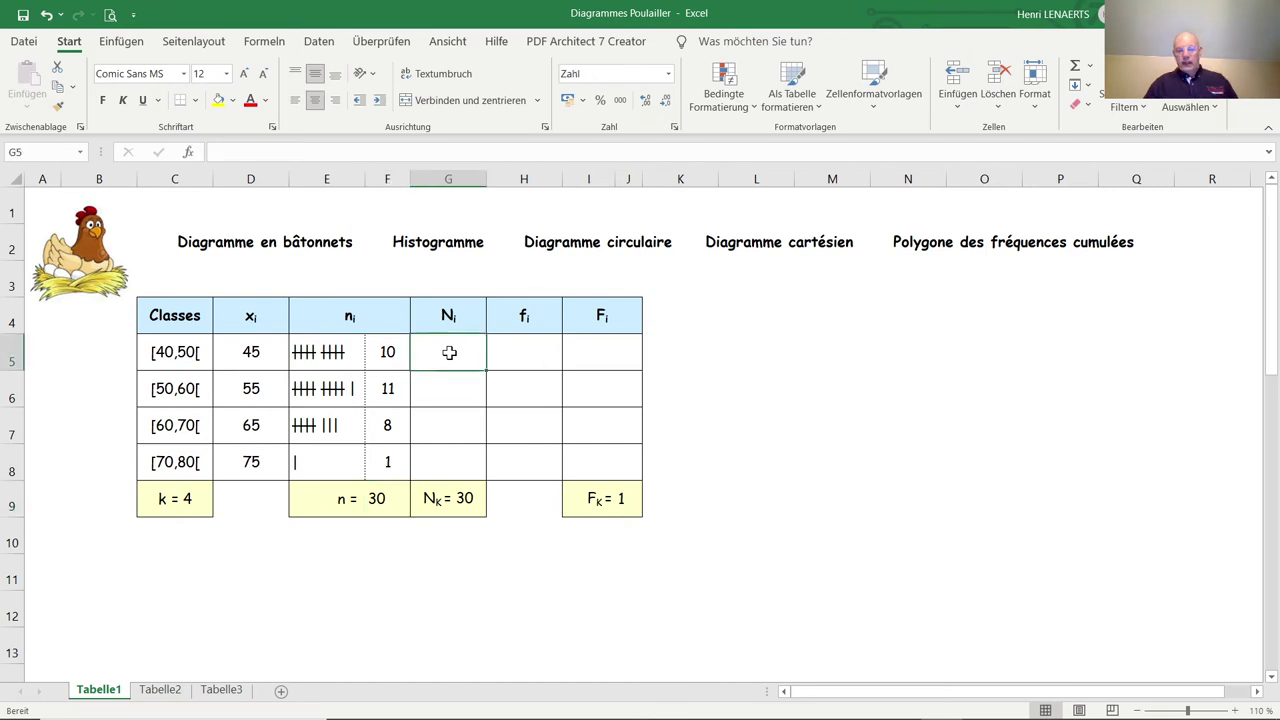
pyautogui.write('=')
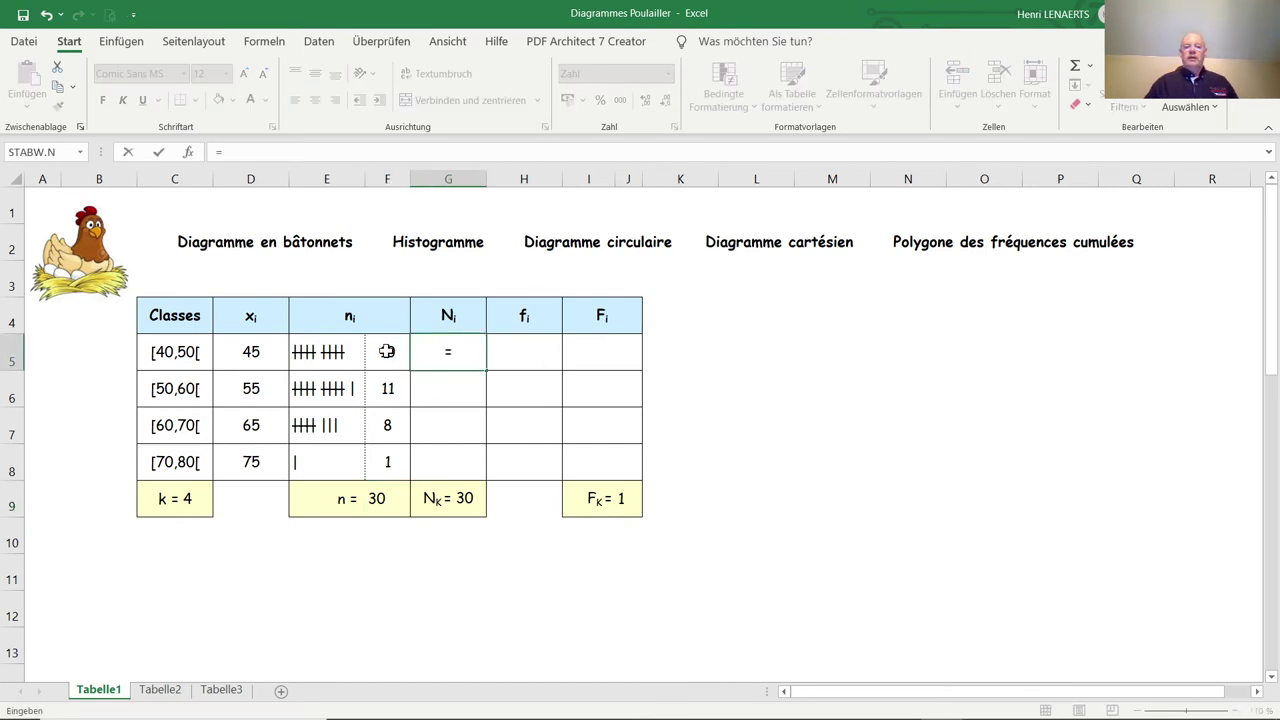
pyautogui.click(386, 352)
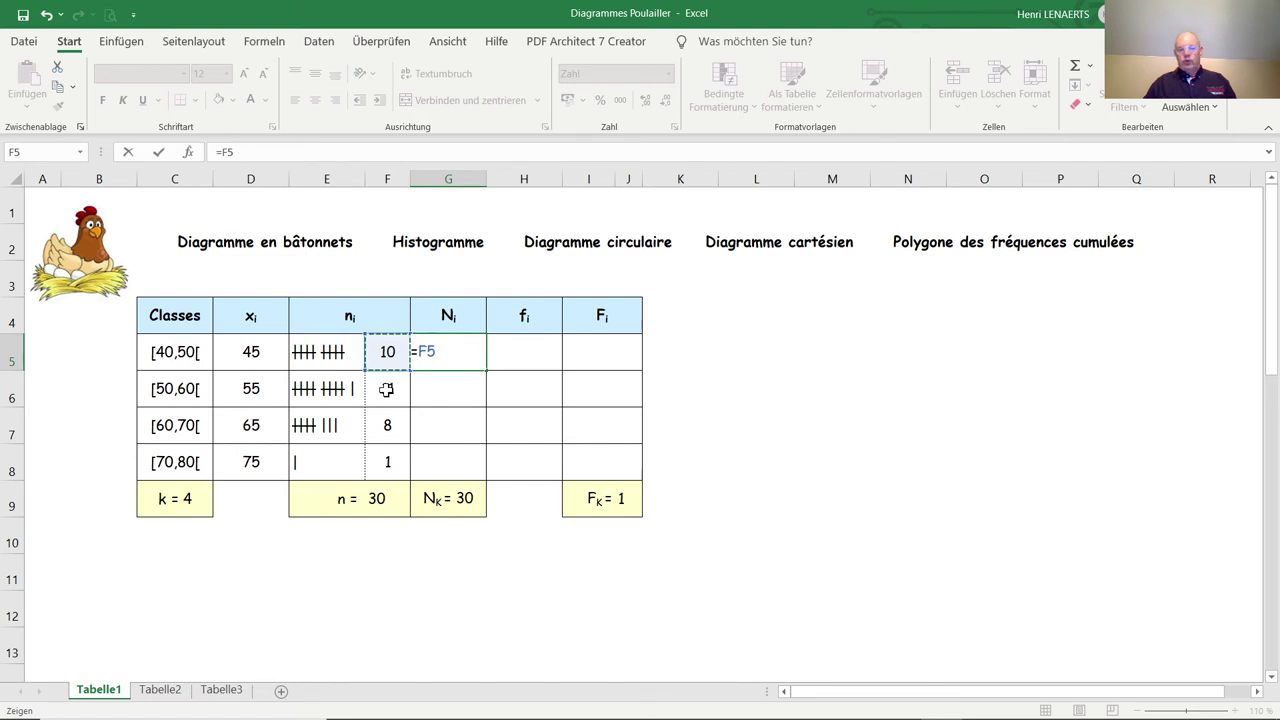
pyautogui.press('Return')
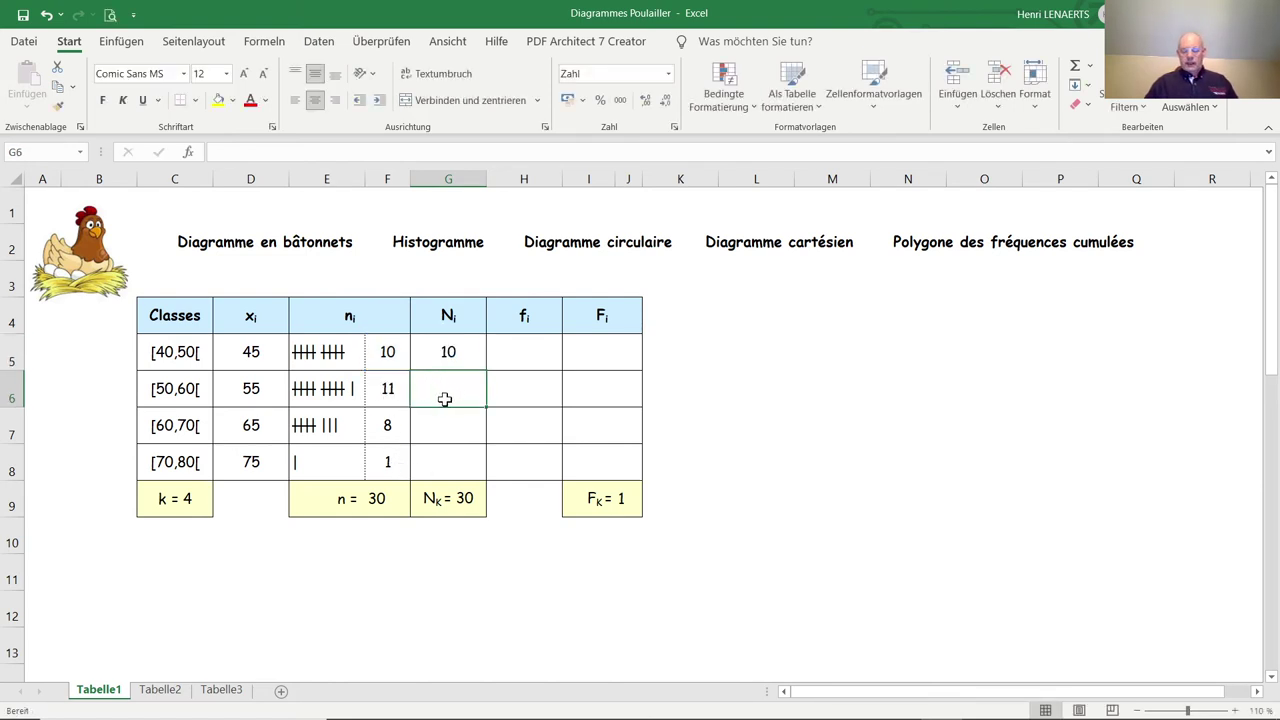
# Enter =G5+F6 in G6 and fill it down to G8, giving 21, 29 and 30
pyautogui.write('=')
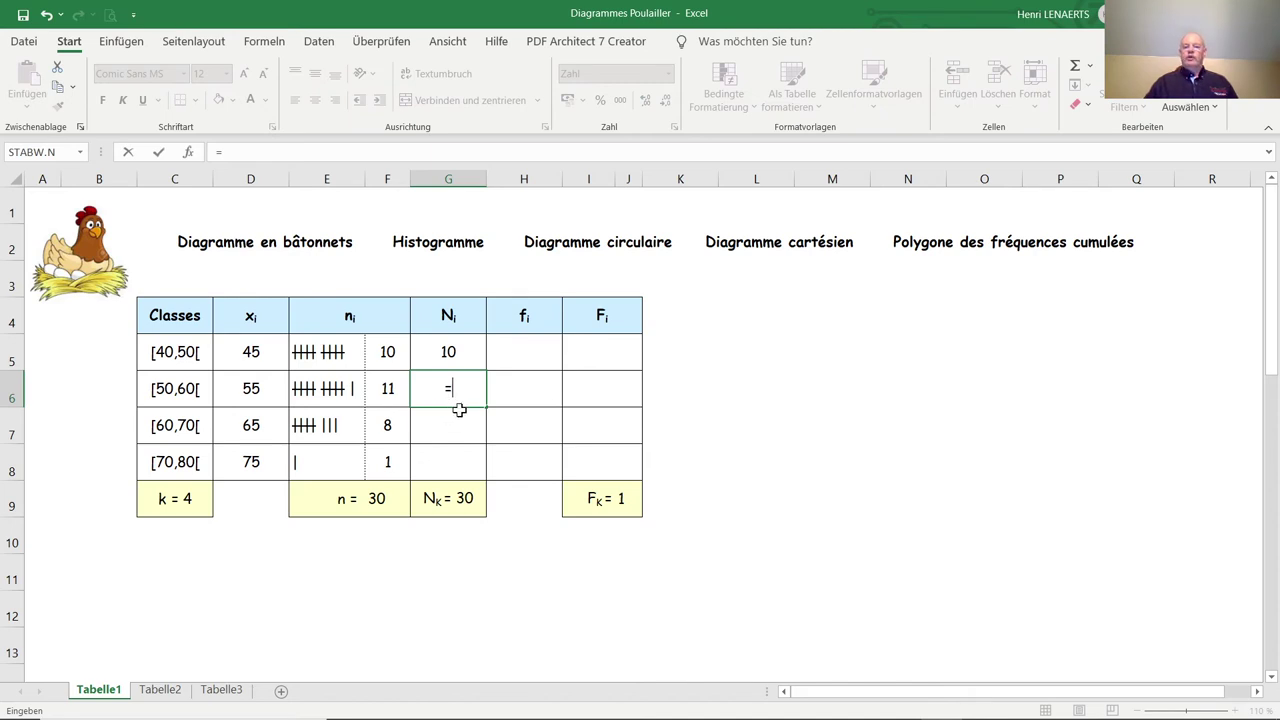
pyautogui.click(476, 349)
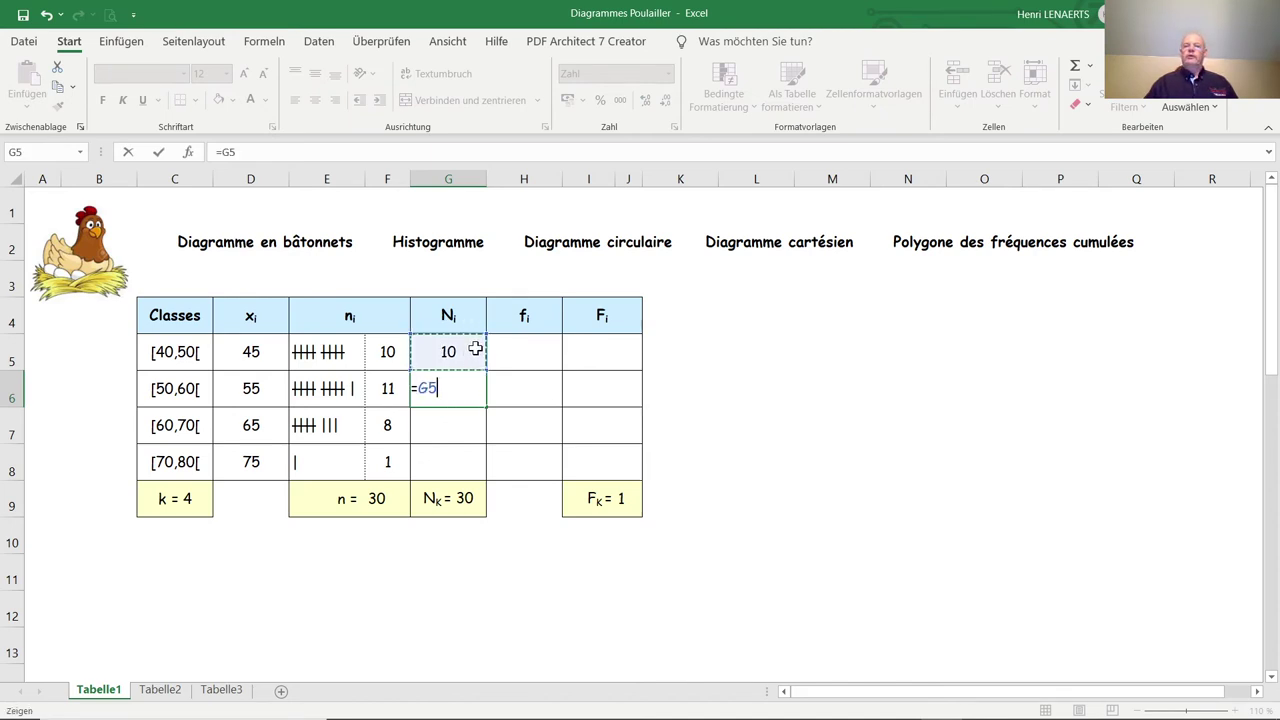
pyautogui.write('+')
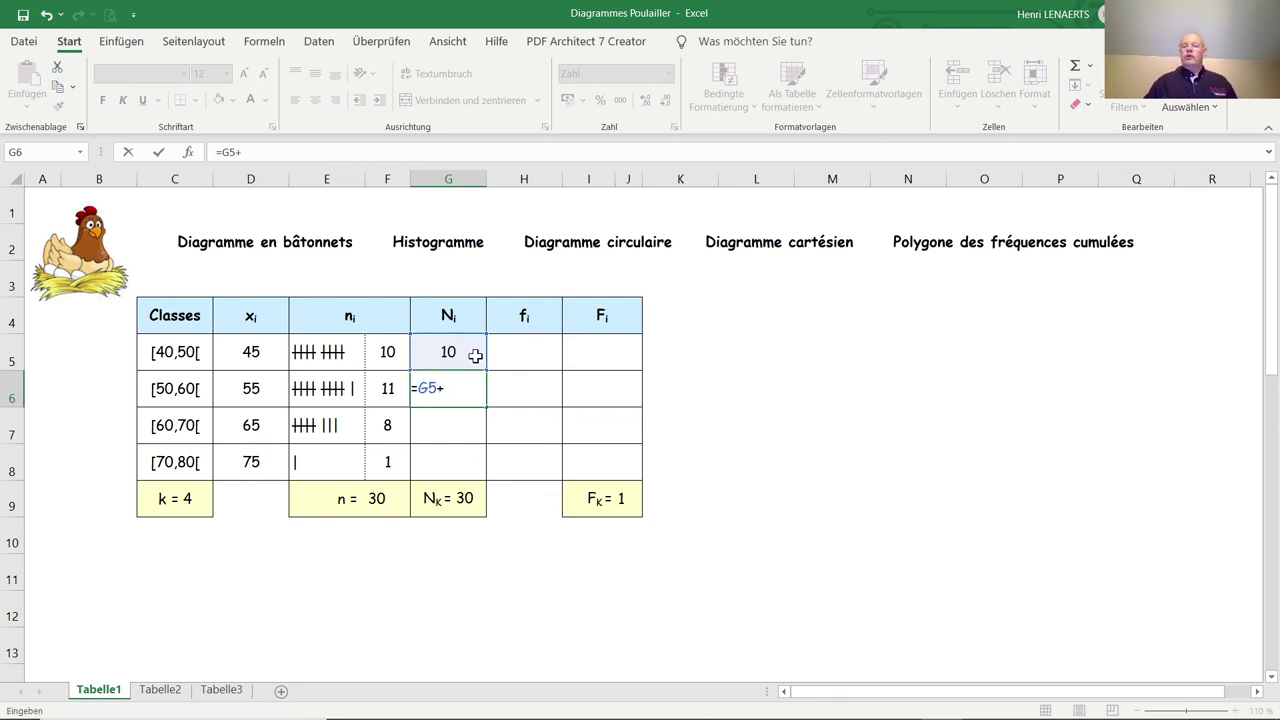
pyautogui.click(388, 390)
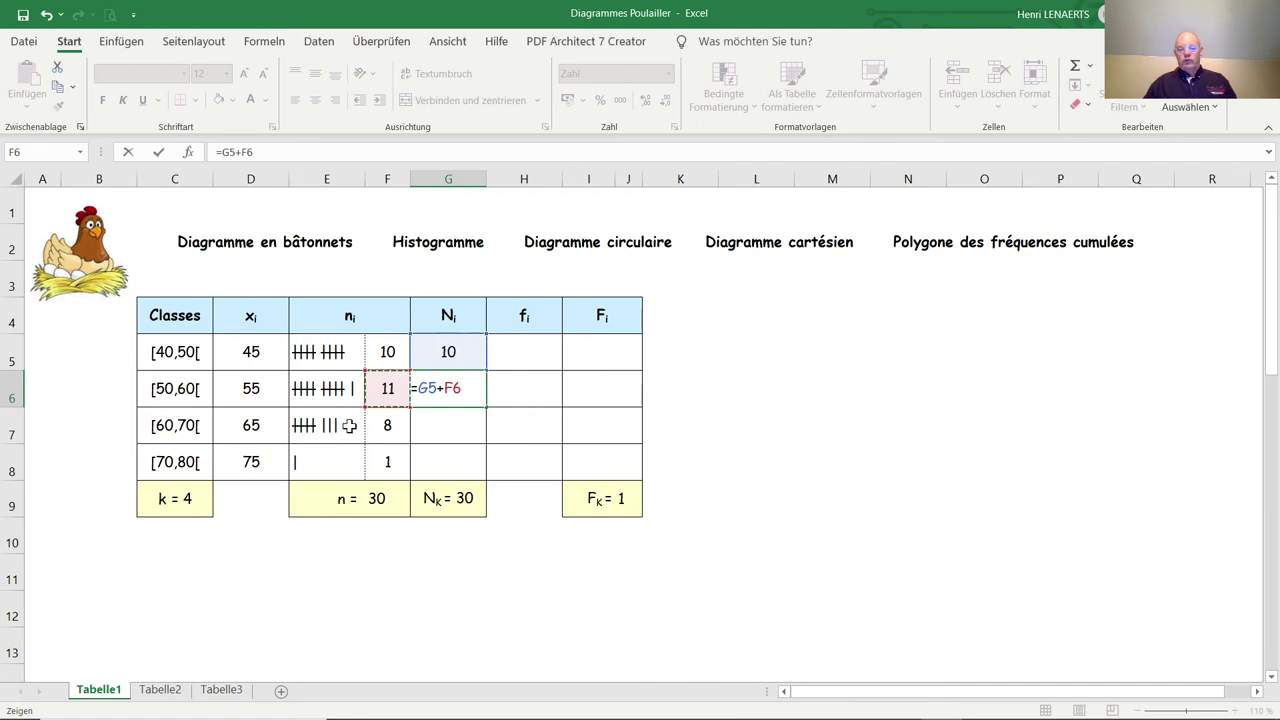
pyautogui.press('Return')
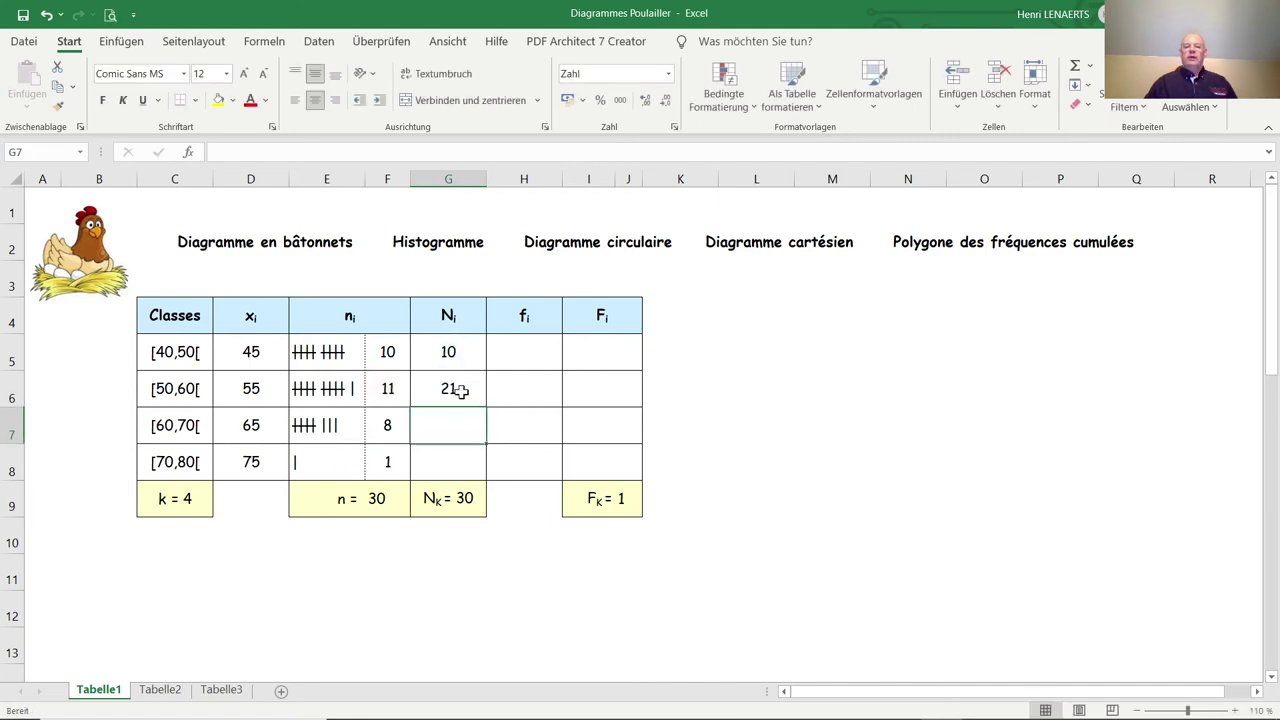
pyautogui.click(460, 392)
pyautogui.moveTo(488, 411); pyautogui.dragTo(483, 478)
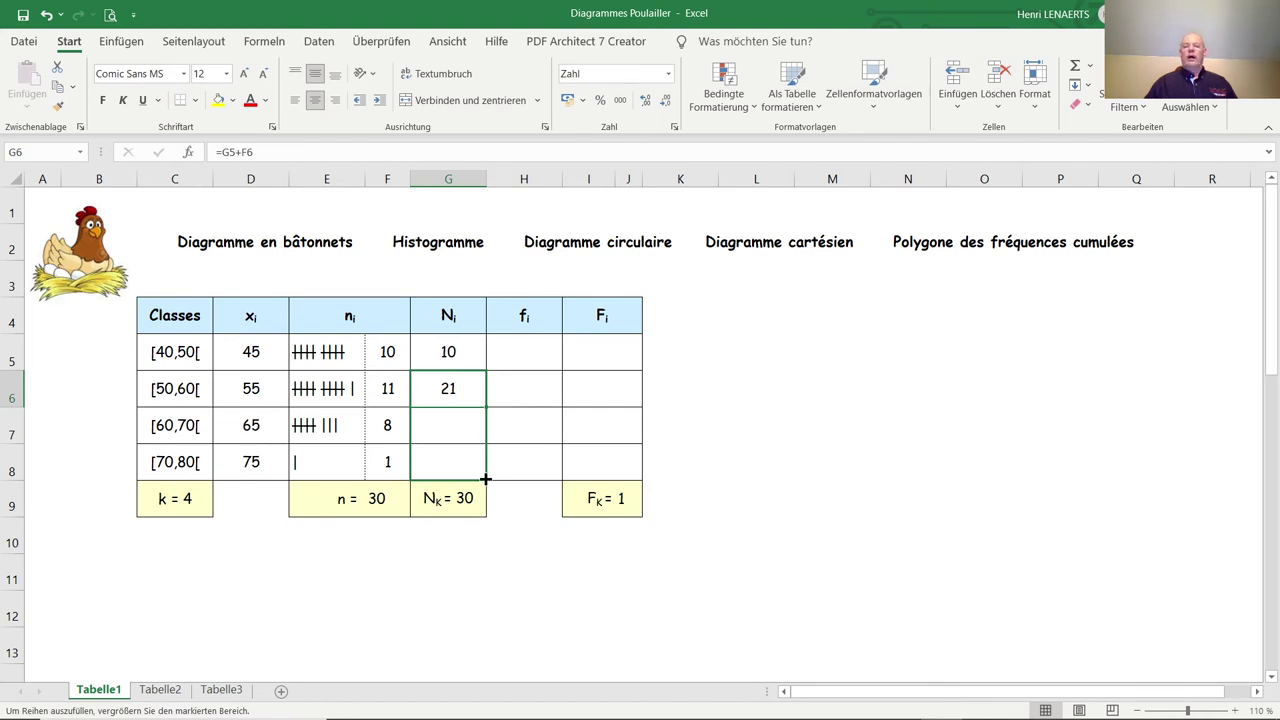
pyautogui.moveTo(485, 479); pyautogui.dragTo(485, 479)
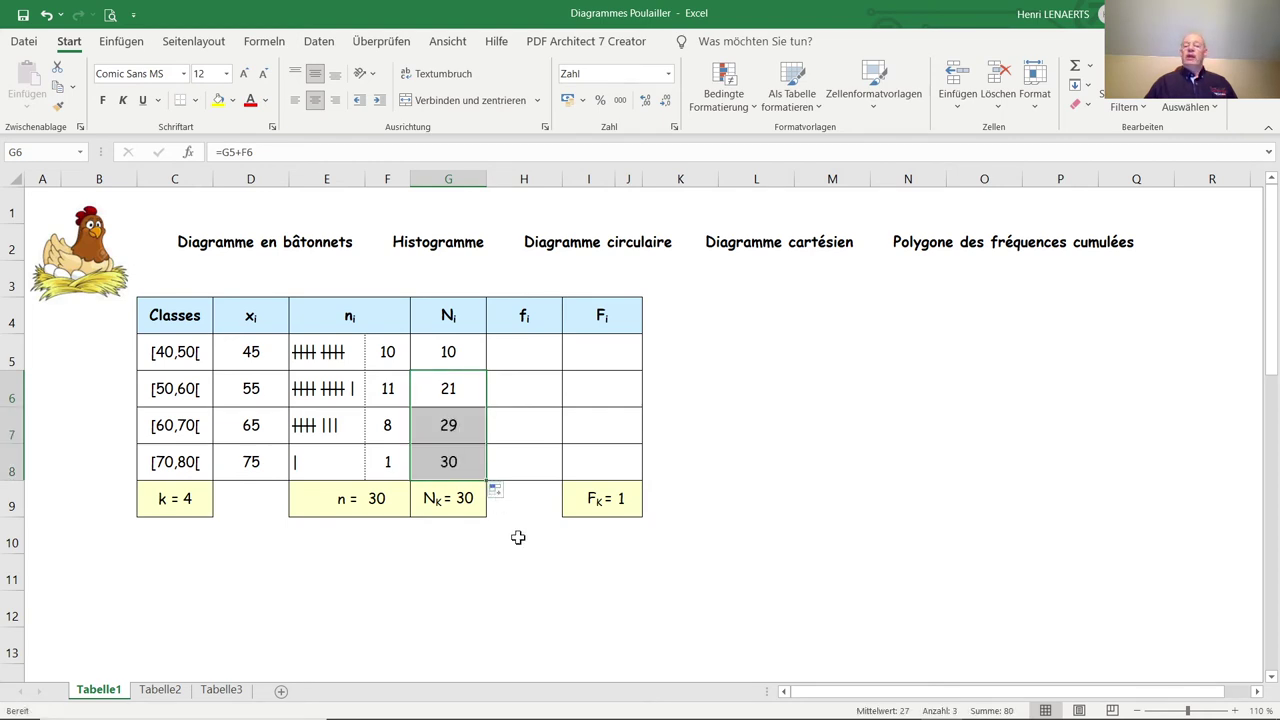
pyautogui.click(754, 308)
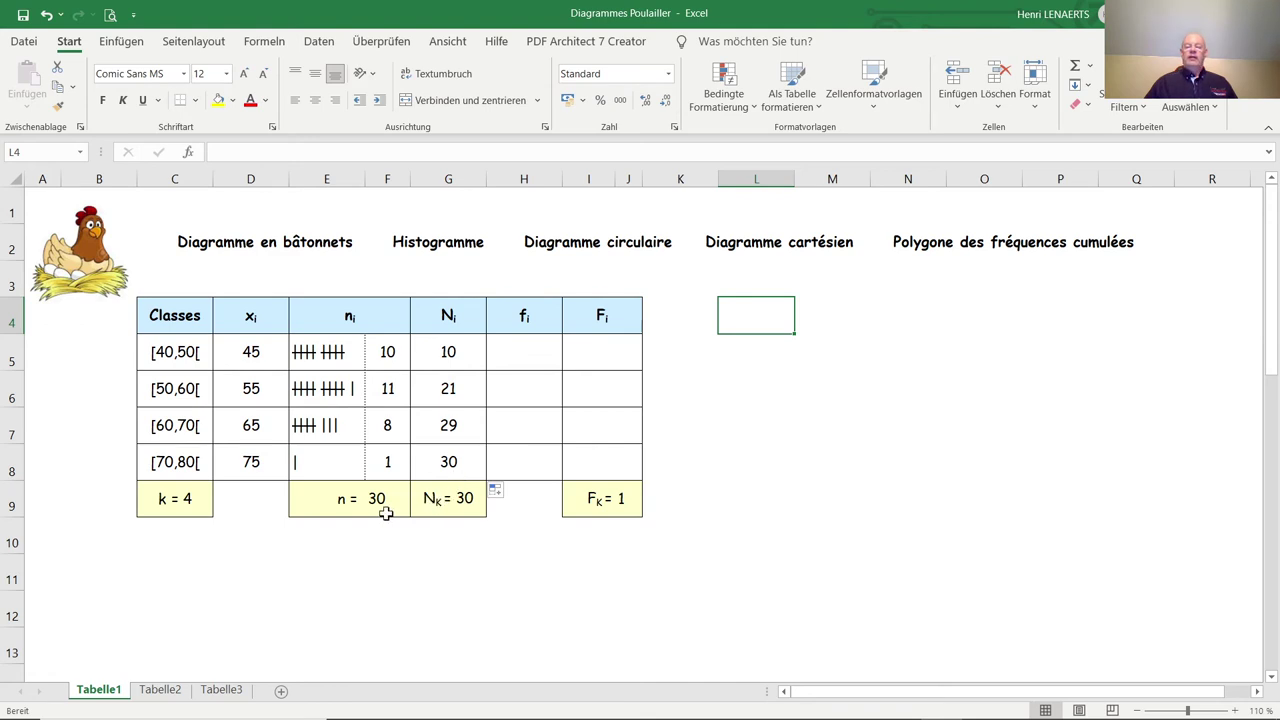
# Enter =F5/F9 in H5, showing a relative frequency of 0,33
pyautogui.click(525, 356)
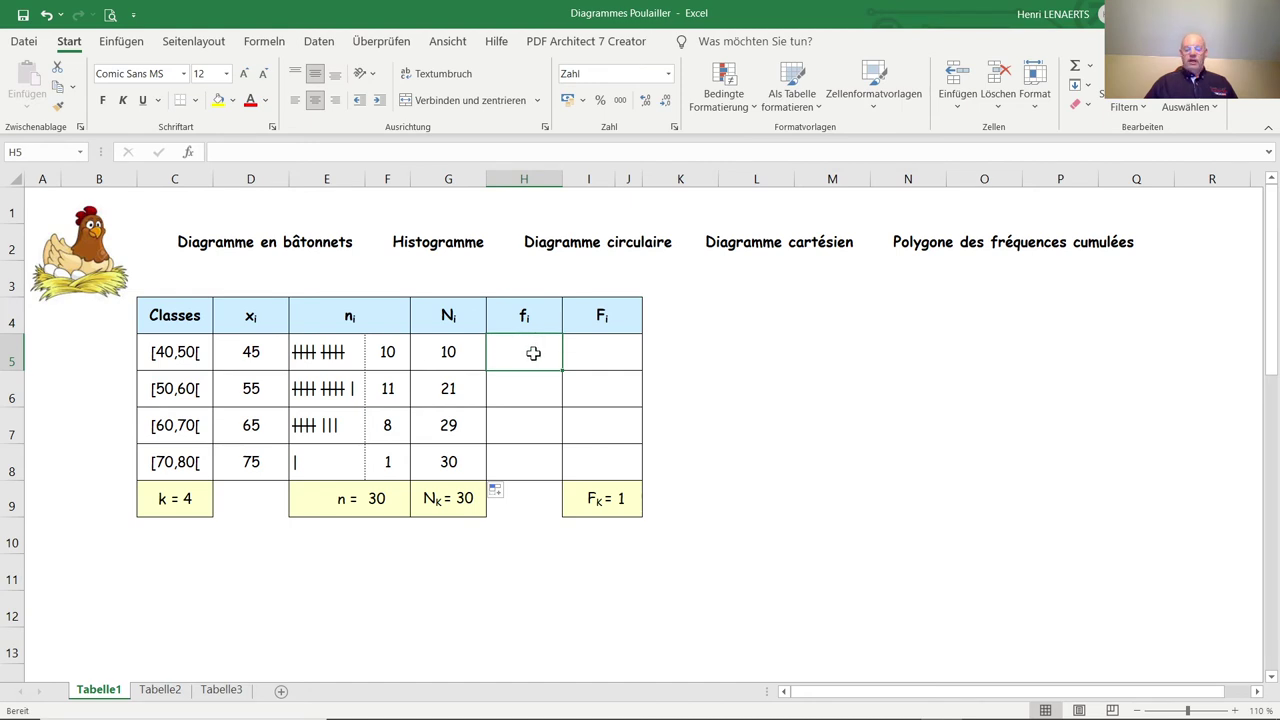
pyautogui.write('=')
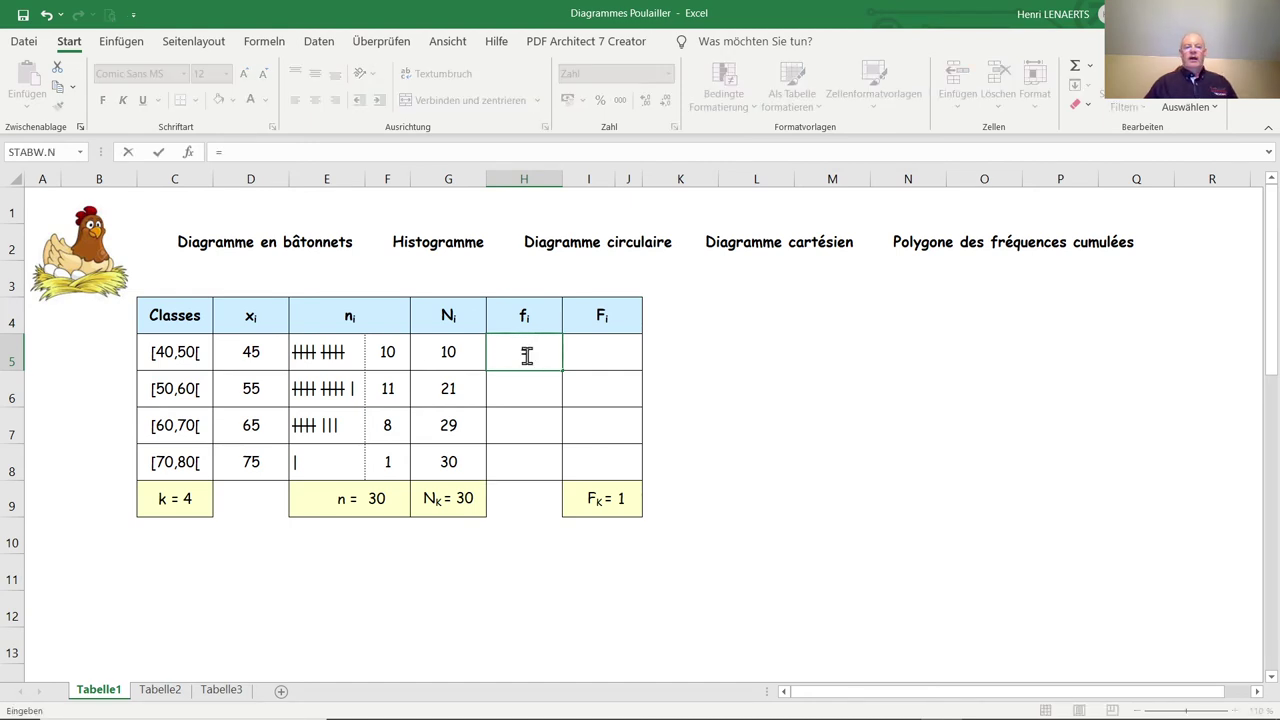
pyautogui.click(387, 352)
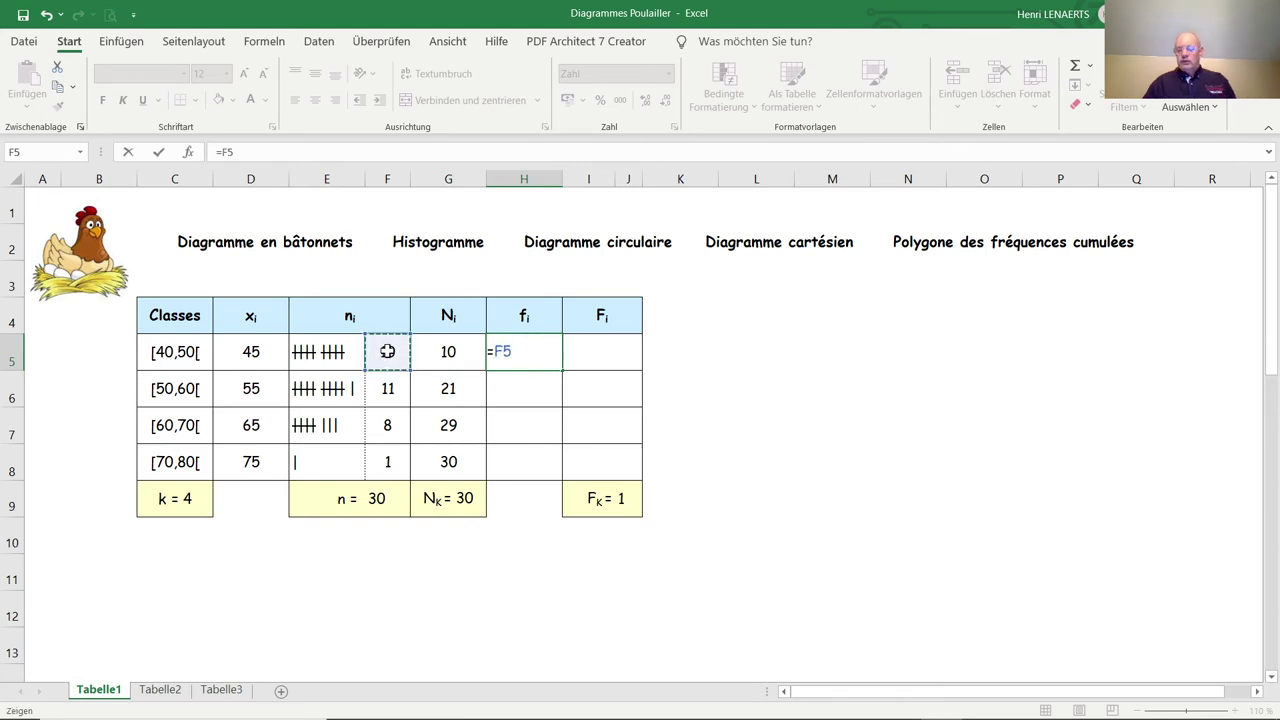
pyautogui.write('/')
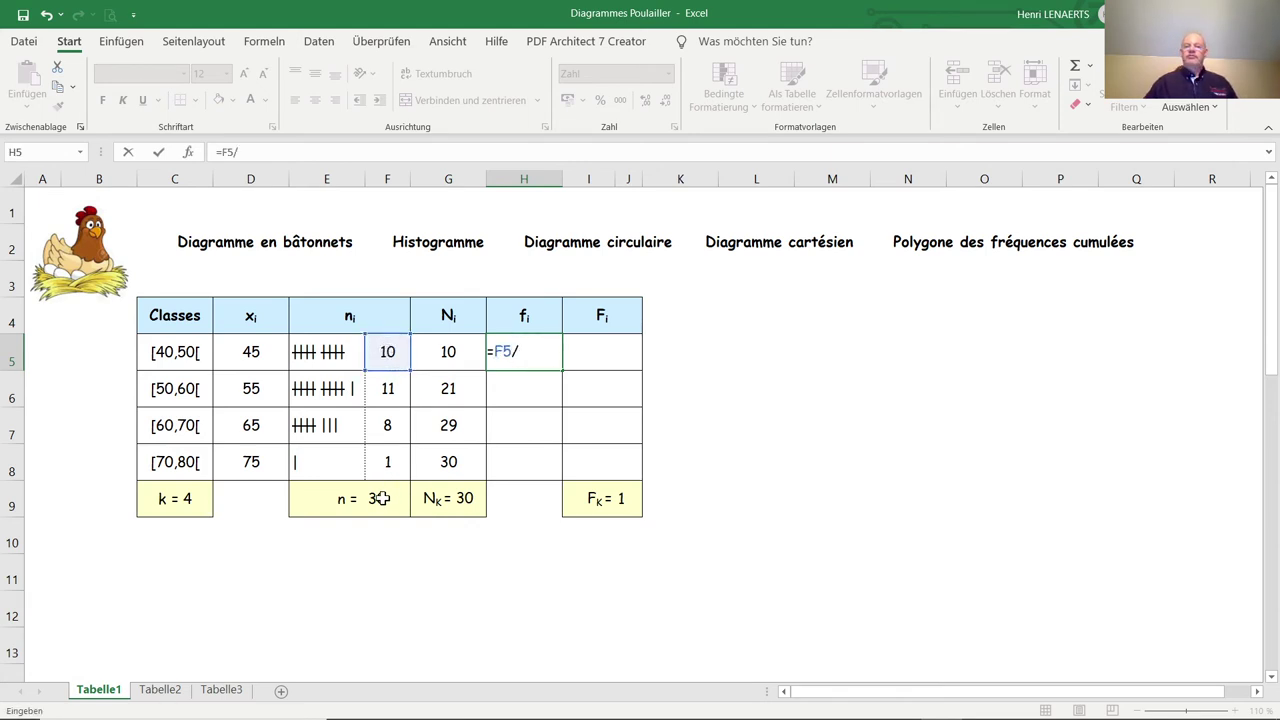
pyautogui.click(381, 498)
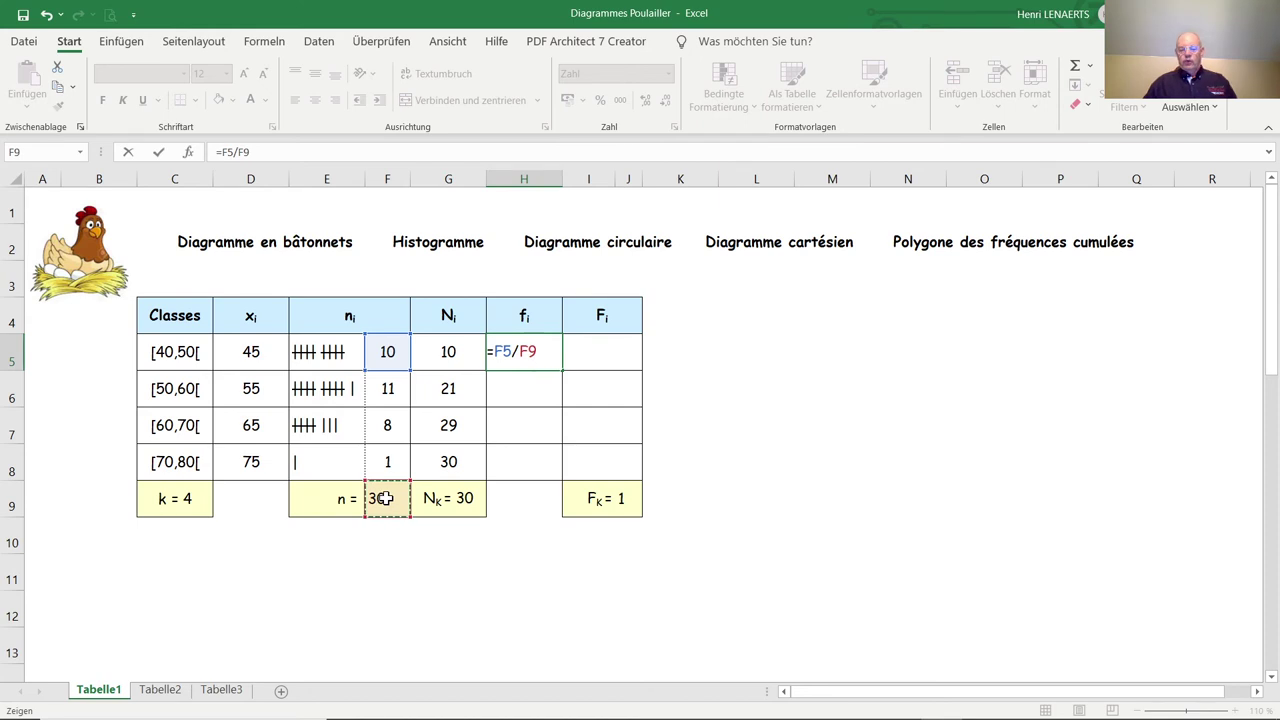
pyautogui.press('Return')
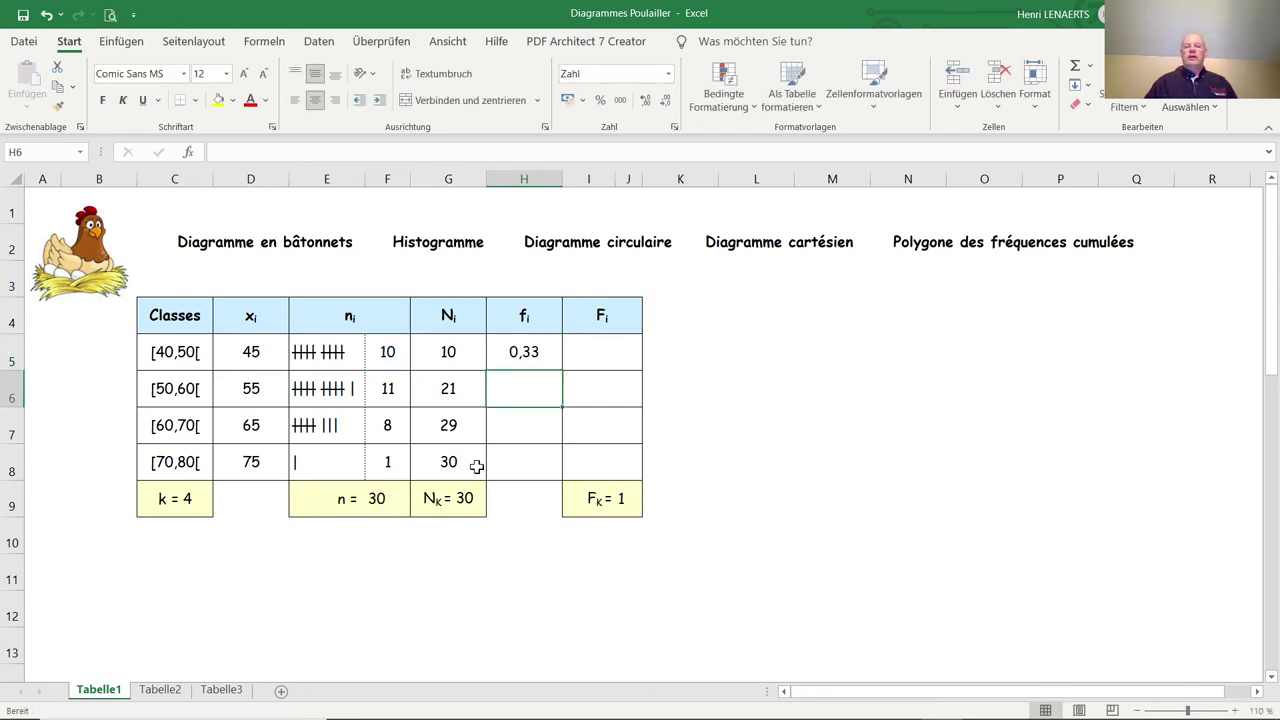
# Fill the formula down to H8, then clear the #DIV/0! errors in H6:H8
pyautogui.click(512, 355)
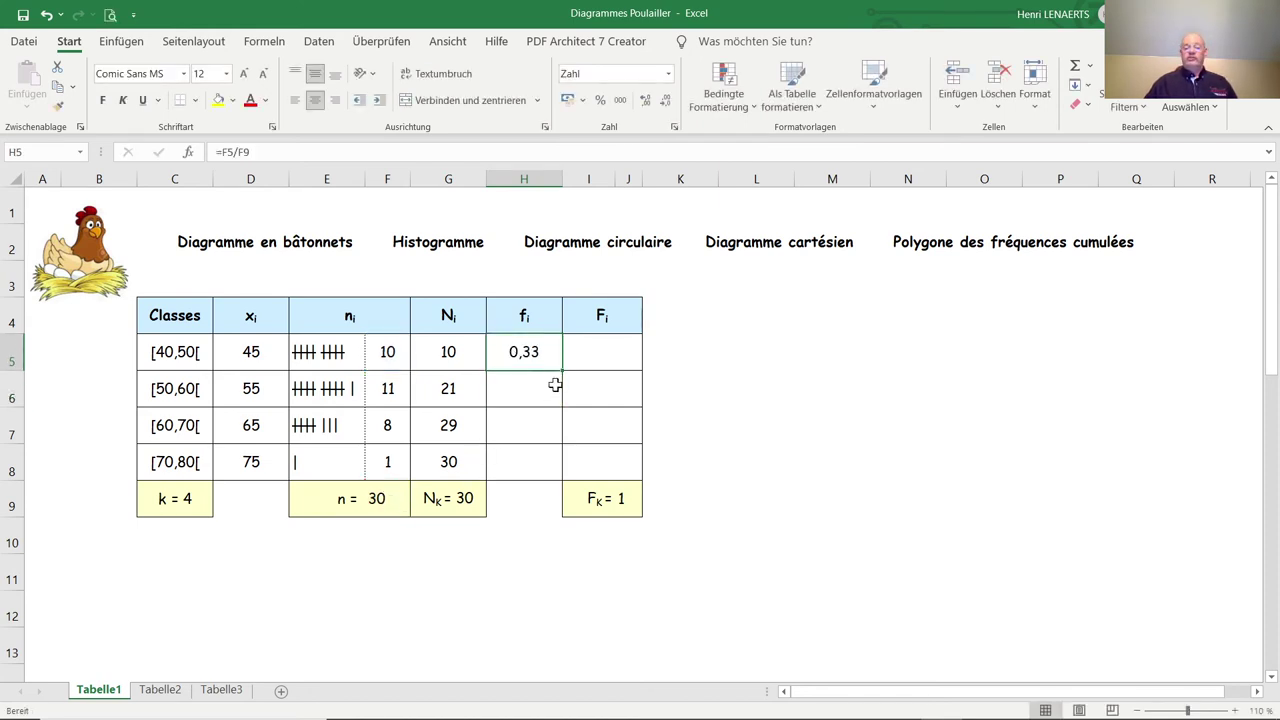
pyautogui.moveTo(563, 370); pyautogui.dragTo(557, 473)
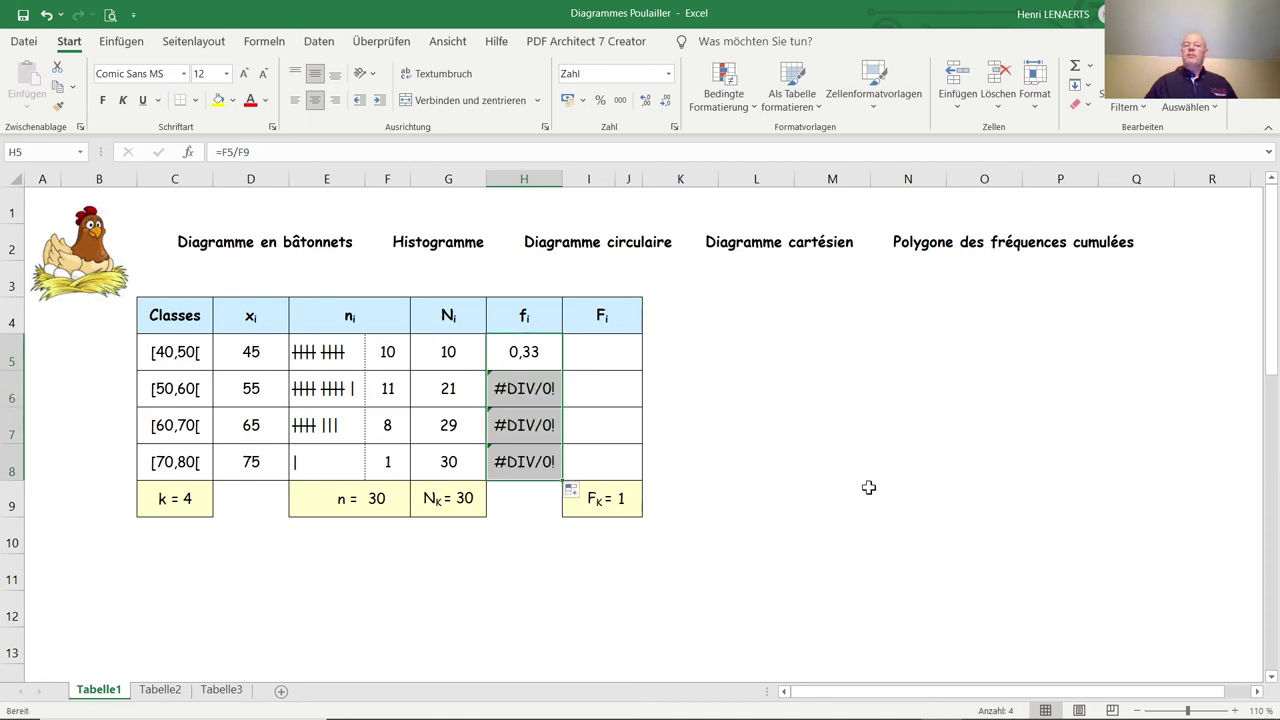
pyautogui.click(866, 420)
pyautogui.moveTo(543, 388); pyautogui.dragTo(540, 461)
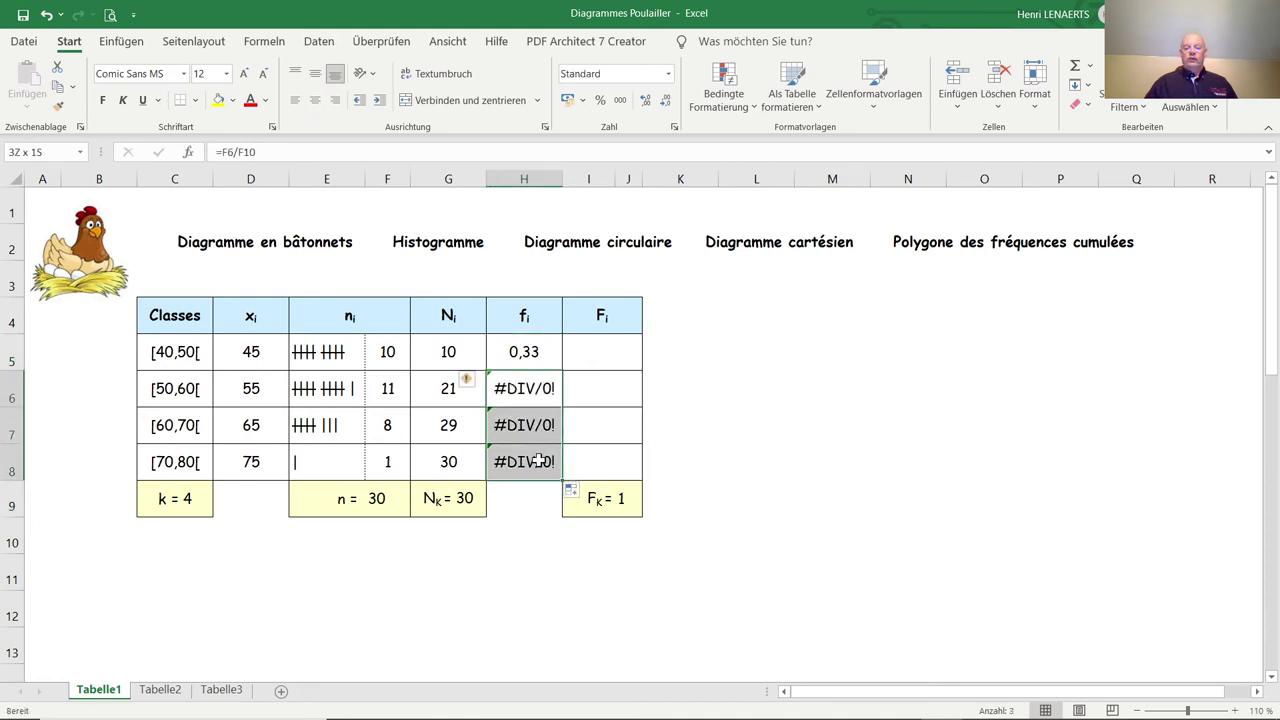
pyautogui.press('Delete')
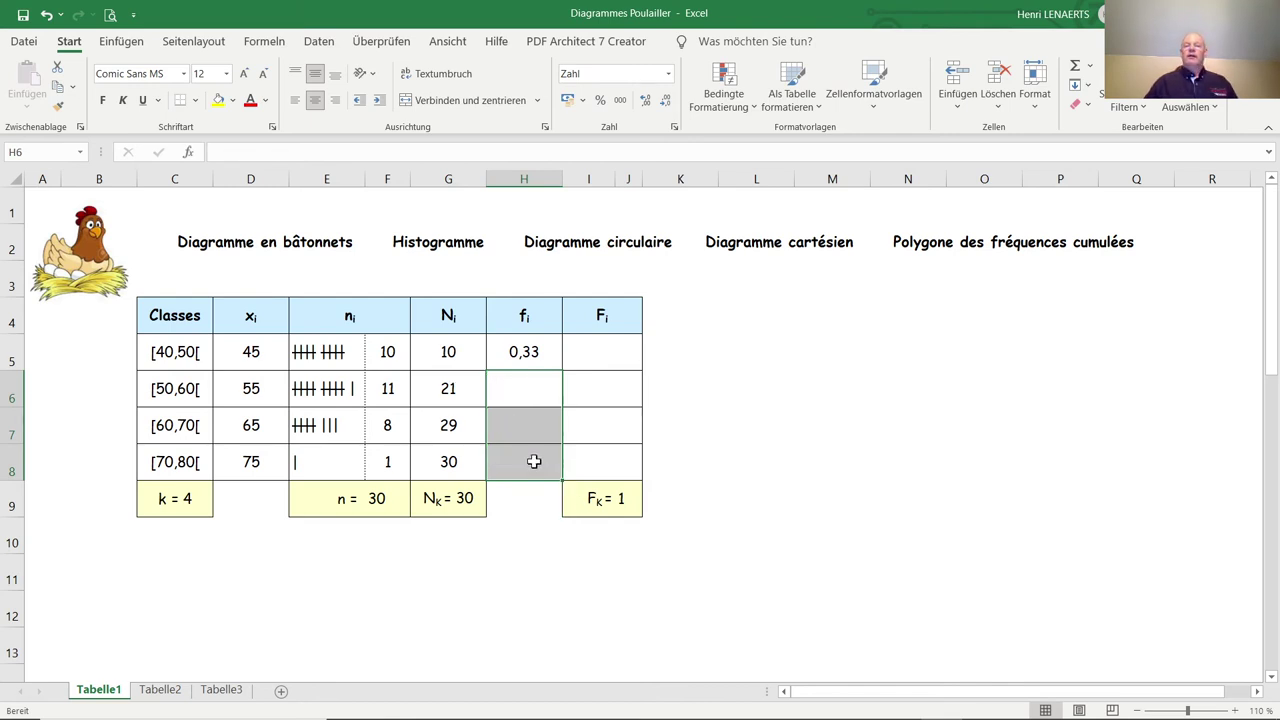
# Change the H5 formula to =F5/$F$9 so the total stays fixed
pyautogui.click(536, 351)
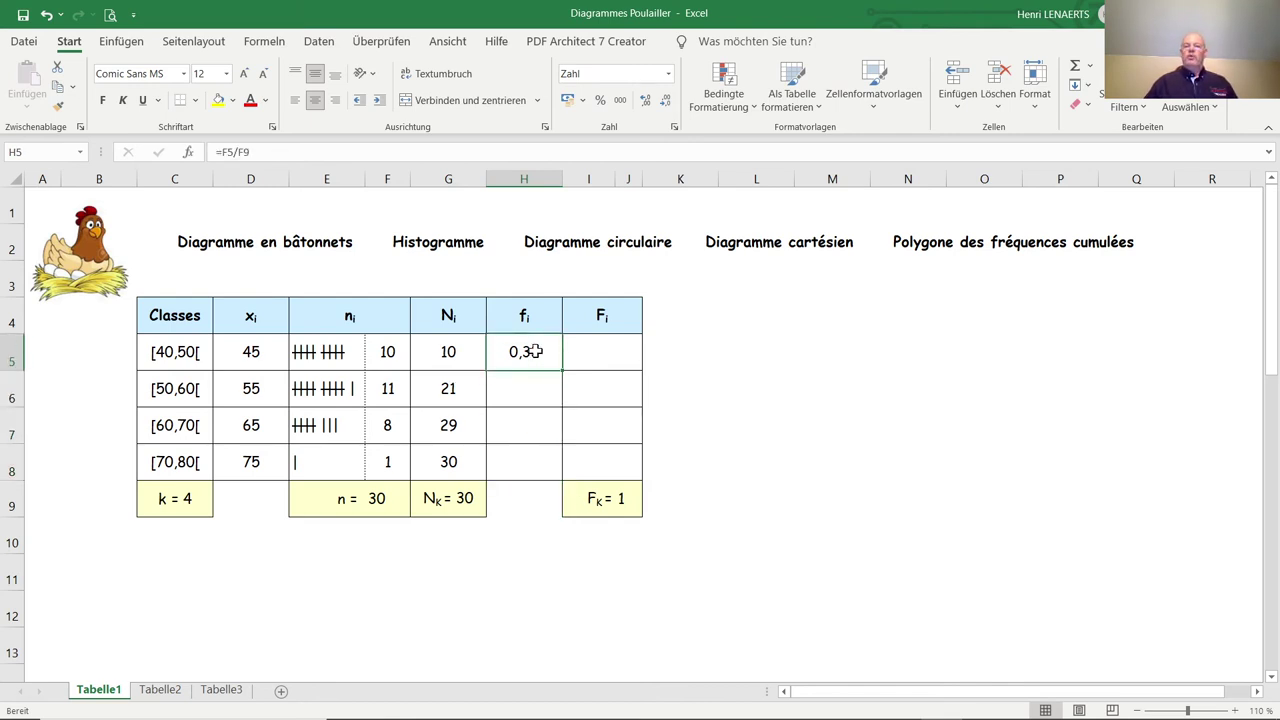
pyautogui.click(238, 152)
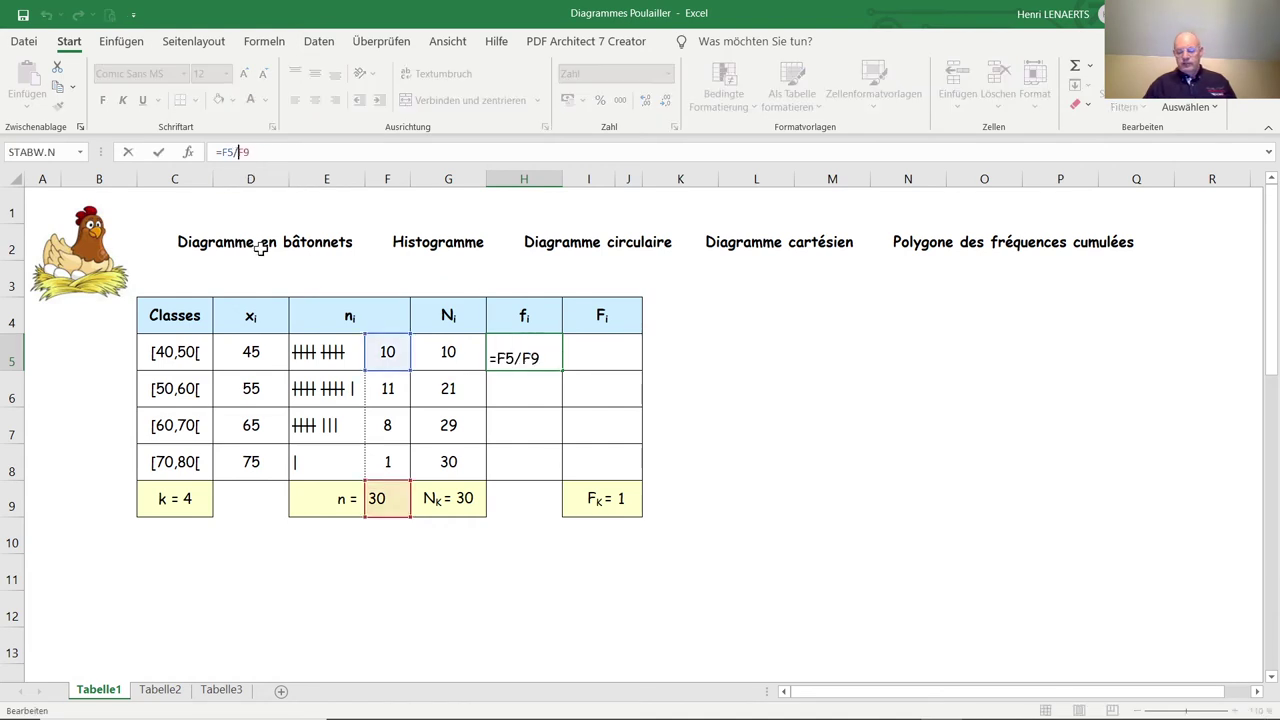
pyautogui.write('$')
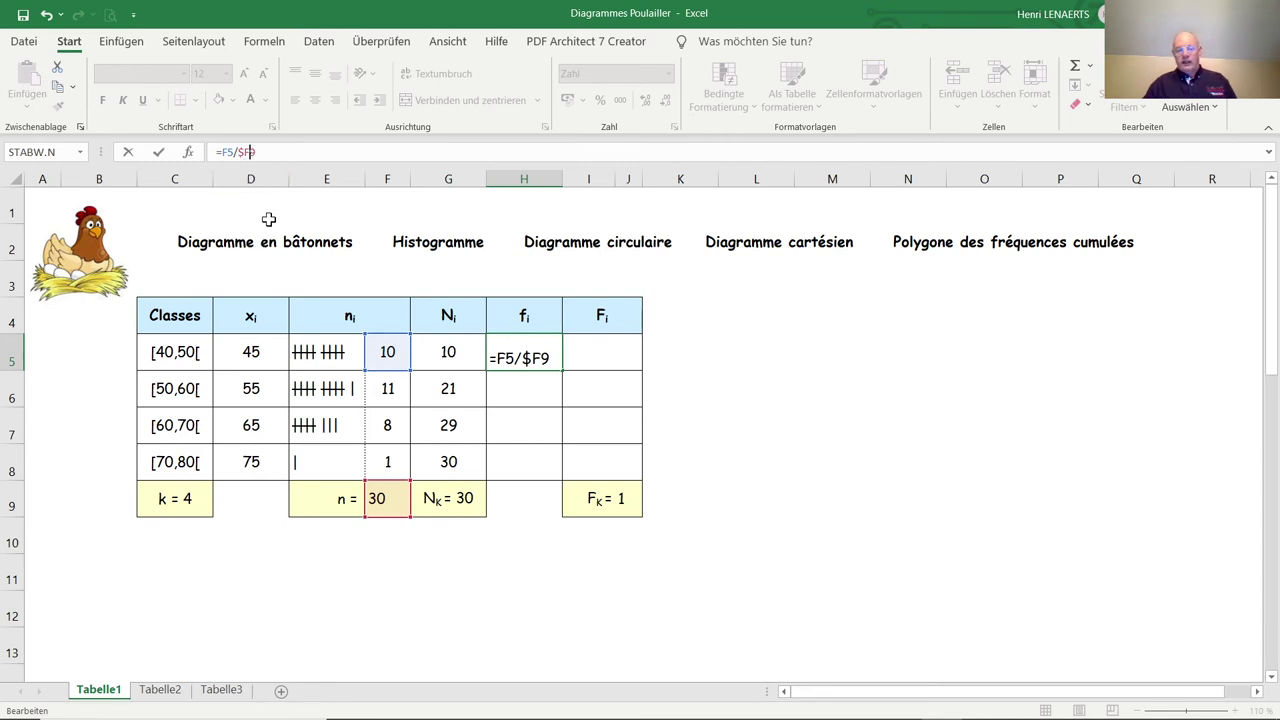
pyautogui.write('$')
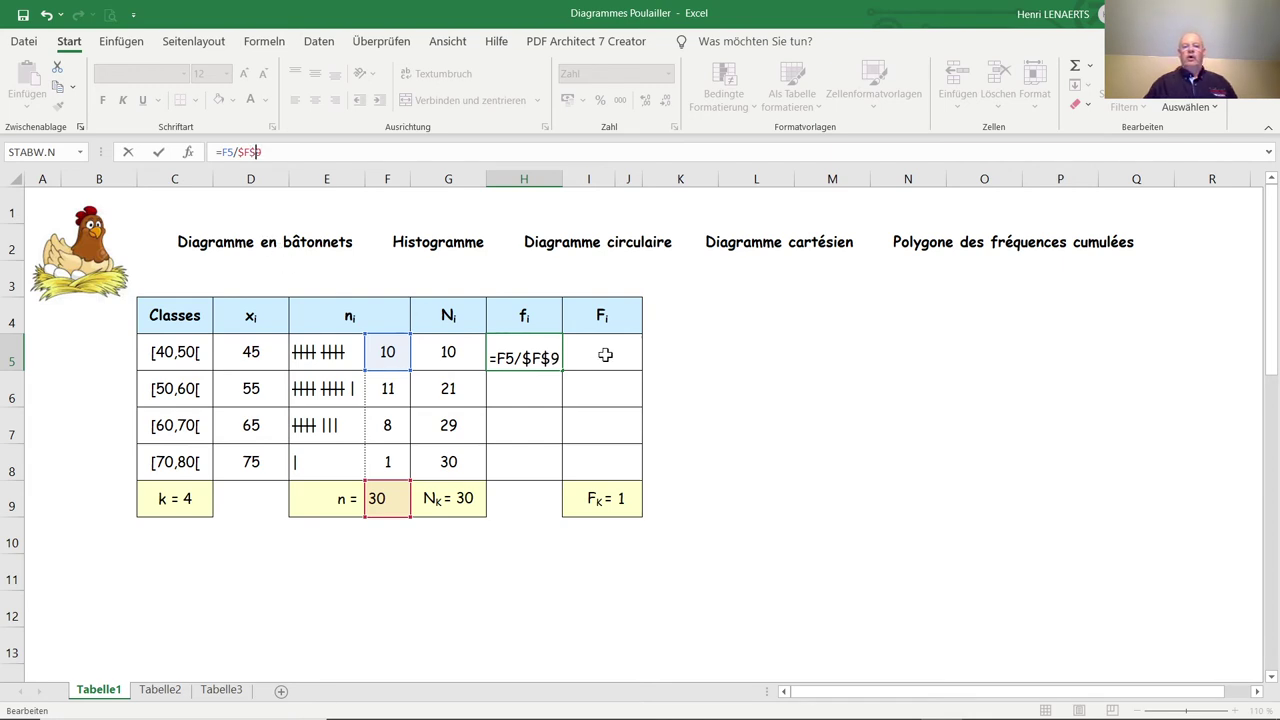
pyautogui.press('Return')
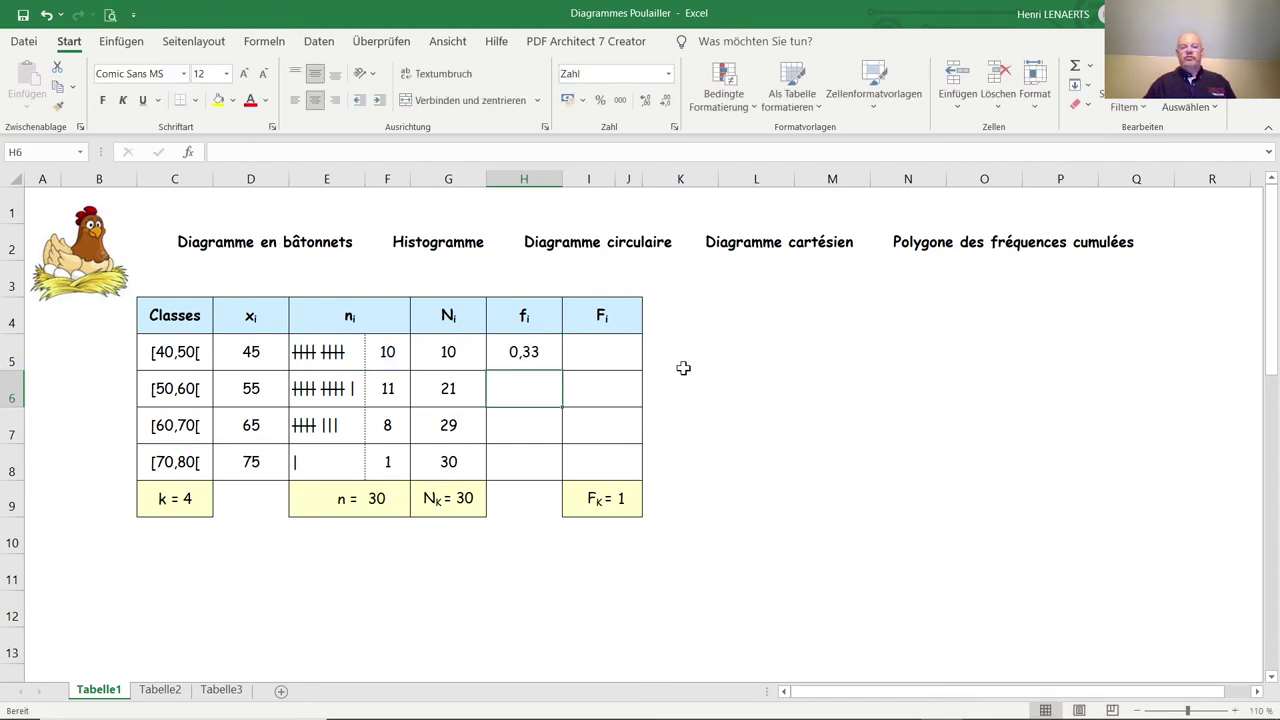
# Copy =F5/$F$9 down to H8, giving 0,33, 0,37, 0,27 and 0,03
pyautogui.click(545, 358)
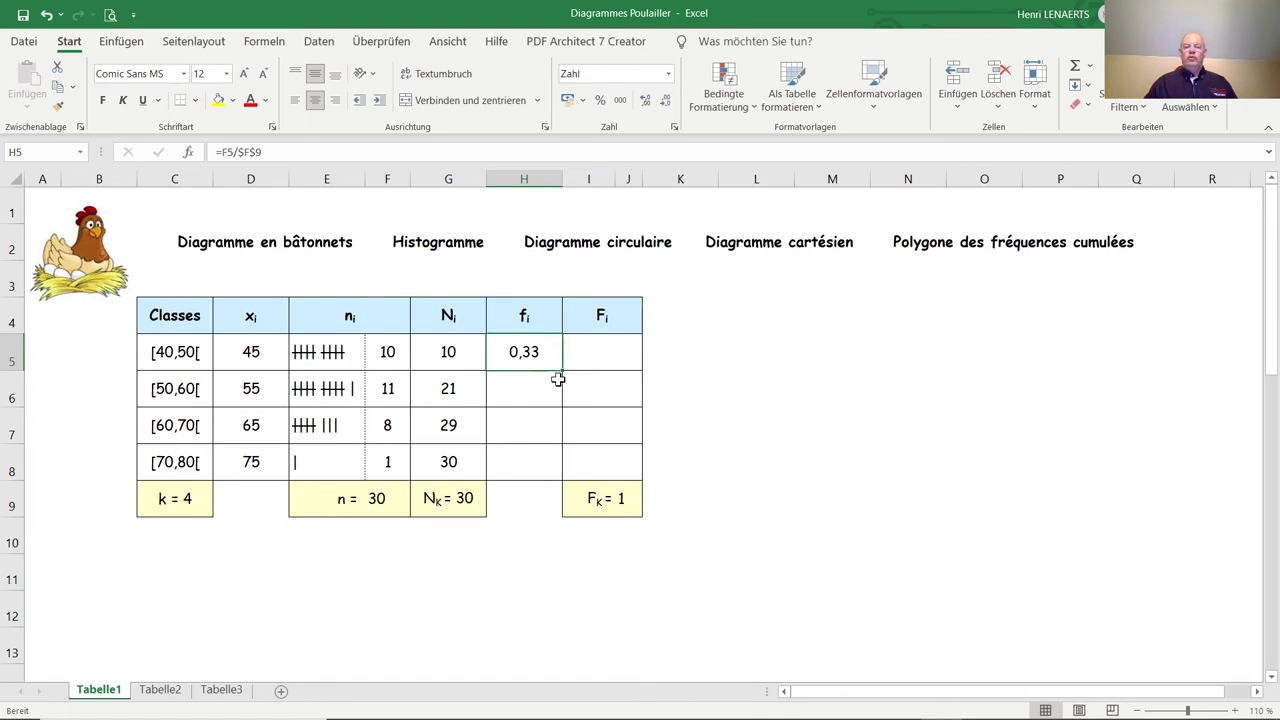
pyautogui.moveTo(563, 367); pyautogui.dragTo(560, 476)
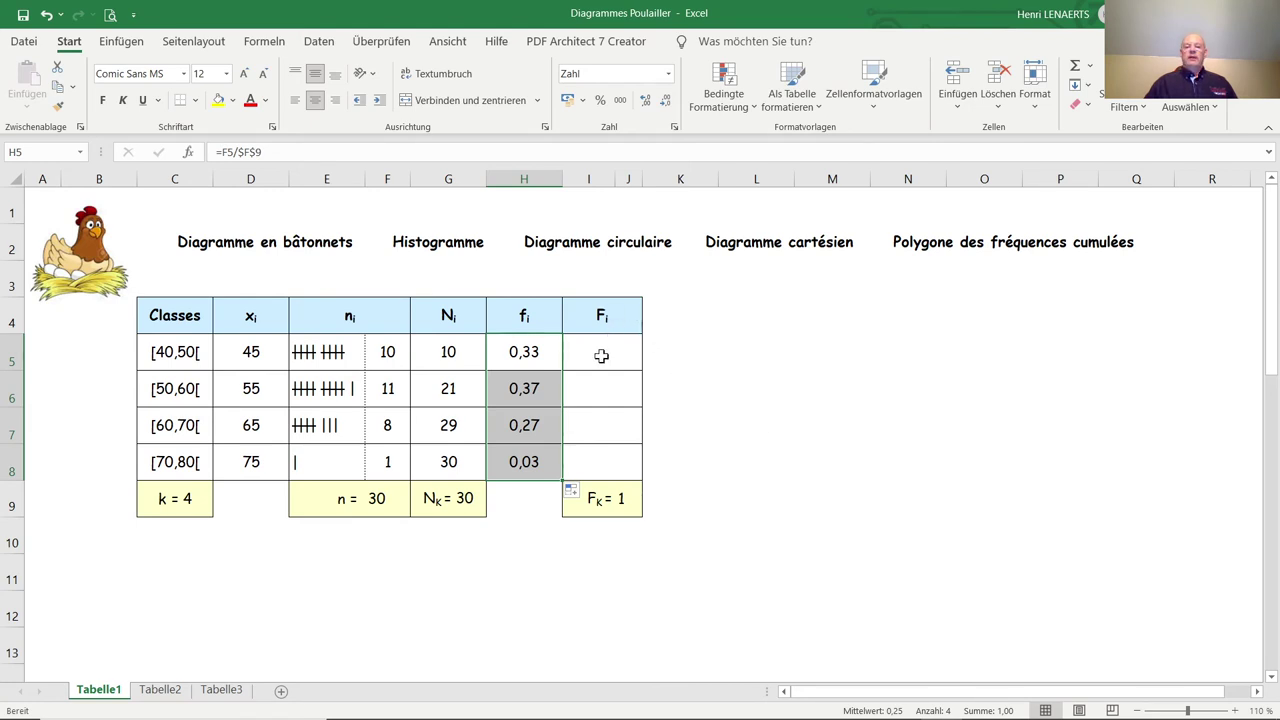
pyautogui.click(601, 356)
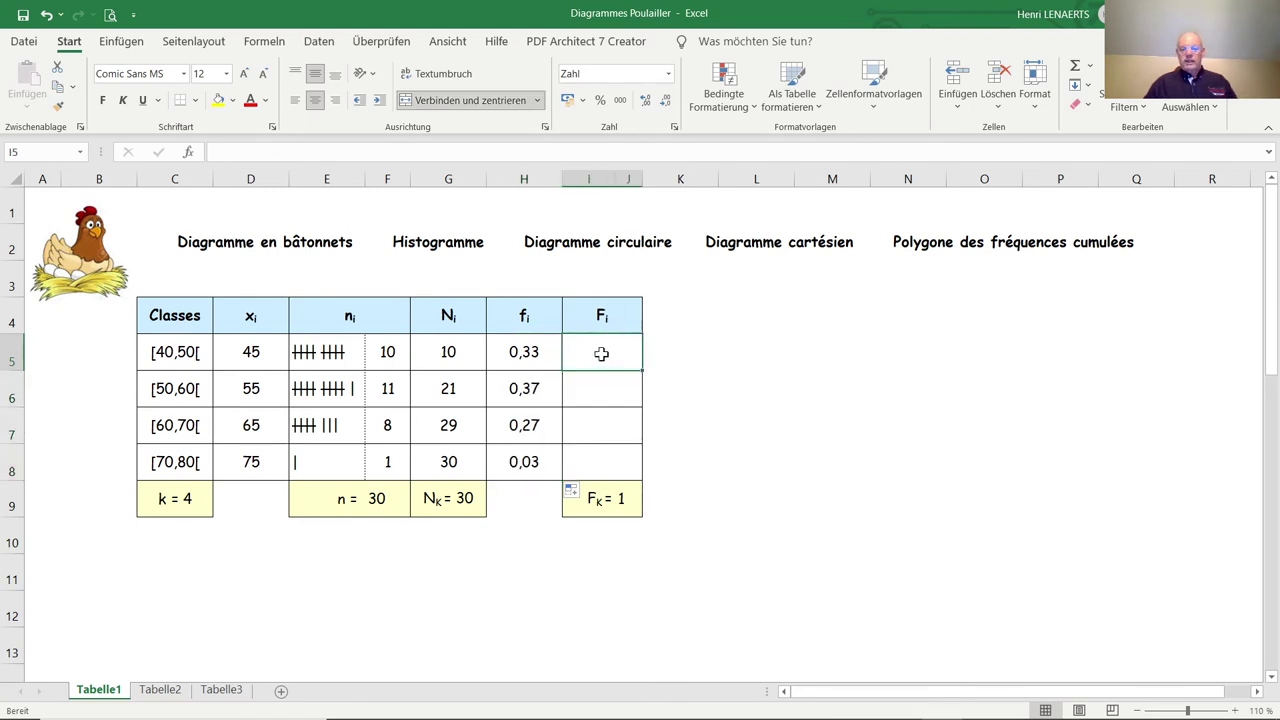
# Set the first cumulative relative frequency in I5 equal to the first relative frequency, 0,33
pyautogui.write('=')
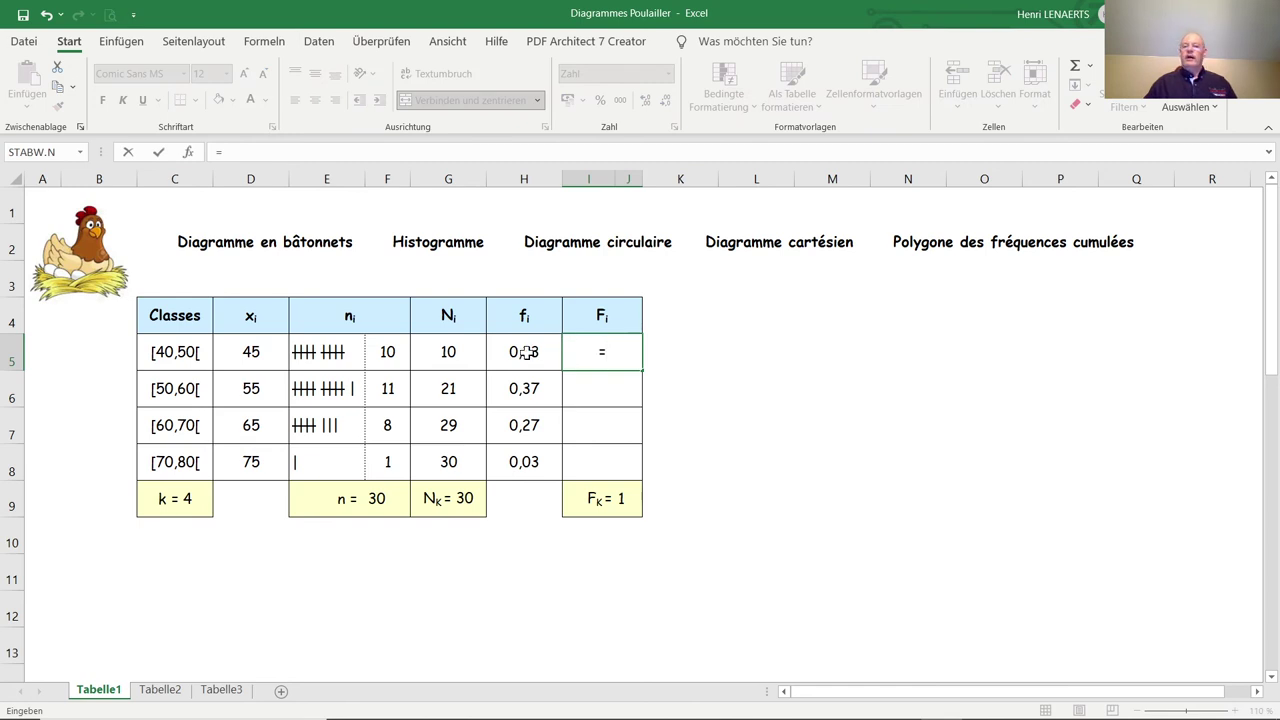
pyautogui.click(527, 352)
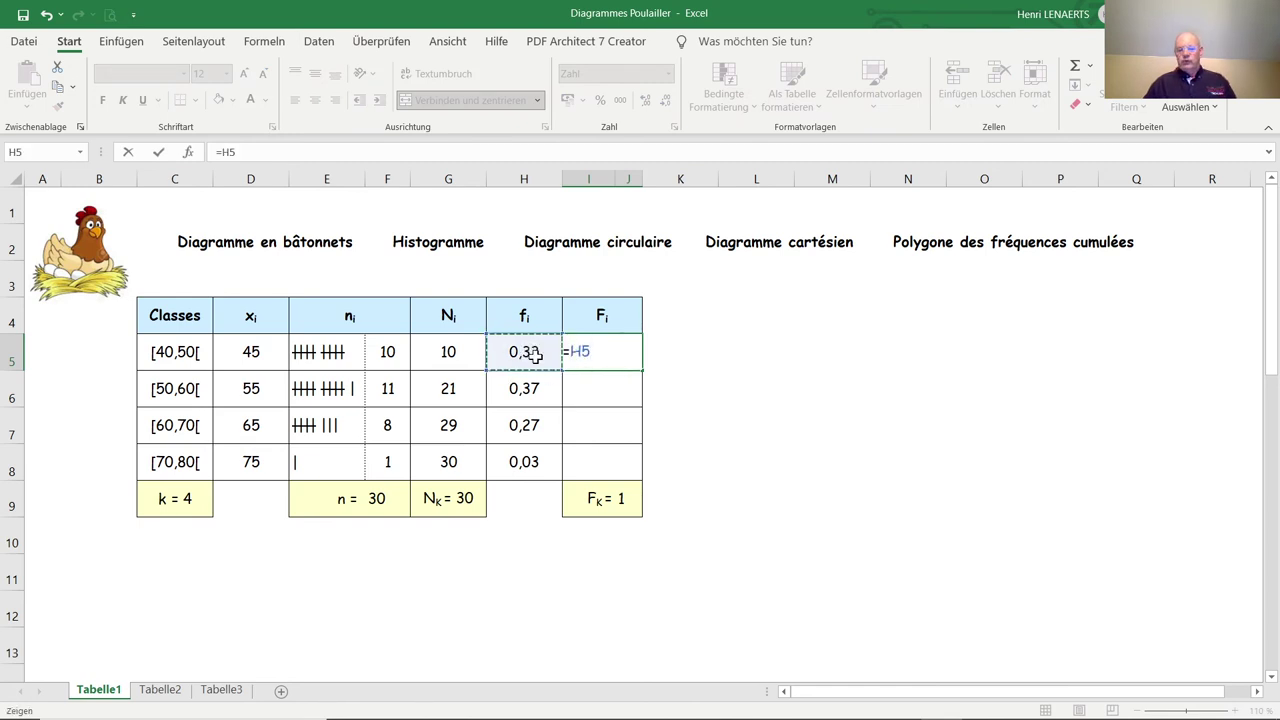
pyautogui.press('Return')
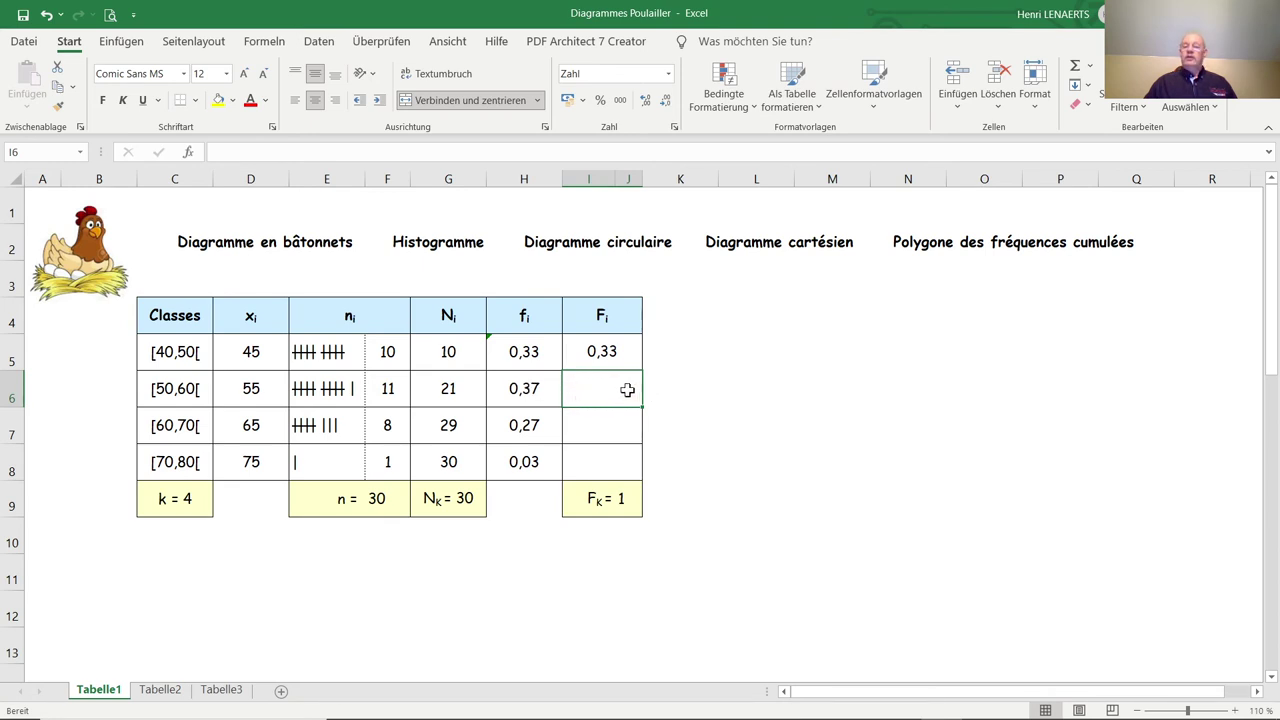
# Enter =I5+H6 in I6 and fill it down to I8, giving 0,70, 0,97 and 1,00
pyautogui.write('=')
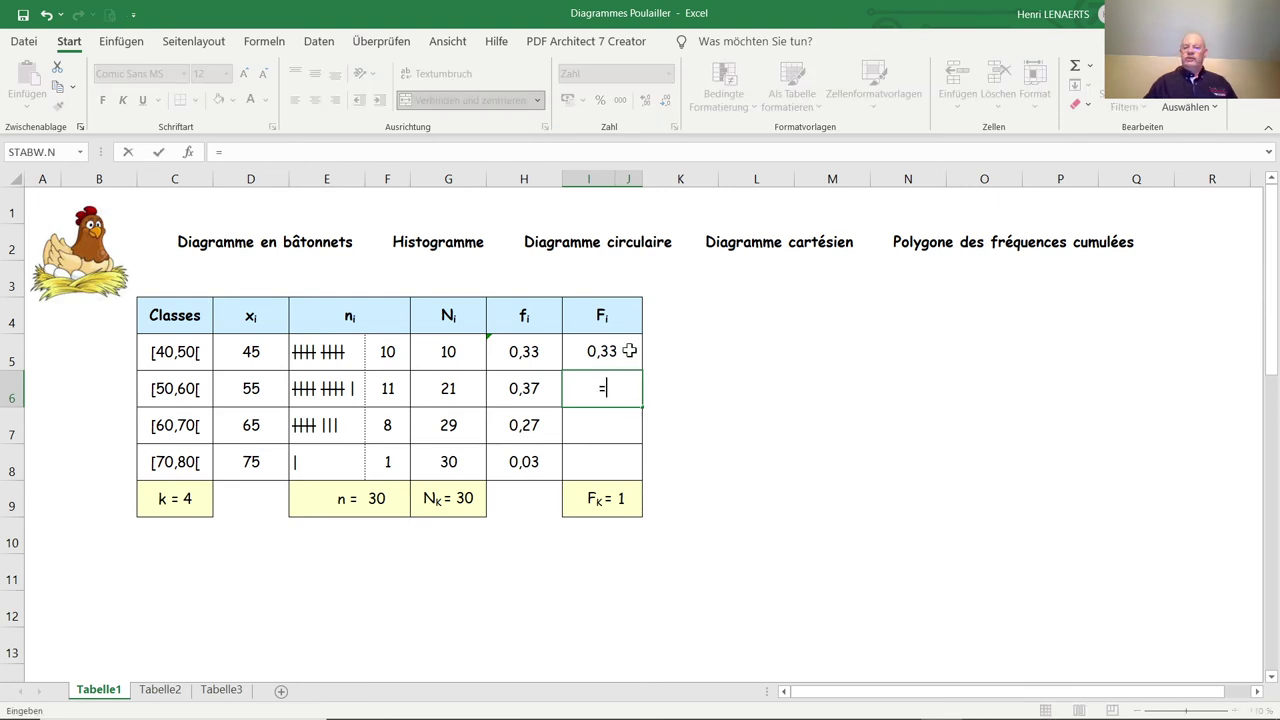
pyautogui.click(626, 351)
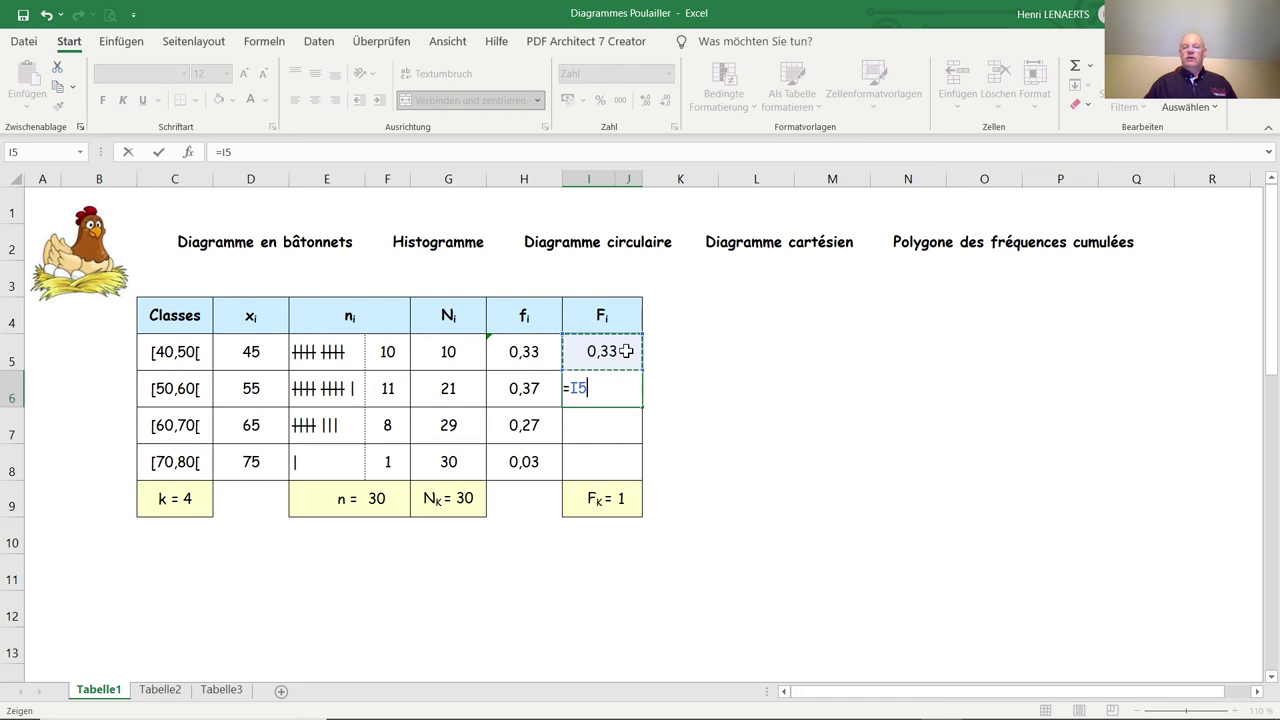
pyautogui.write('+')
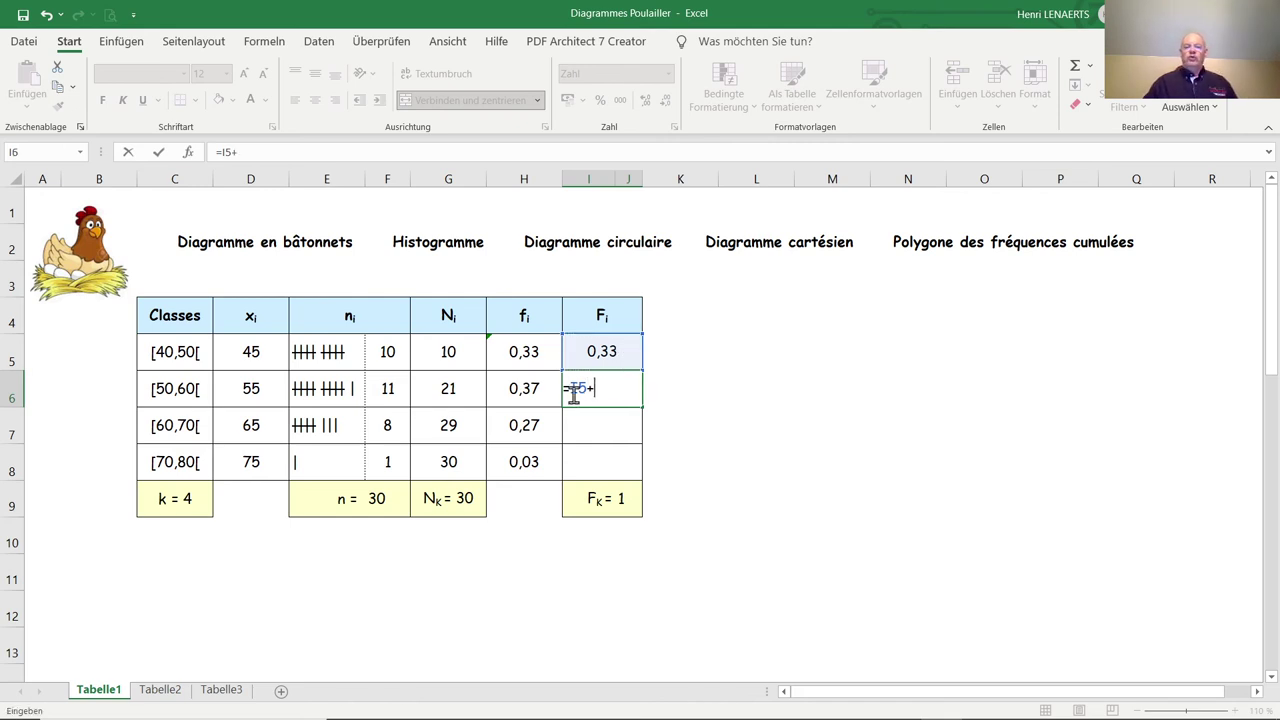
pyautogui.click(499, 389)
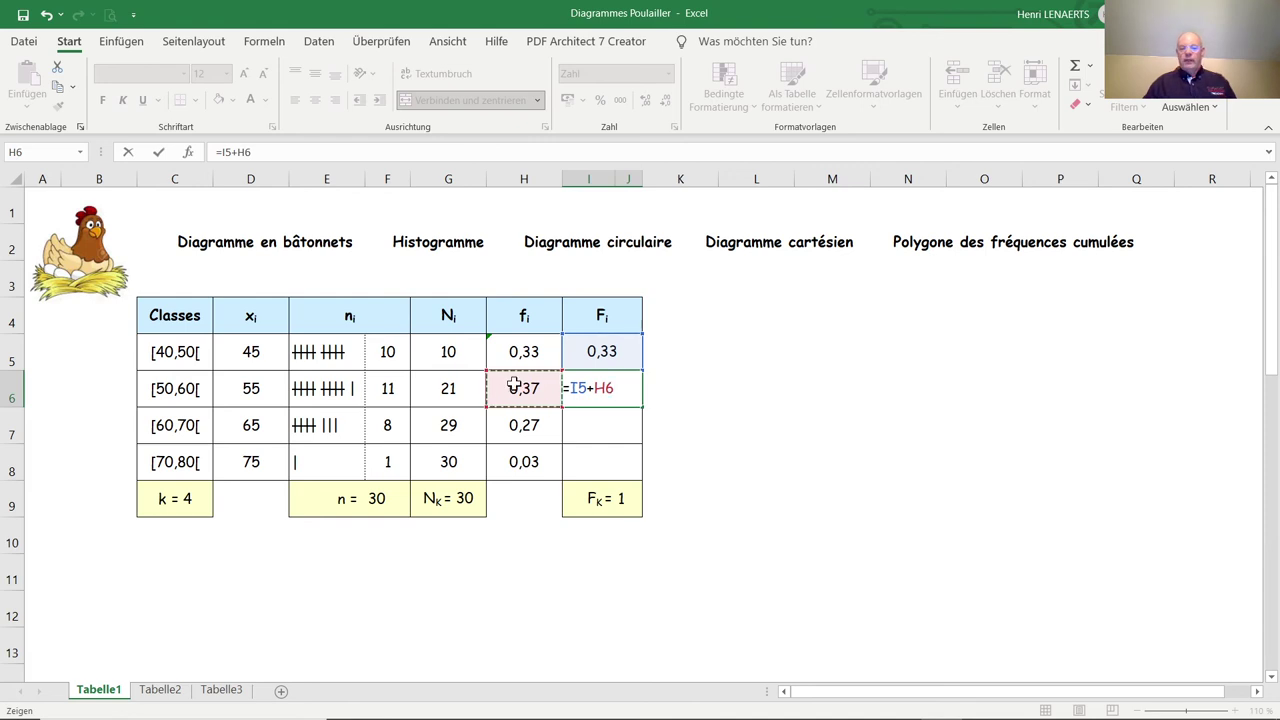
pyautogui.hotkey('ctrl', 'Return')
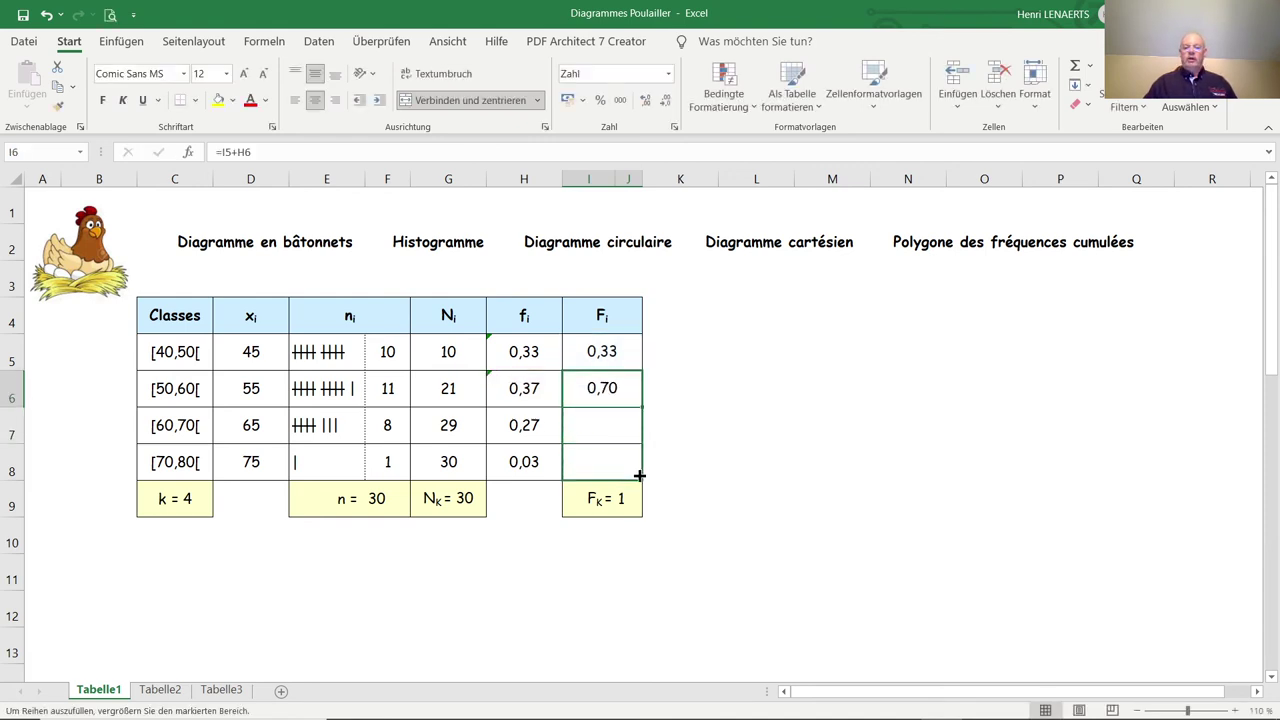
pyautogui.moveTo(645, 409); pyautogui.dragTo(643, 478)
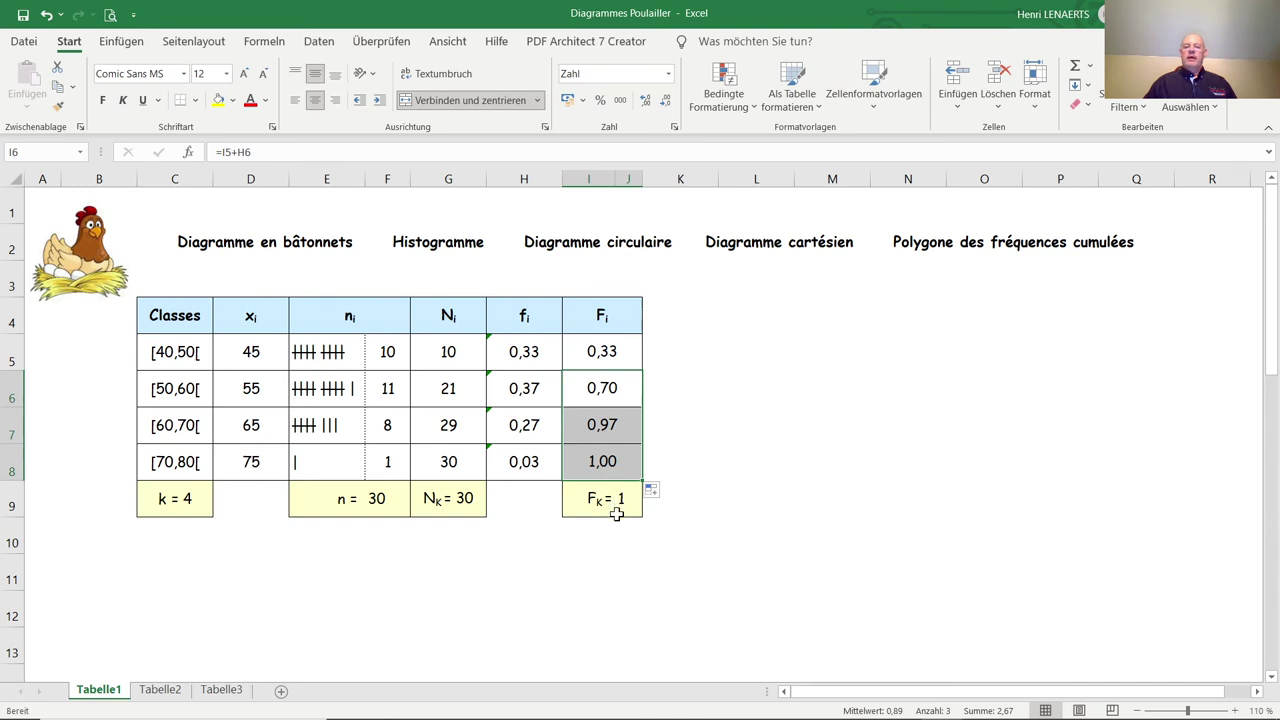
pyautogui.click(714, 310)
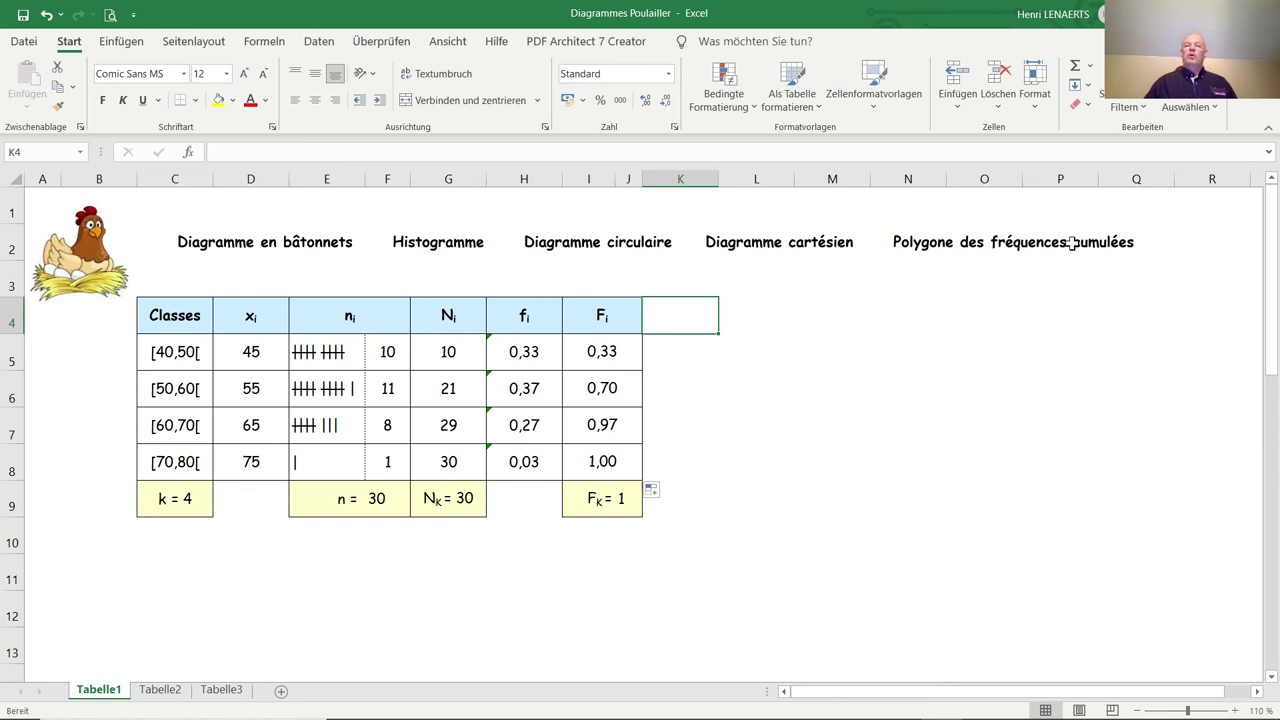
pyautogui.moveTo(251, 351); pyautogui.dragTo(253, 461)
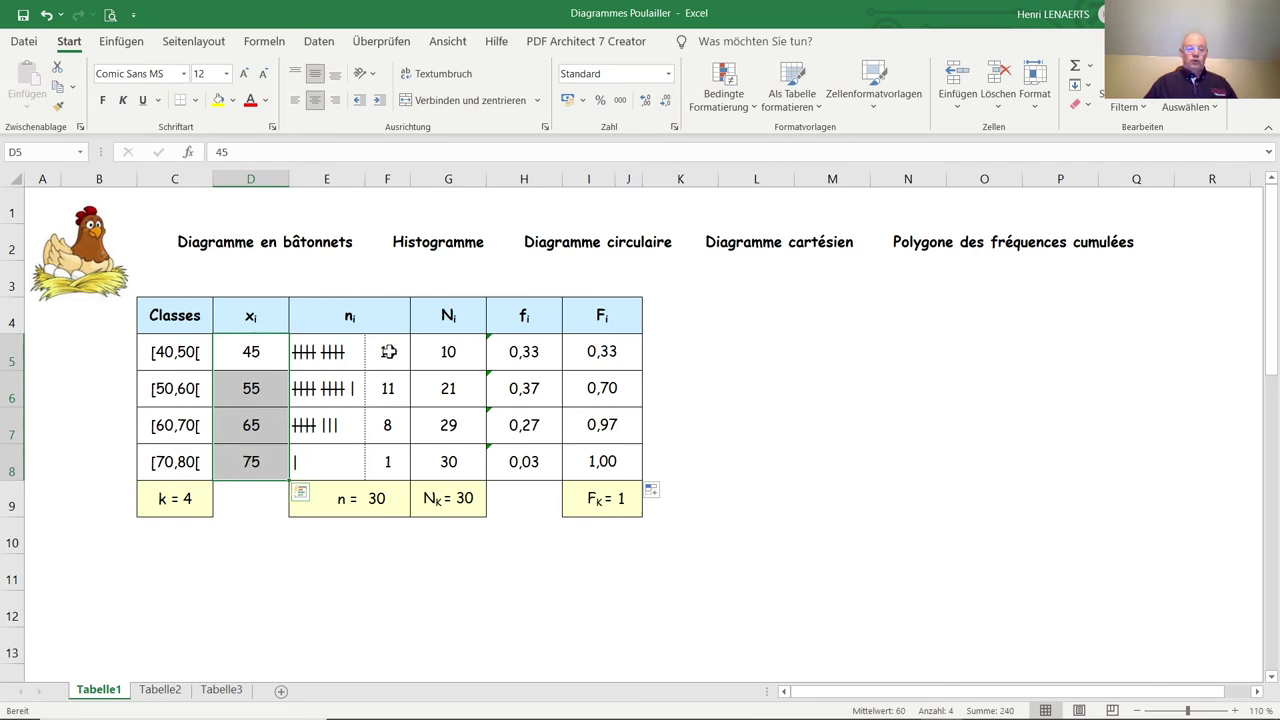
pyautogui.moveTo(388, 351); pyautogui.dragTo(388, 471)
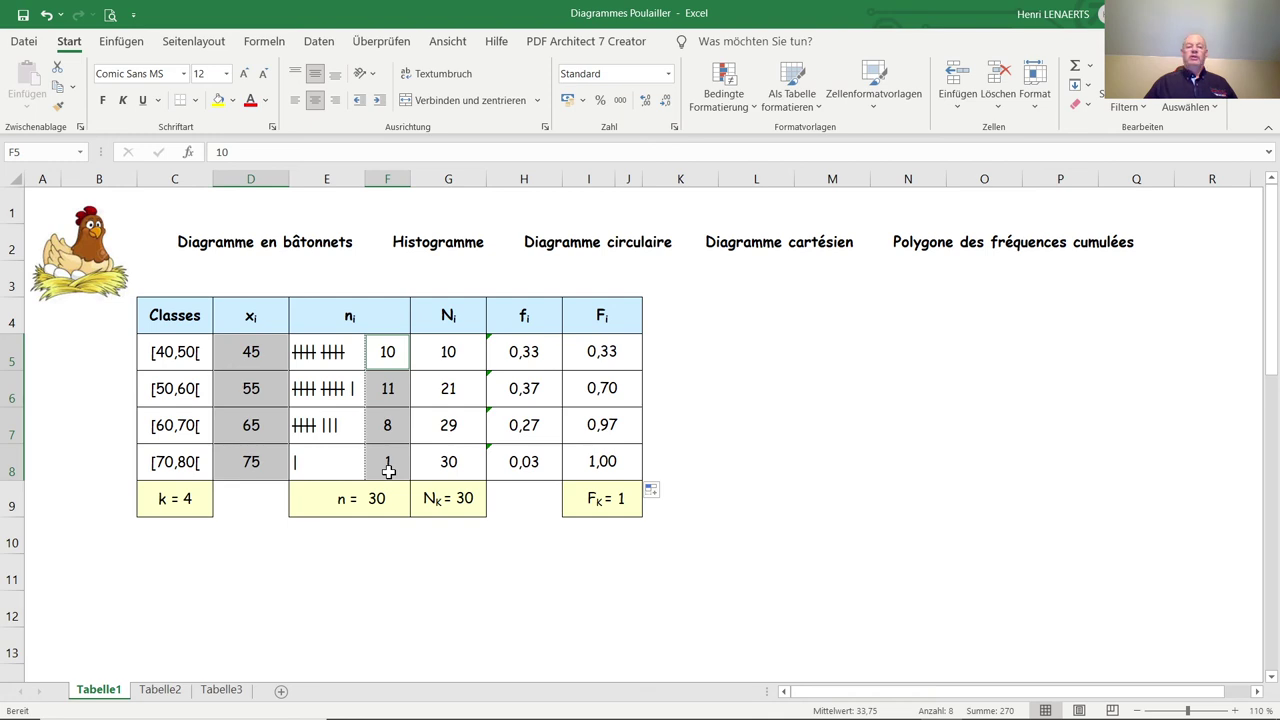
pyautogui.click(122, 41)
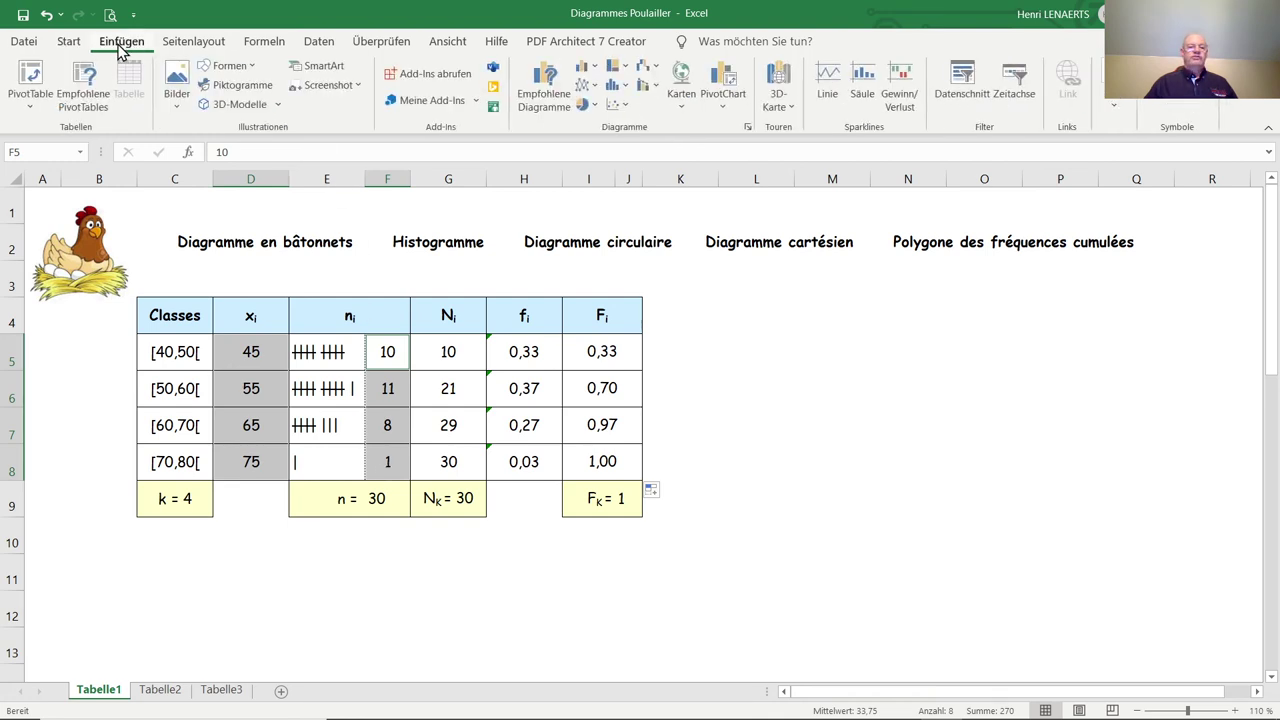
pyautogui.click(580, 68)
pyautogui.click(596, 124)
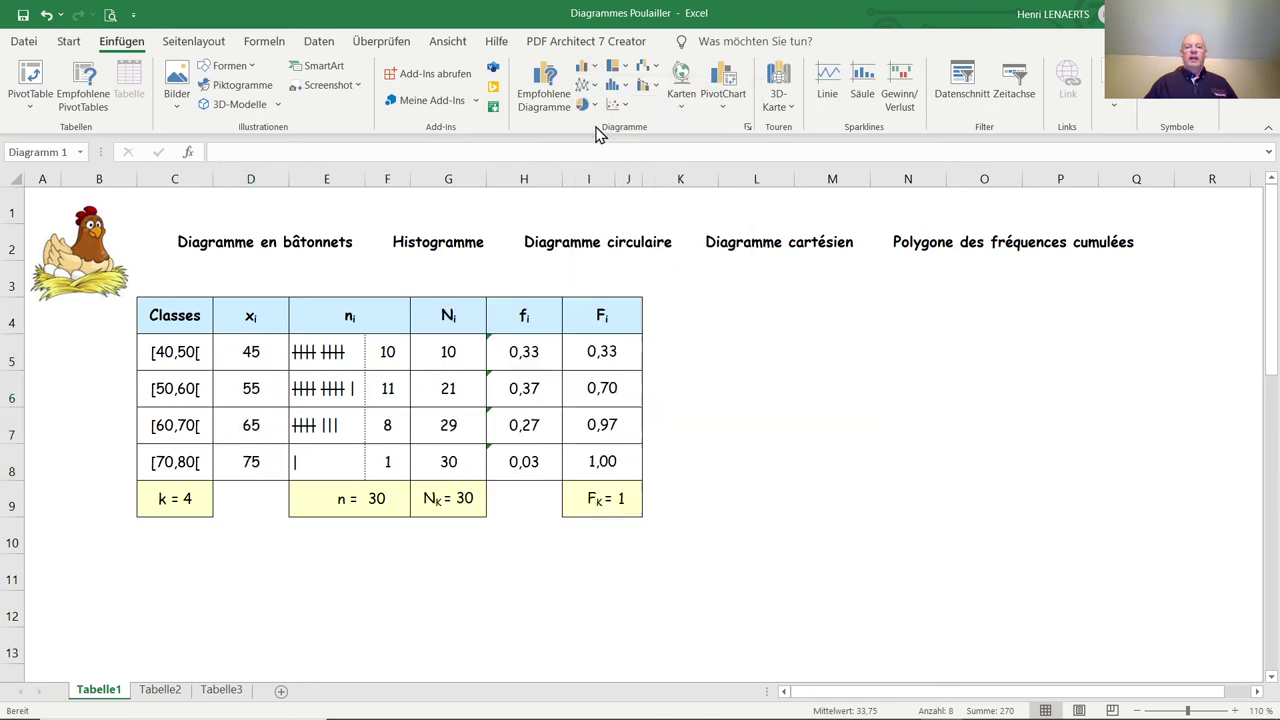
pyautogui.moveTo(746, 300); pyautogui.dragTo(1009, 298)
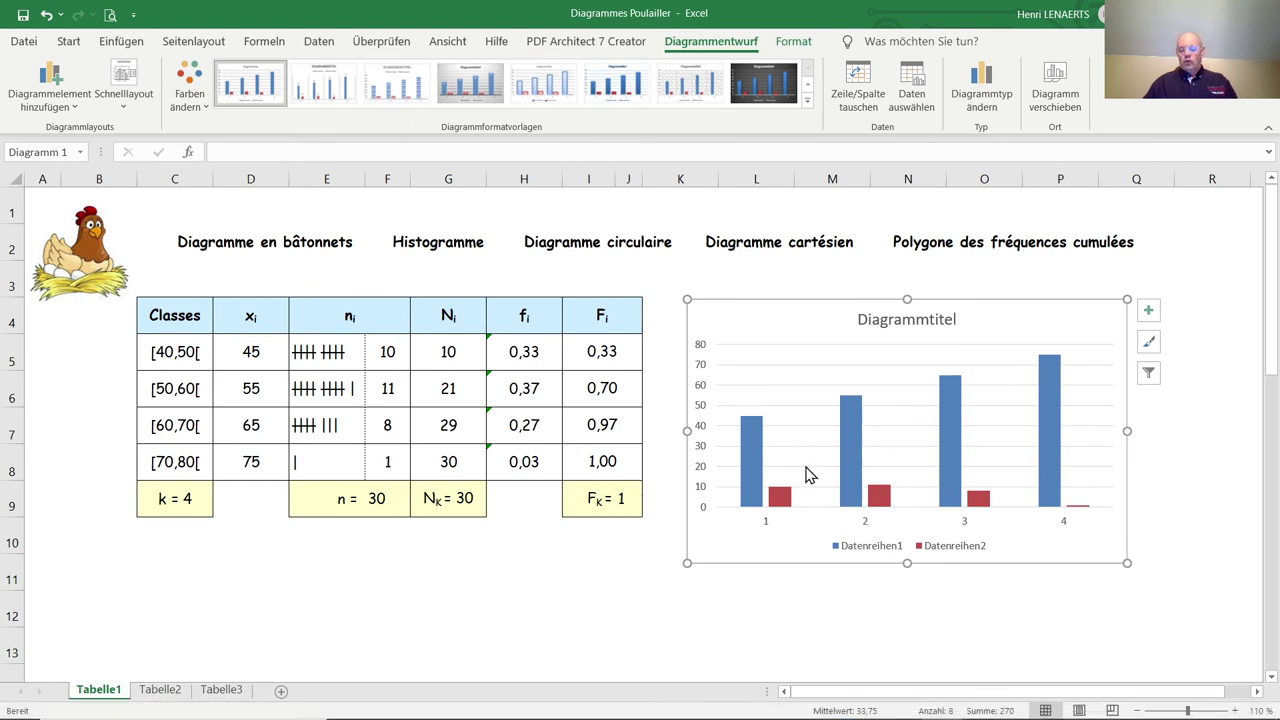
pyautogui.press('Delete')
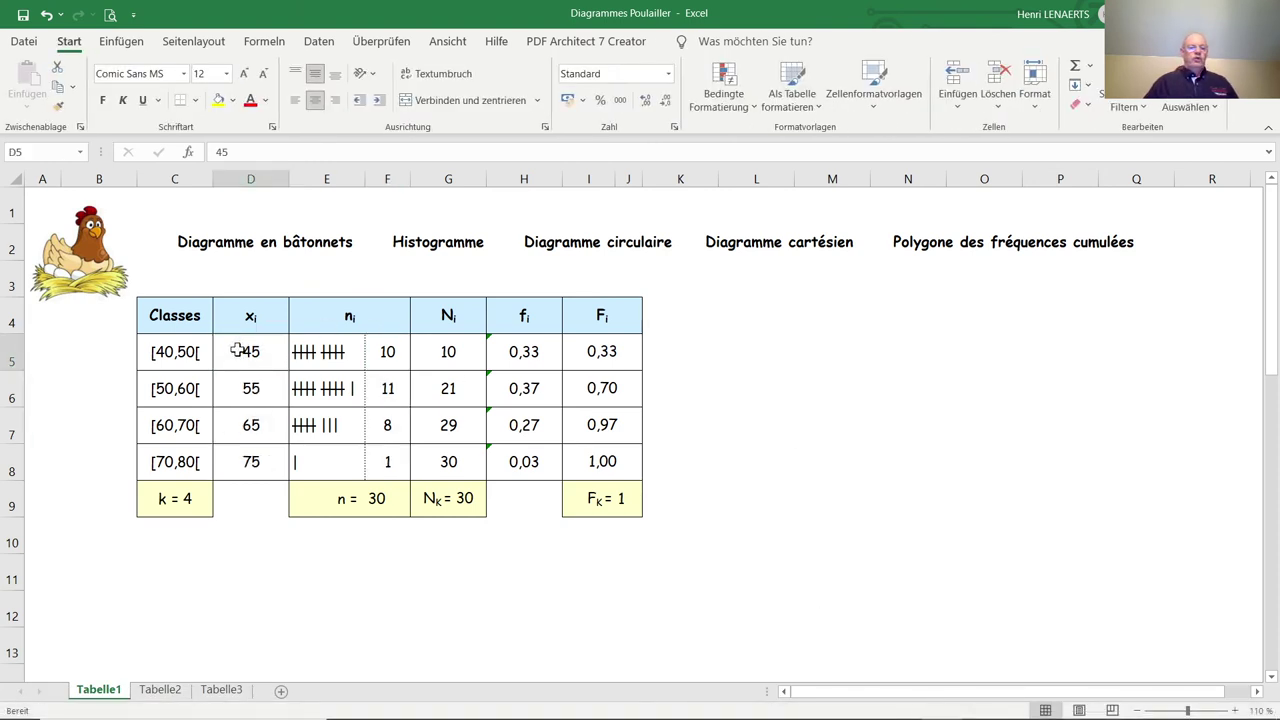
# Prefix the x_i values 45 and 55 in D5 and D6 with an apostrophe to store them as text
pyautogui.click(238, 348)
pyautogui.click(217, 151)
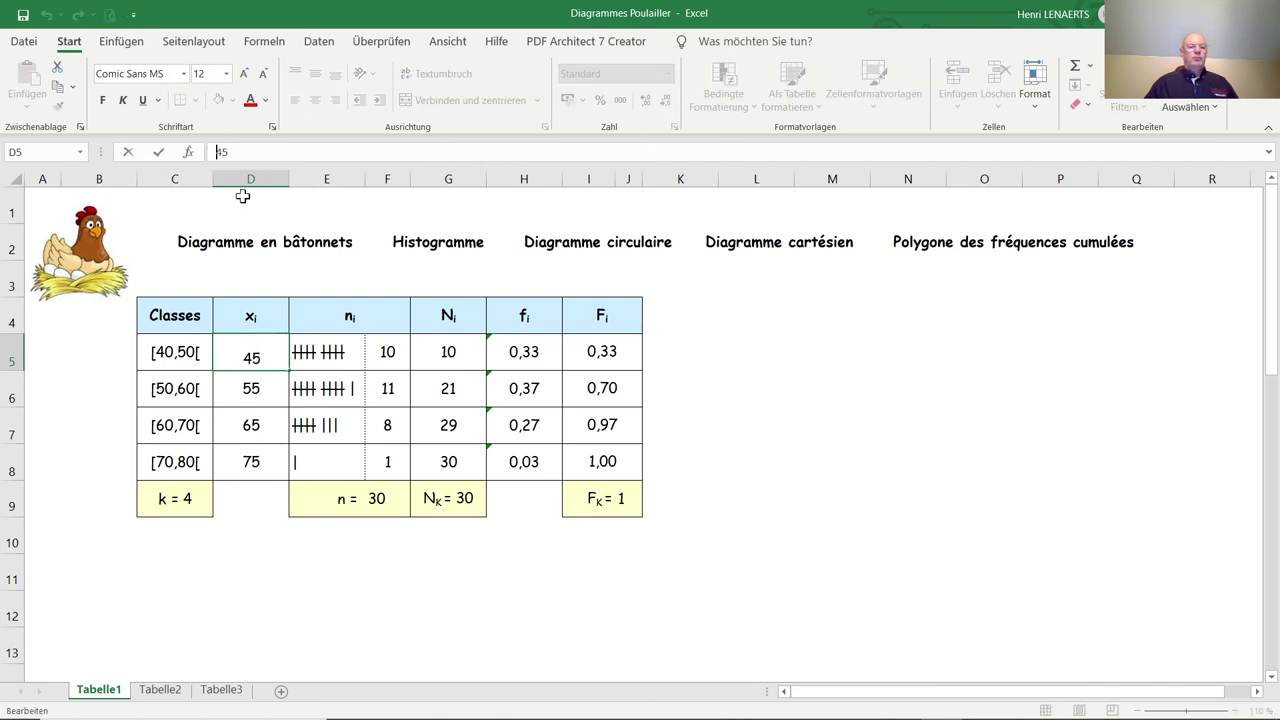
pyautogui.write("'")
pyautogui.press('Return')
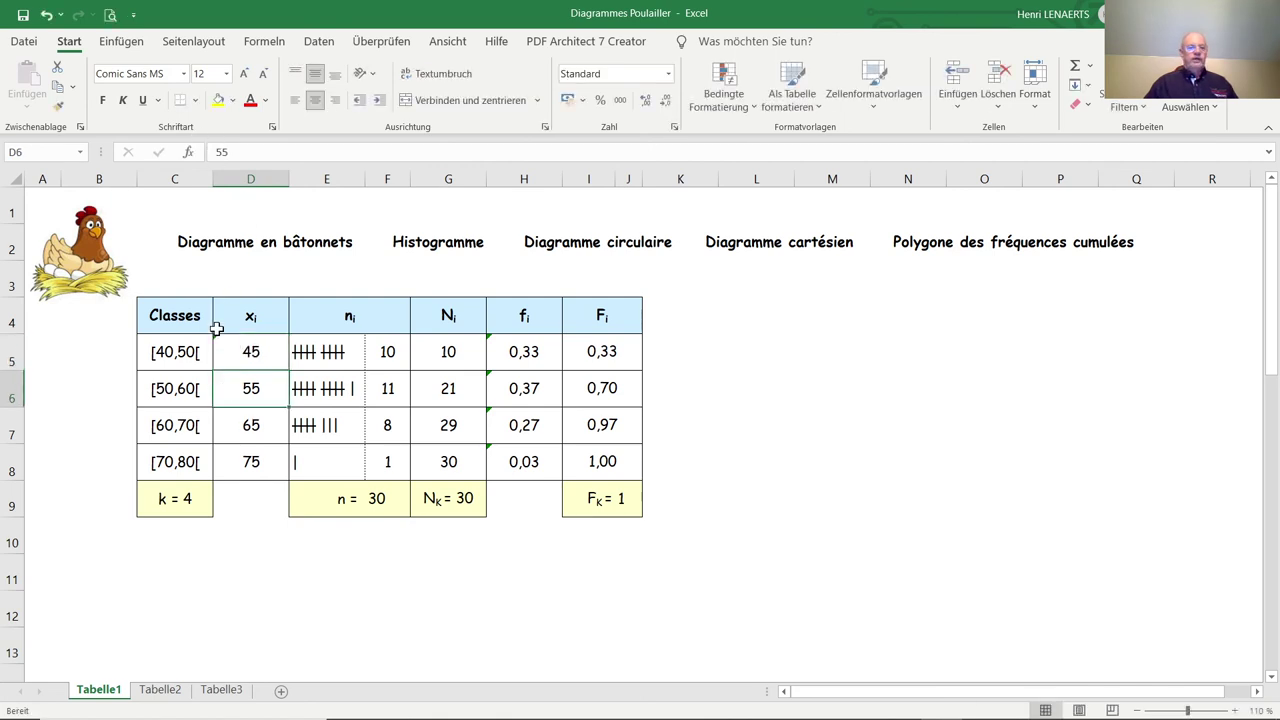
pyautogui.click(217, 151)
pyautogui.write("'")
pyautogui.press('Return')
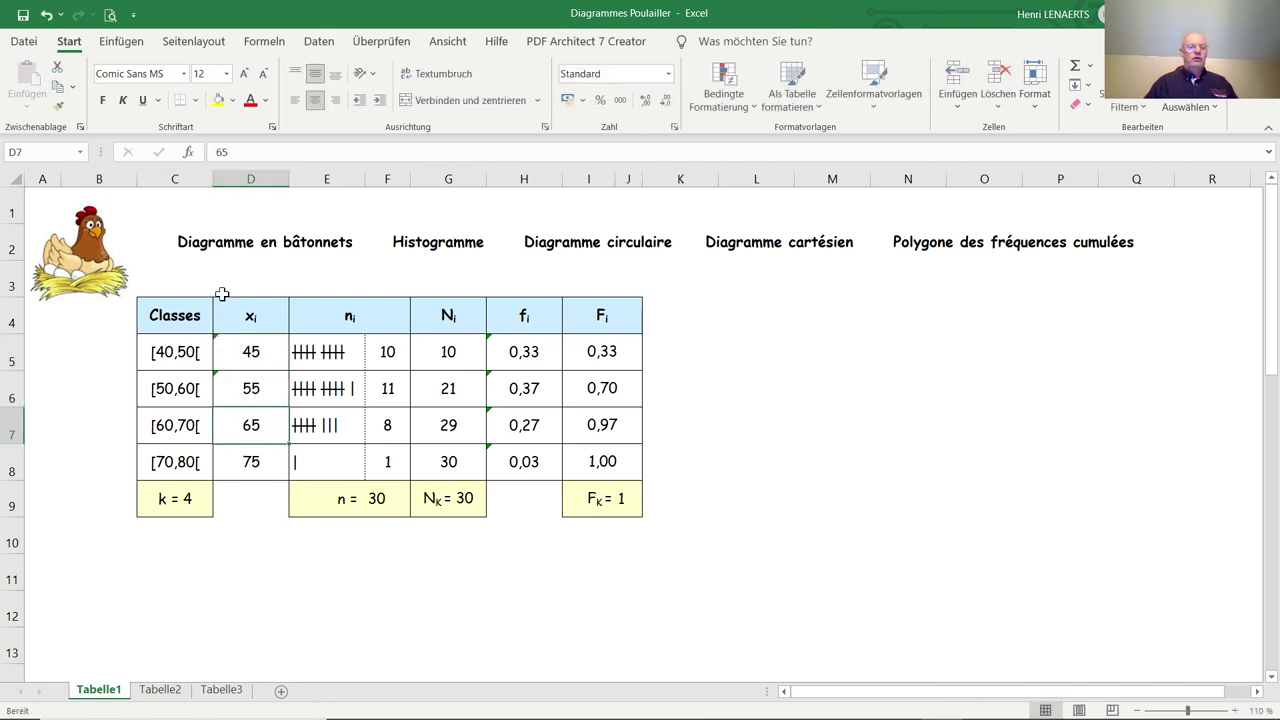
# Store 65 and 75 as text the same way, then select D5:D8 together with counts F5:F8
pyautogui.click(217, 151)
pyautogui.write("'")
pyautogui.press('Return')
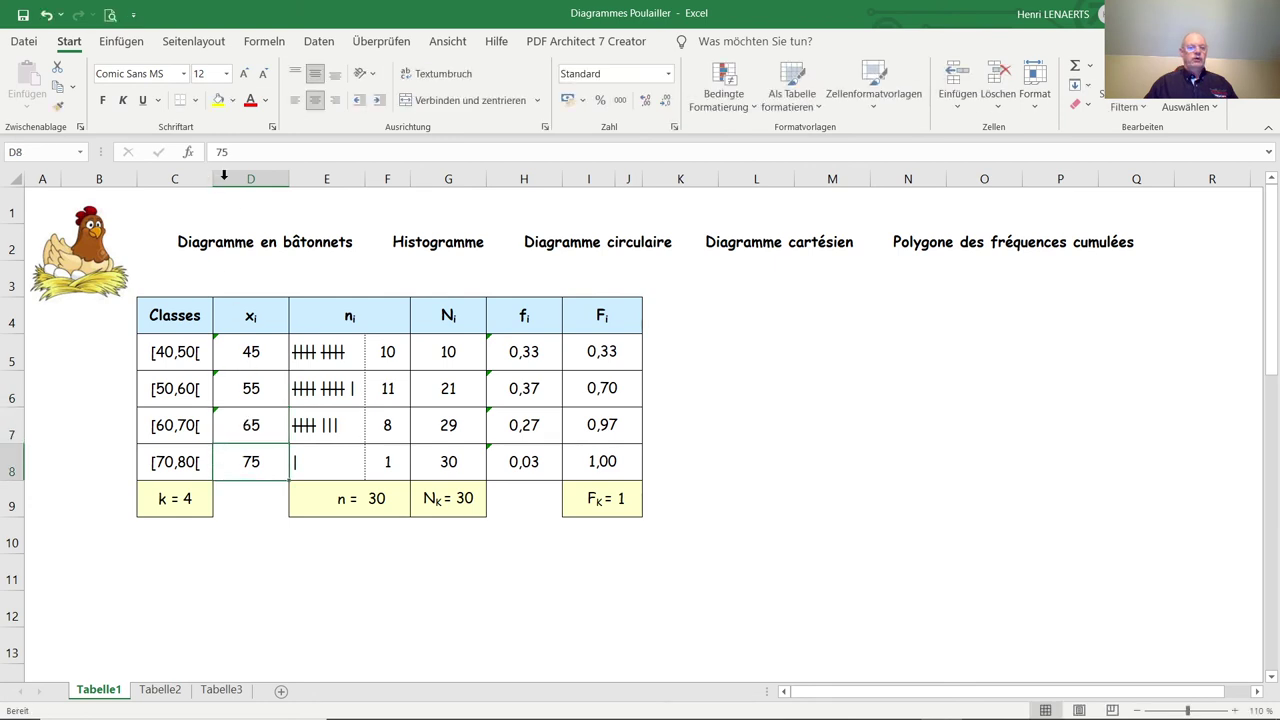
pyautogui.click(211, 151)
pyautogui.write("'")
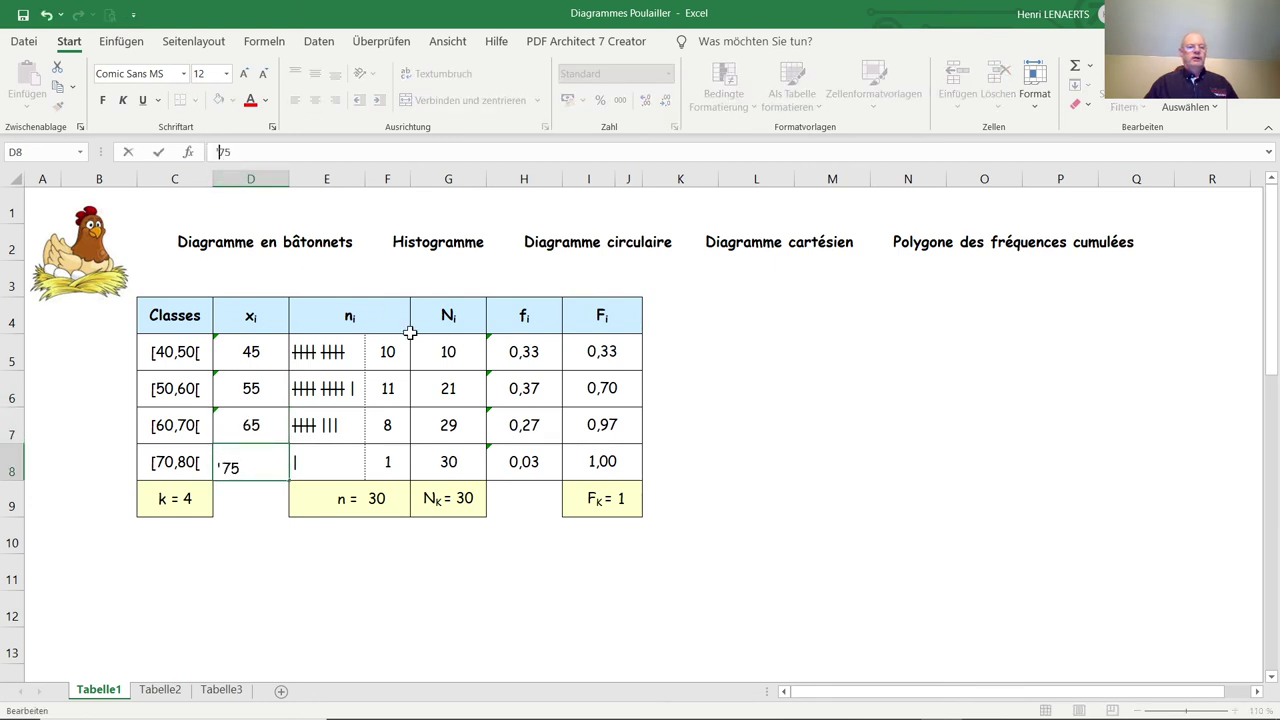
pyautogui.click(760, 376)
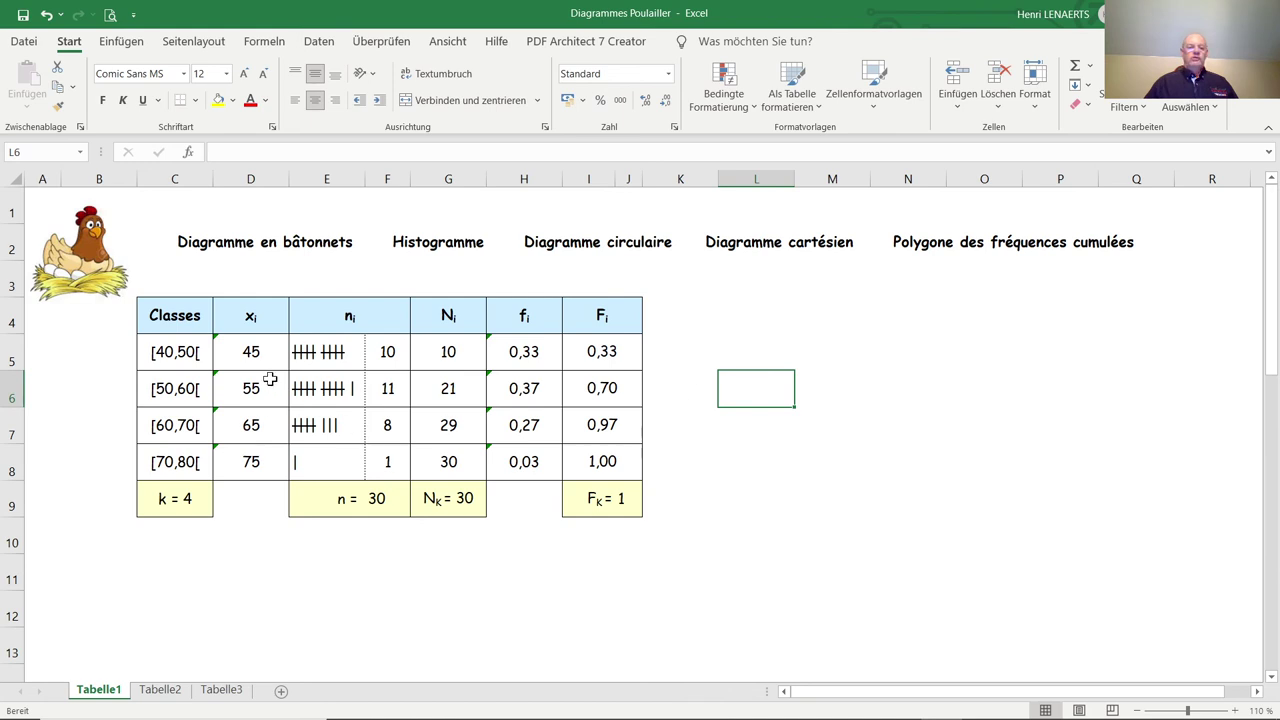
pyautogui.moveTo(257, 347); pyautogui.dragTo(258, 455)
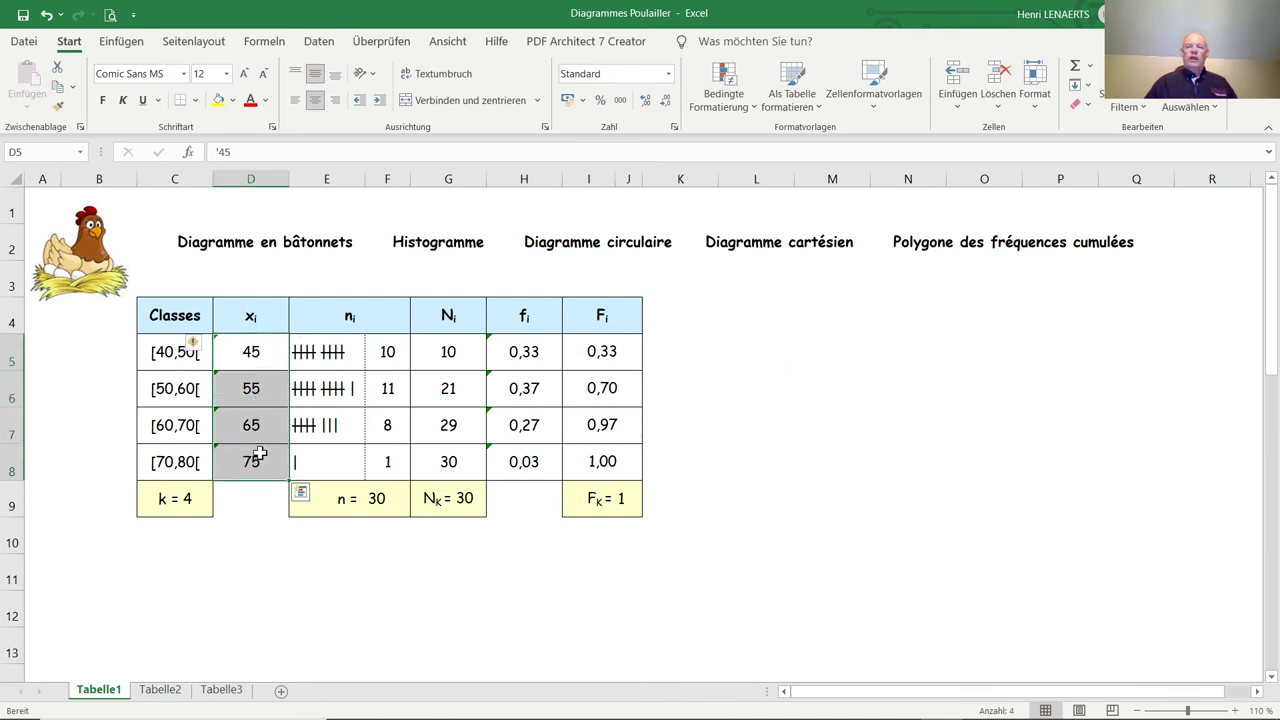
pyautogui.moveTo(387, 352); pyautogui.dragTo(390, 458)
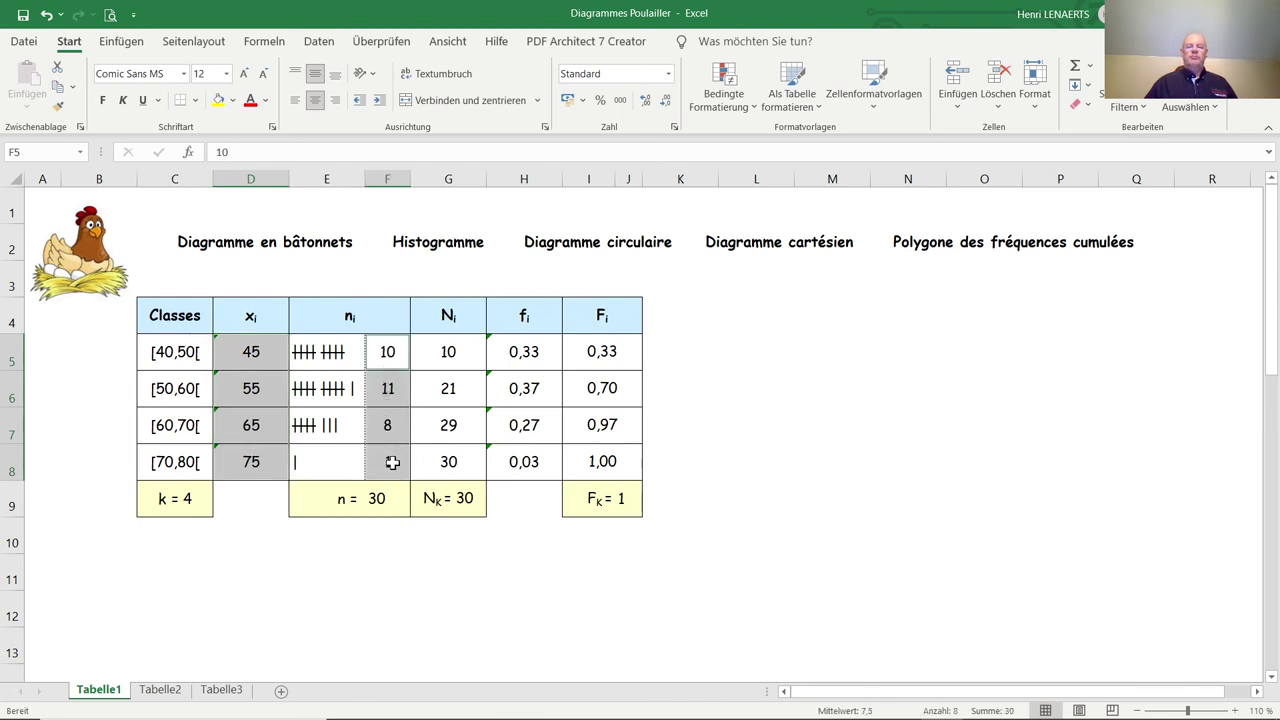
# Insert a clustered column chart of counts 10, 11, 8, 1 labelled 45–75, placed right of the table
pyautogui.click(122, 42)
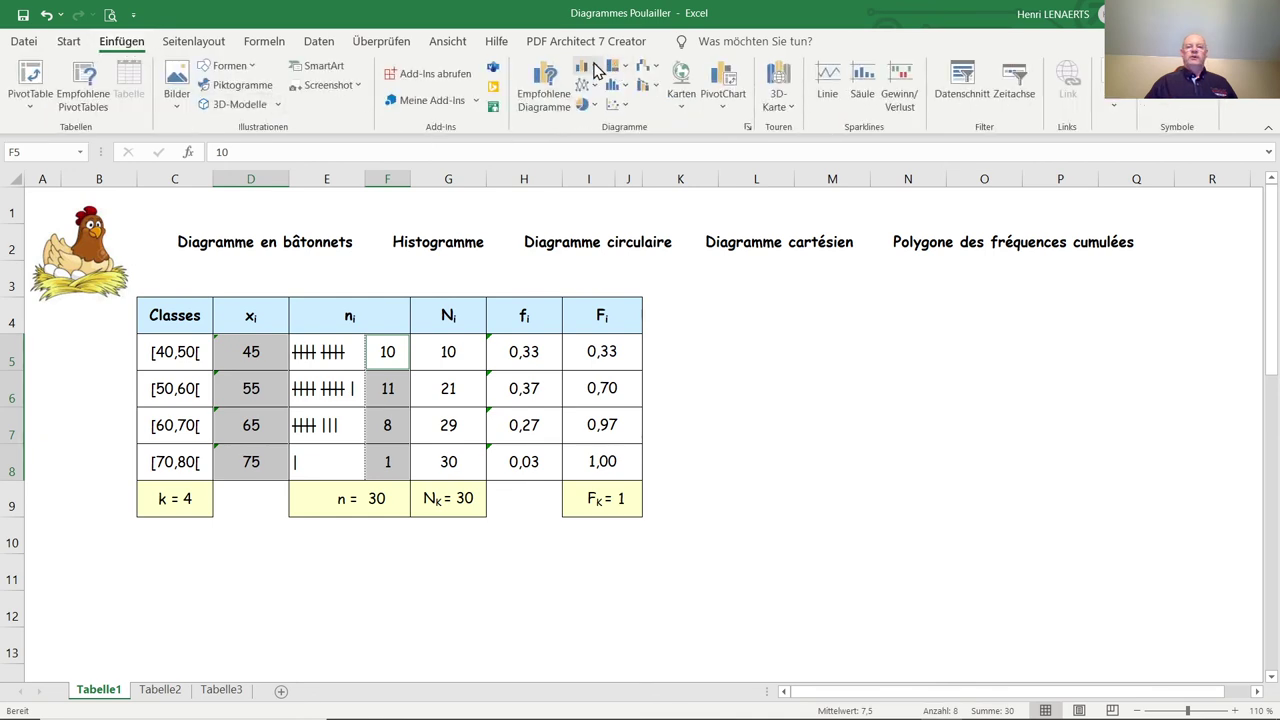
pyautogui.click(588, 68)
pyautogui.click(590, 130)
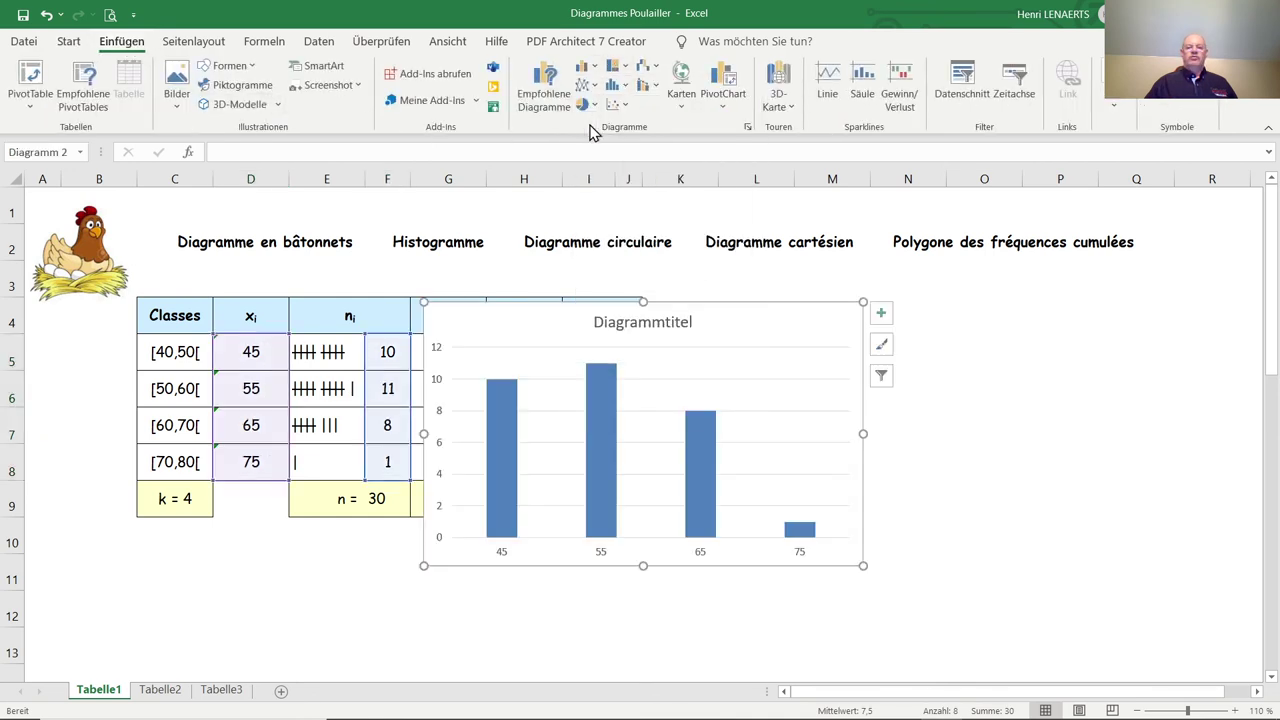
pyautogui.moveTo(749, 303); pyautogui.dragTo(1001, 297)
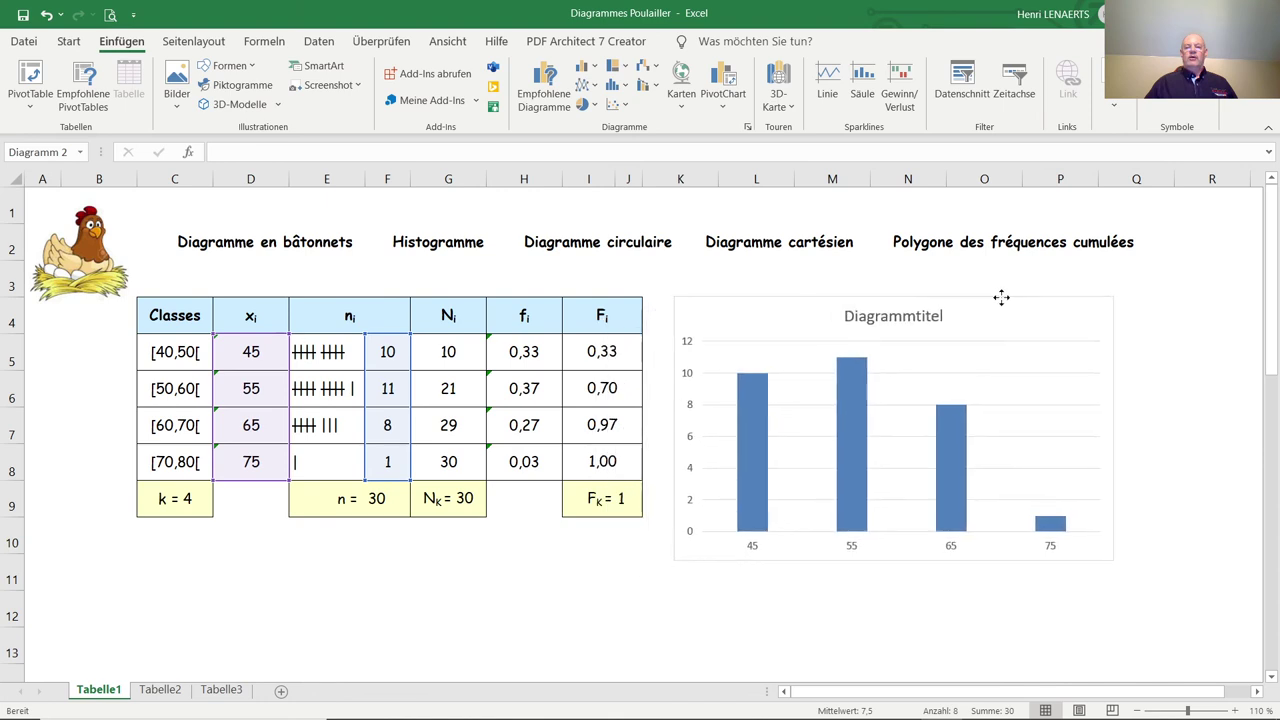
pyautogui.click(620, 645)
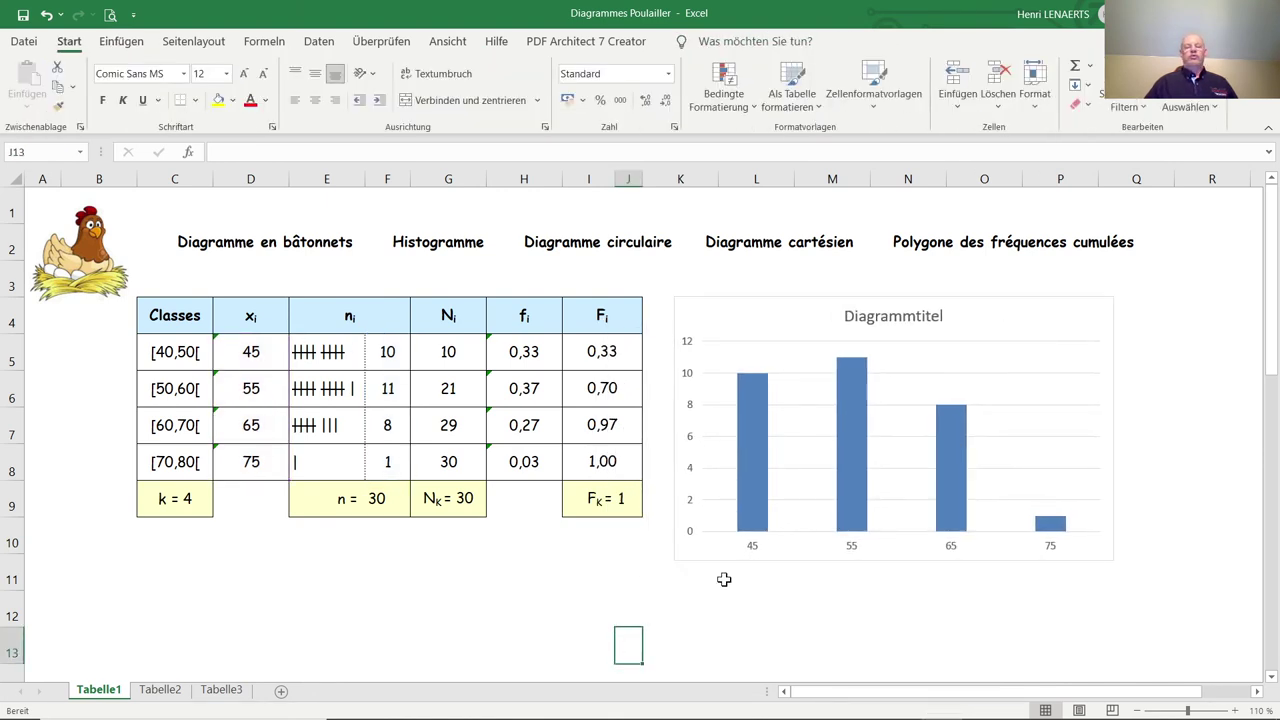
# Give each bar of the column chart a different colour through the series fill settings
pyautogui.rightClick(855, 420)
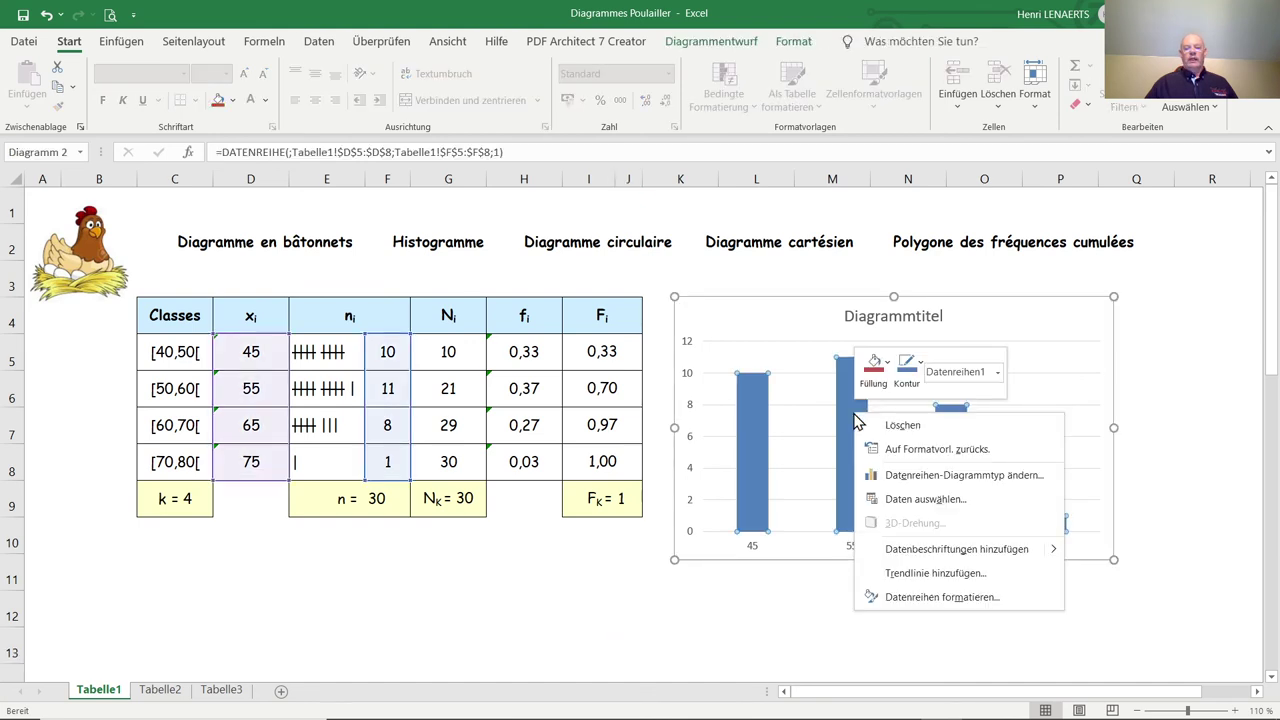
pyautogui.click(921, 598)
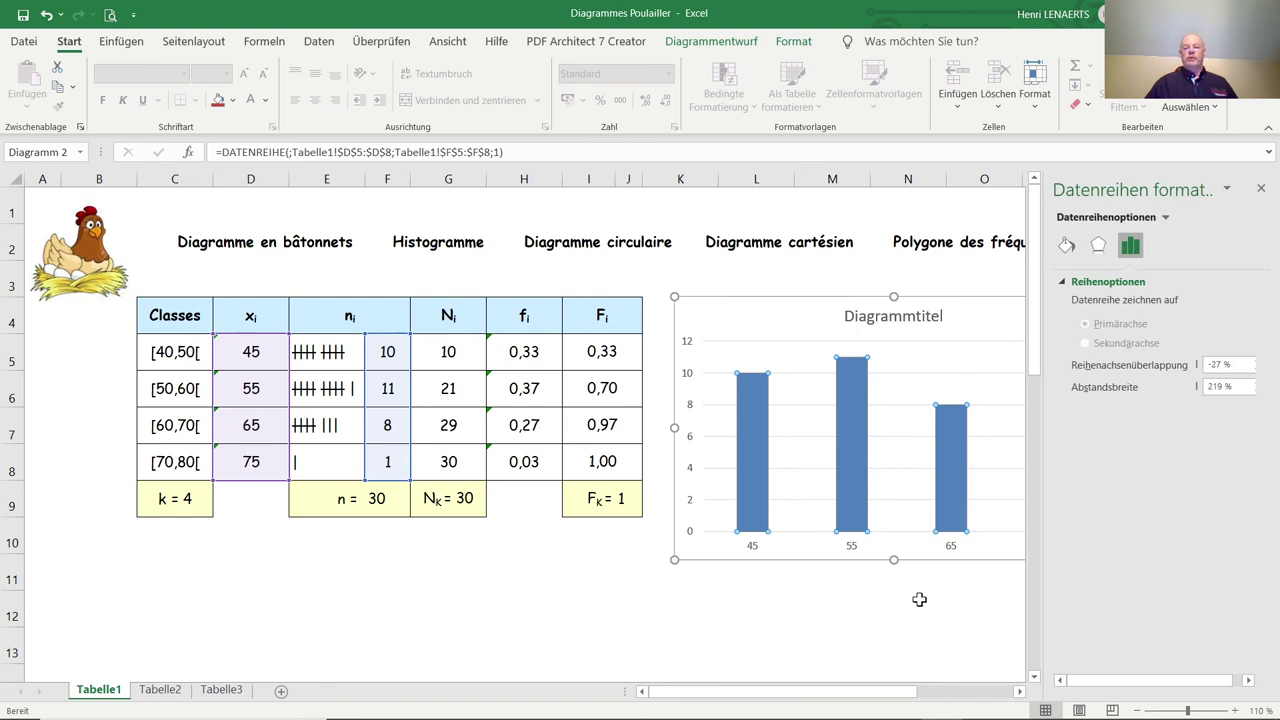
pyautogui.click(1068, 245)
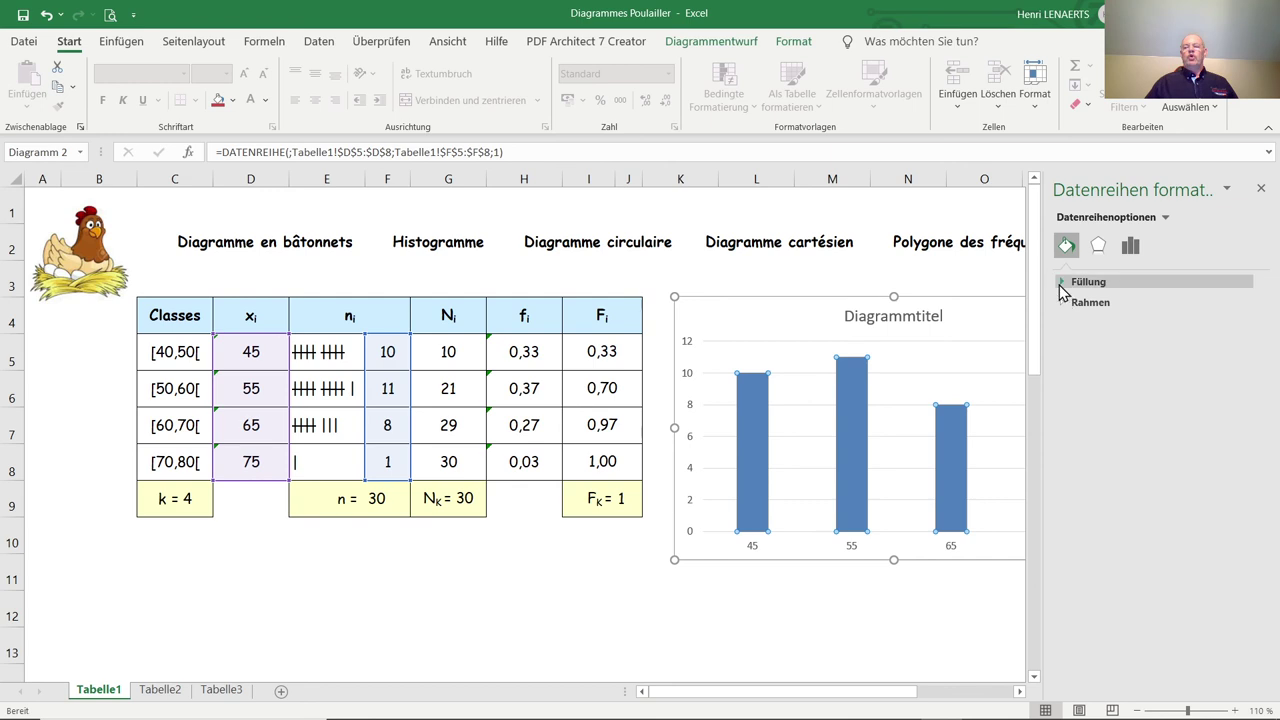
pyautogui.click(1061, 284)
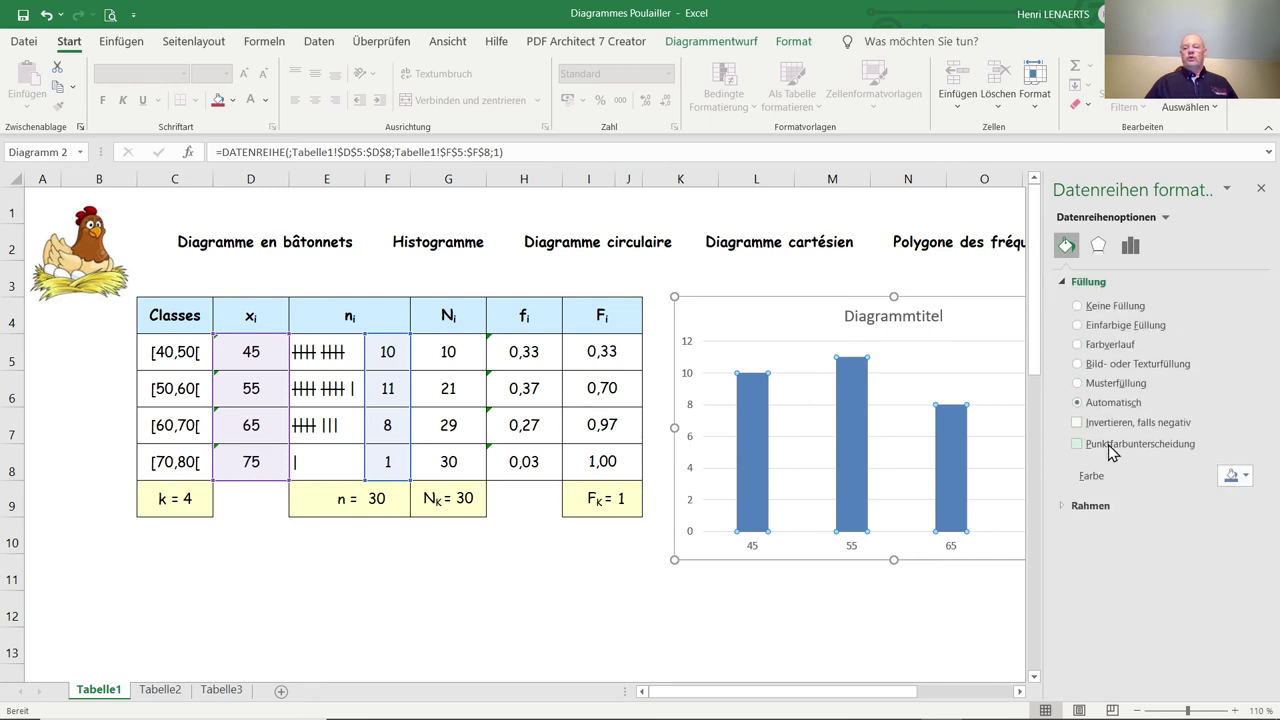
pyautogui.click(1110, 446)
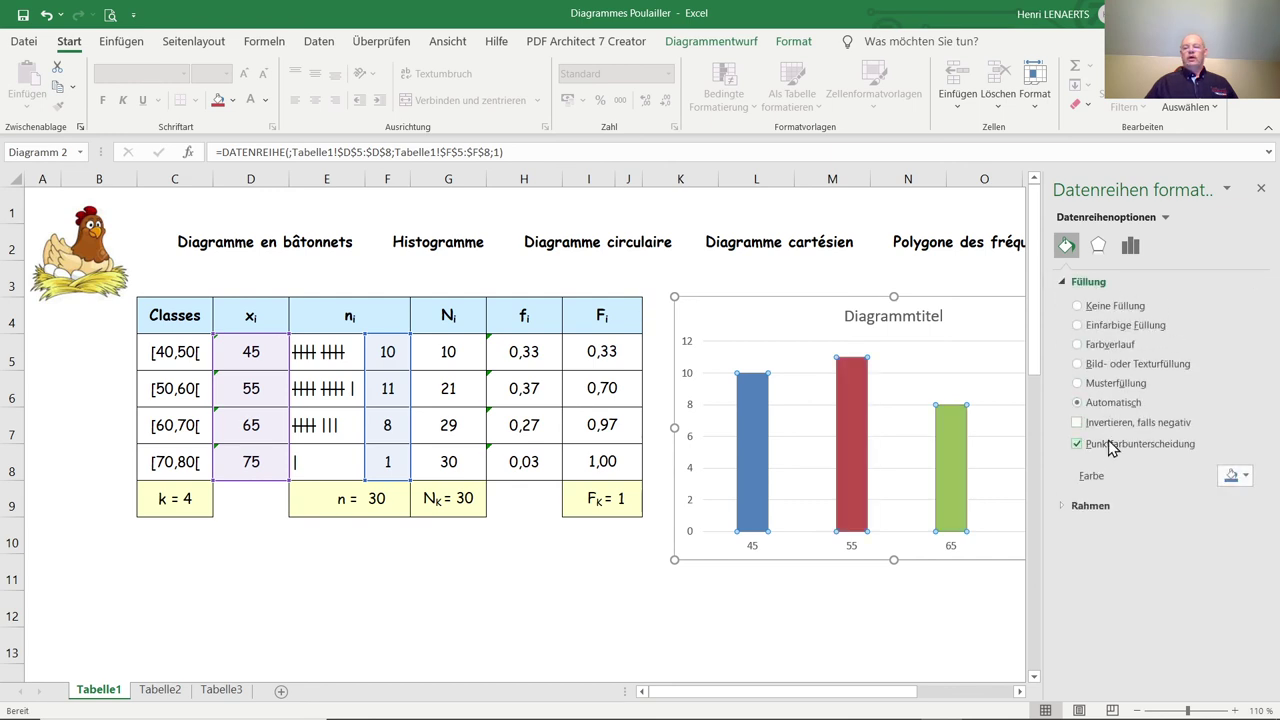
pyautogui.click(1261, 189)
# Delete the multicoloured bar chart from the sheet
pyautogui.click(1190, 416)
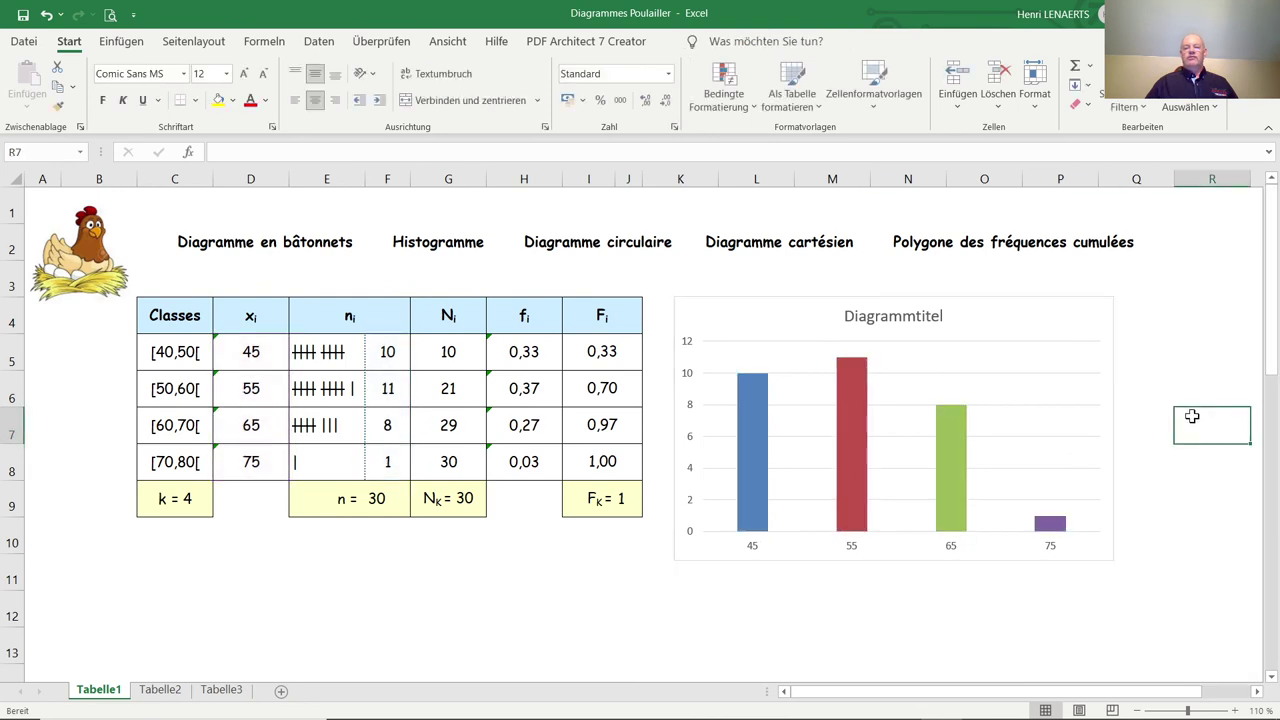
pyautogui.click(995, 297)
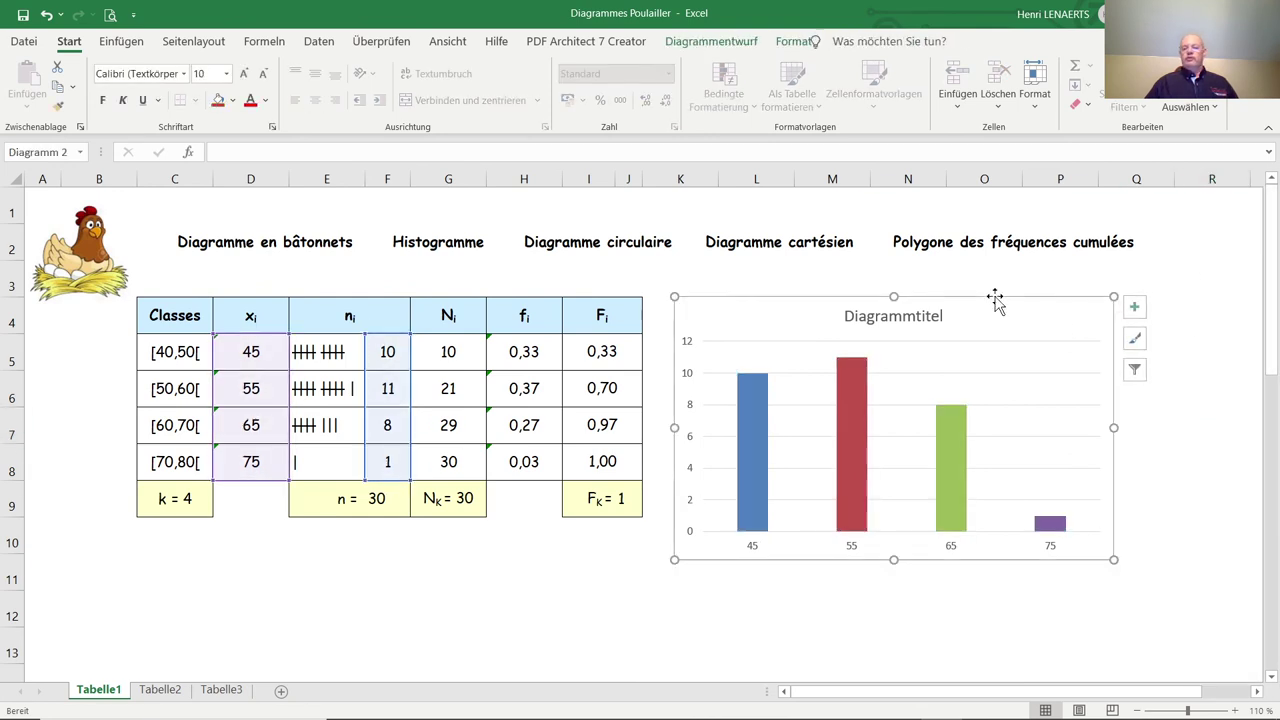
pyautogui.press('Delete')
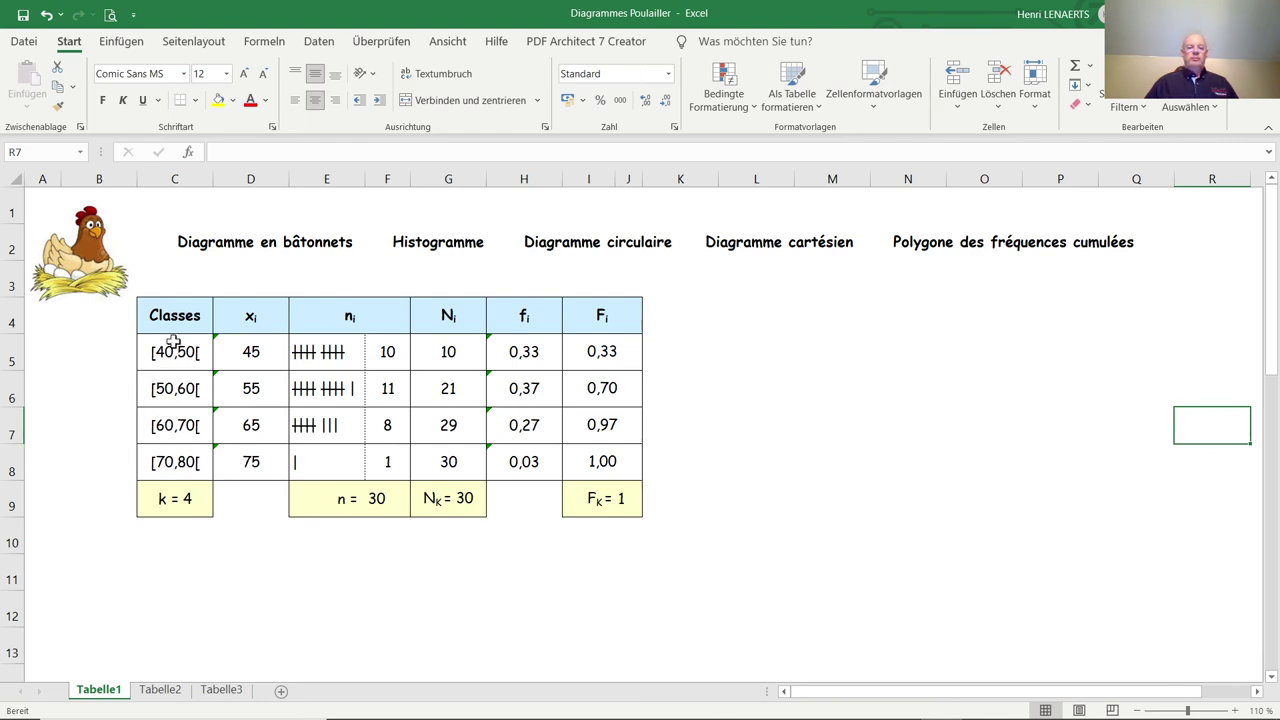
# Chart the nᵢ counts against classes [40,50[ to [70,80[ as clustered columns beside the table
pyautogui.moveTo(172, 350); pyautogui.dragTo(178, 462)
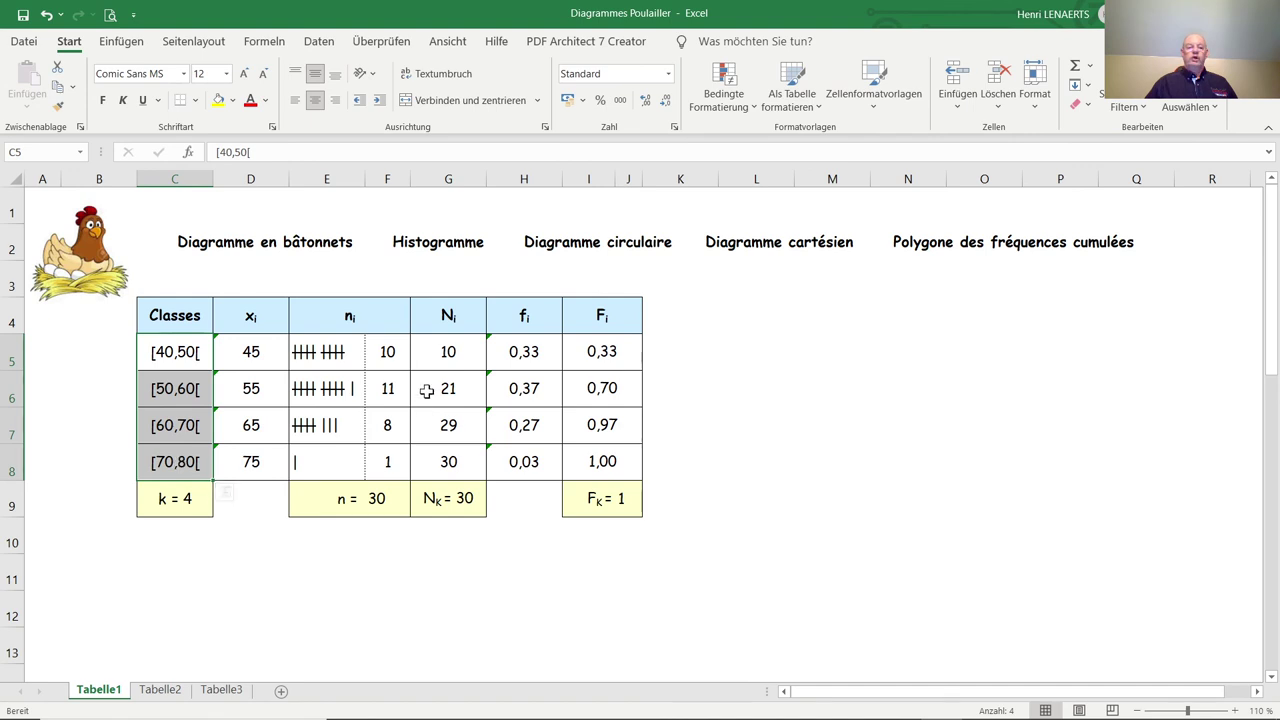
pyautogui.keyDown('ctrl'); pyautogui.moveTo(387, 352); pyautogui.dragTo(391, 464); pyautogui.keyUp('ctrl')
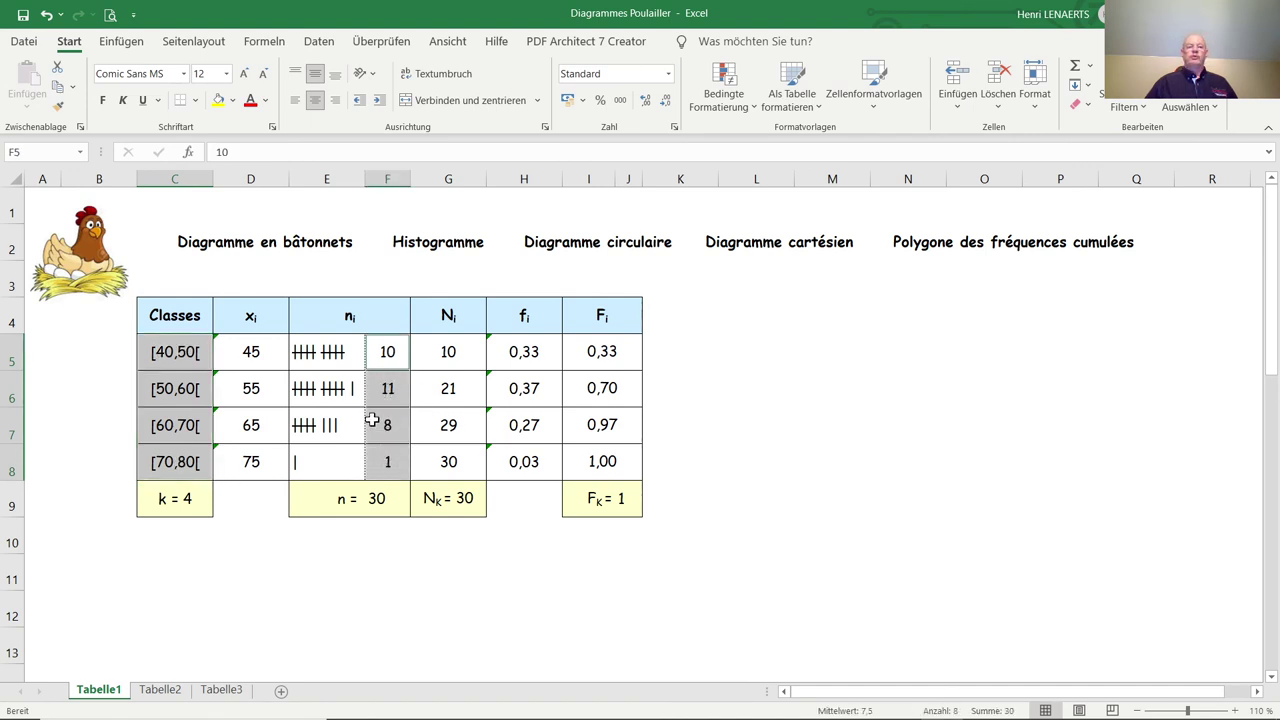
pyautogui.click(121, 46)
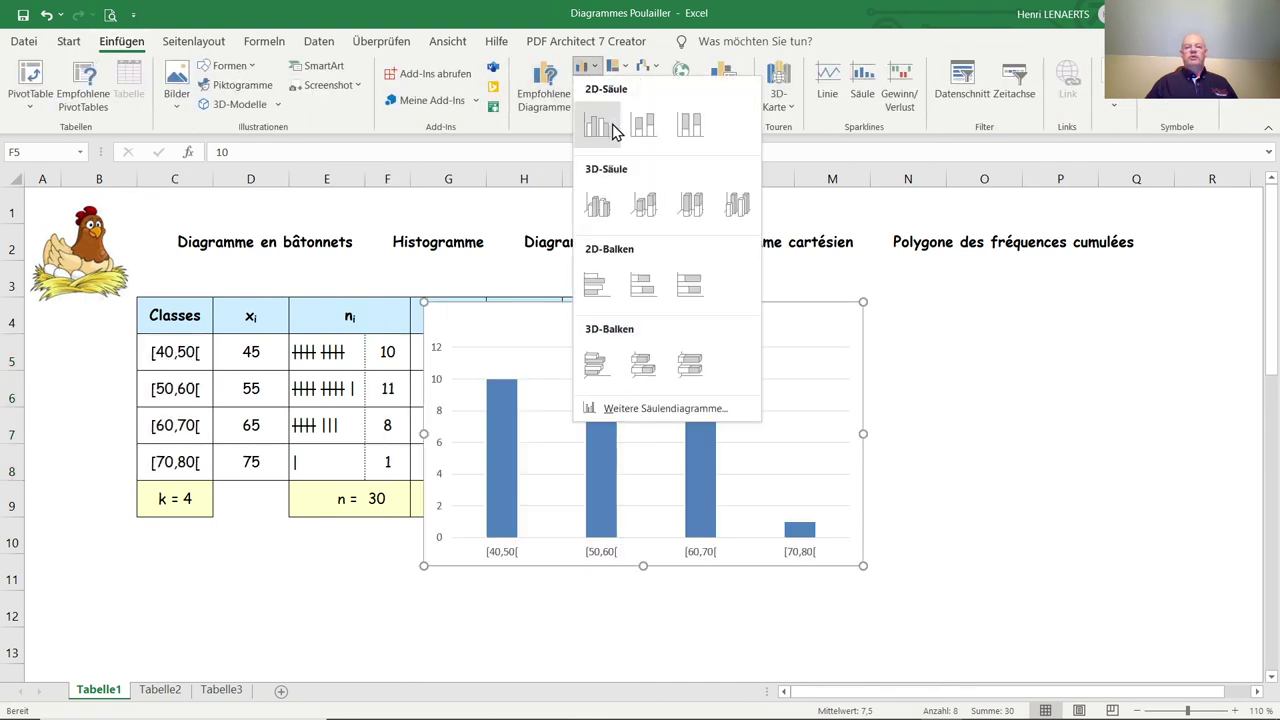
pyautogui.click(594, 128)
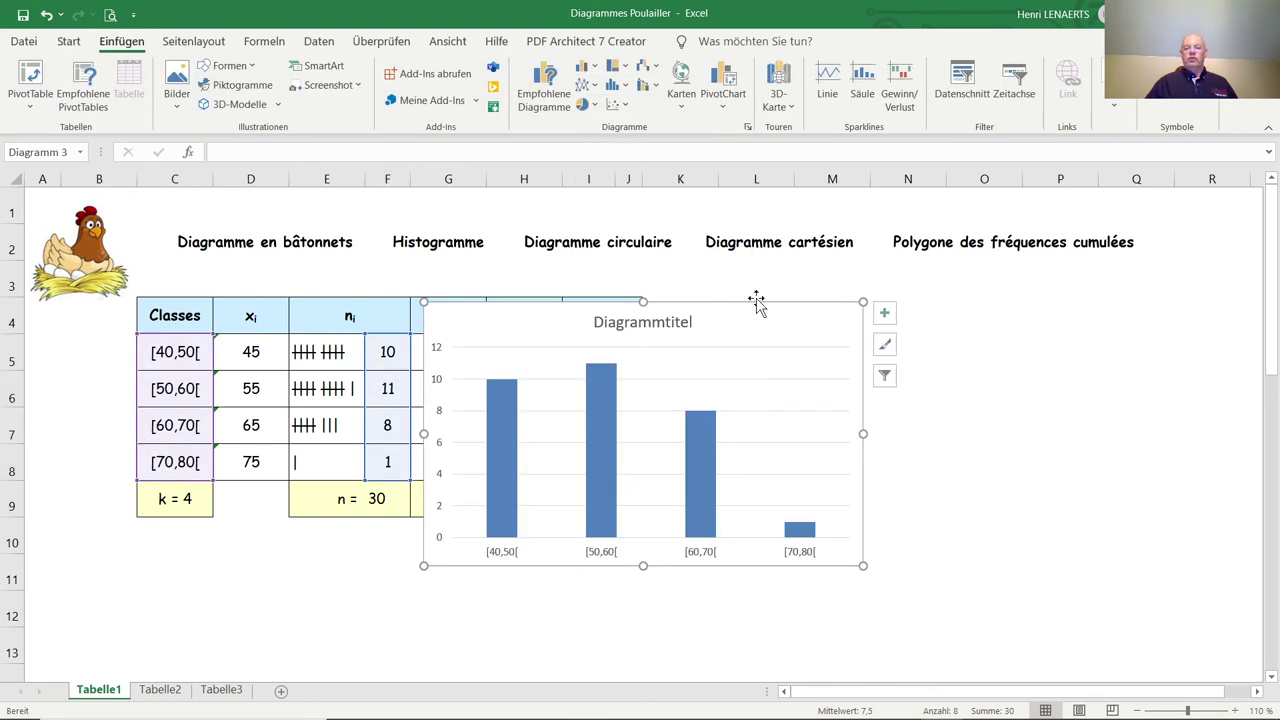
pyautogui.moveTo(757, 304); pyautogui.dragTo(1029, 294)
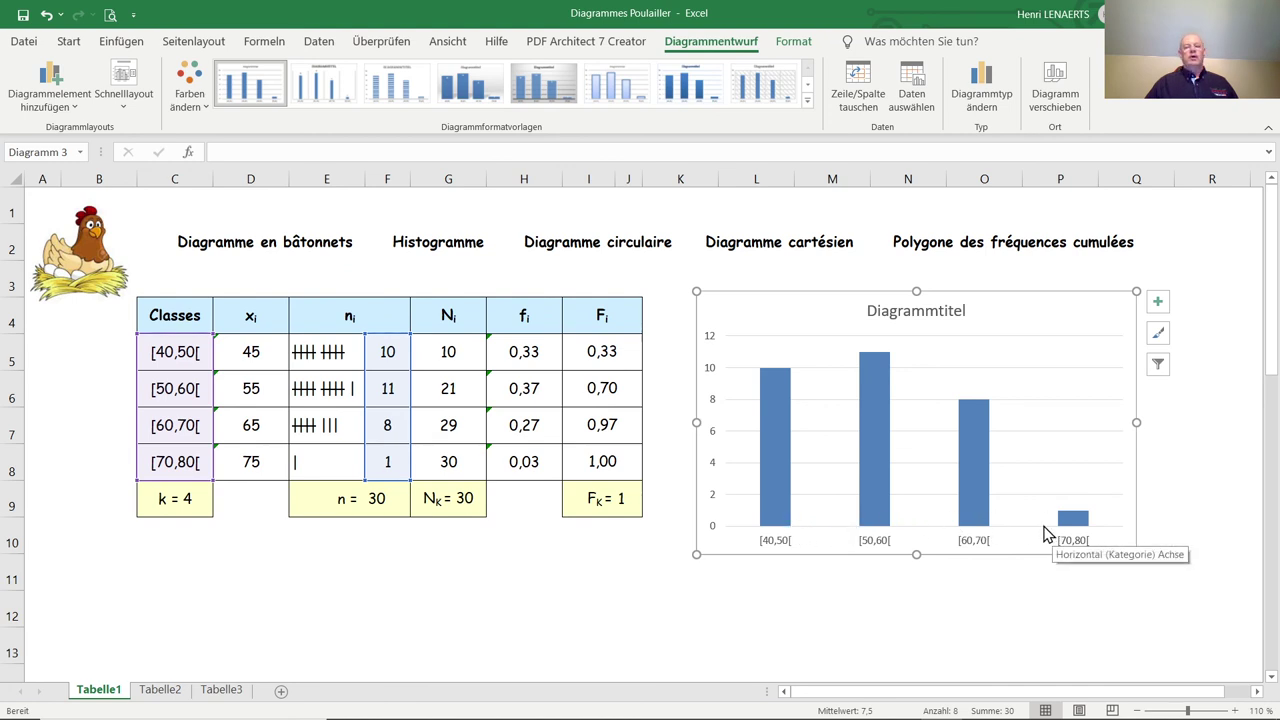
# Set the series gap width from 219 % to 0 and vary colours by point, making a histogram
pyautogui.rightClick(871, 416)
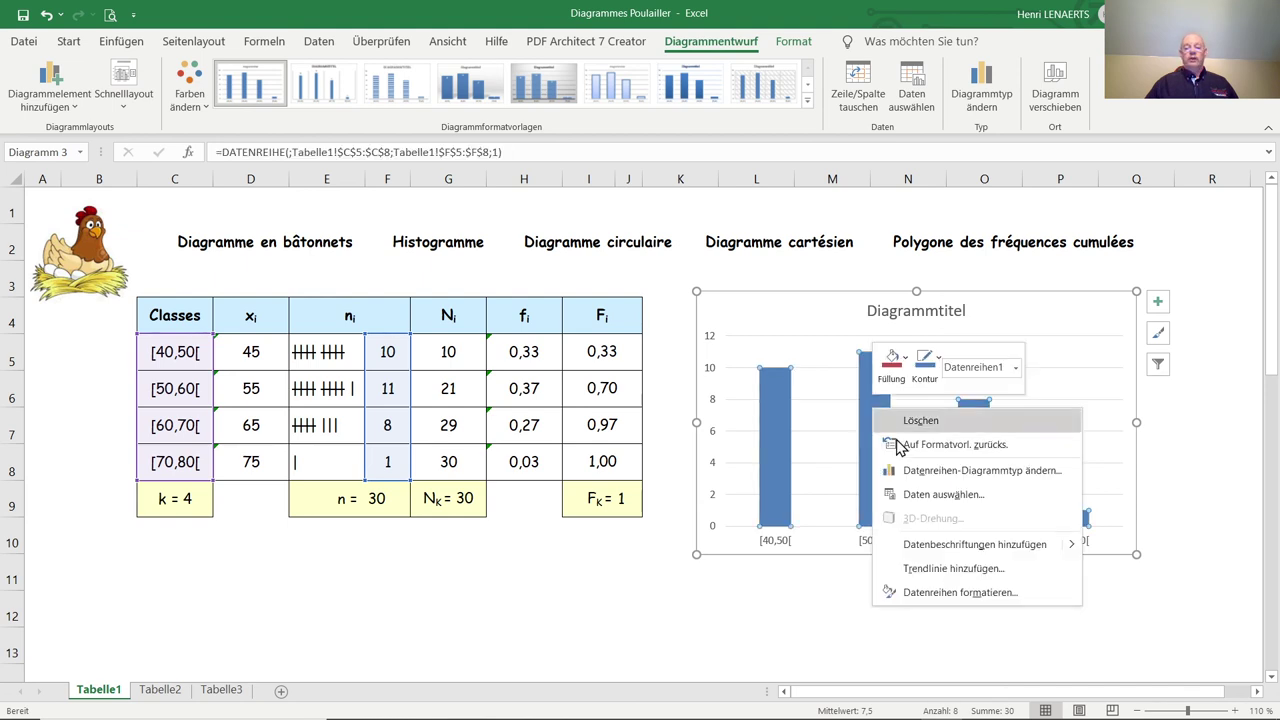
pyautogui.click(948, 595)
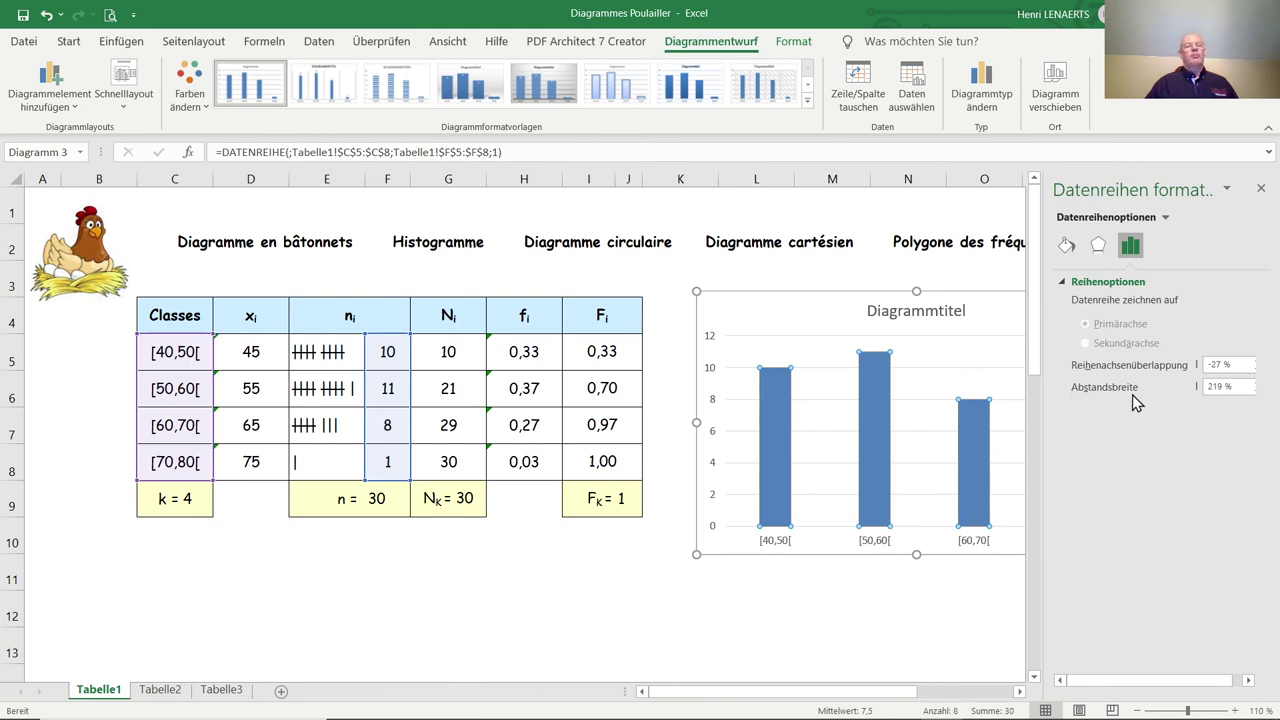
pyautogui.moveTo(1245, 386); pyautogui.dragTo(1208, 387)
pyautogui.write('0')
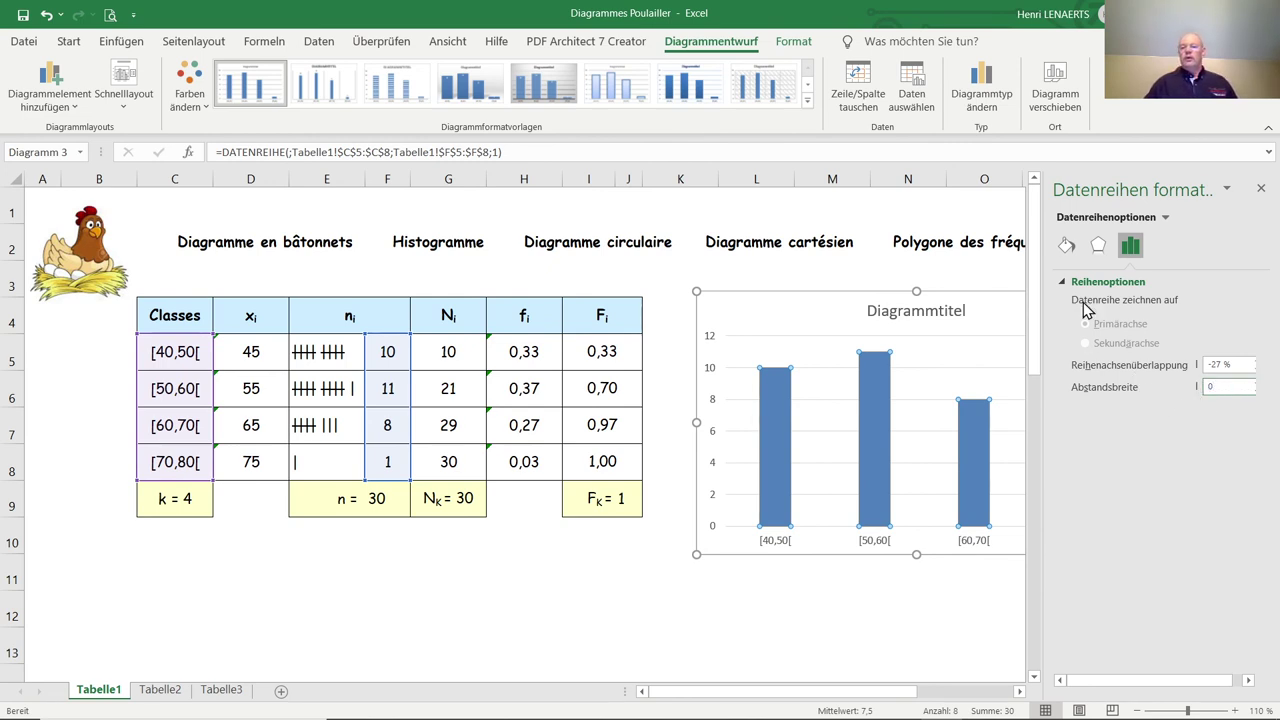
pyautogui.click(1066, 247)
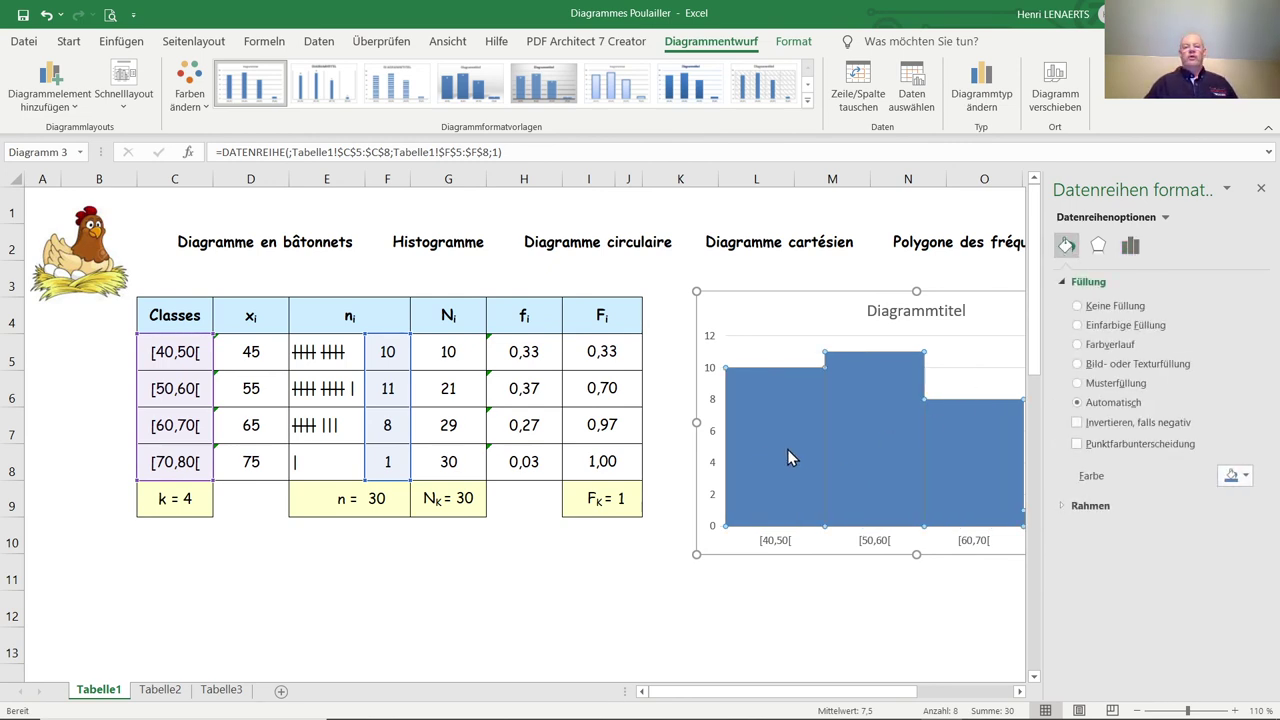
pyautogui.moveTo(974, 462)
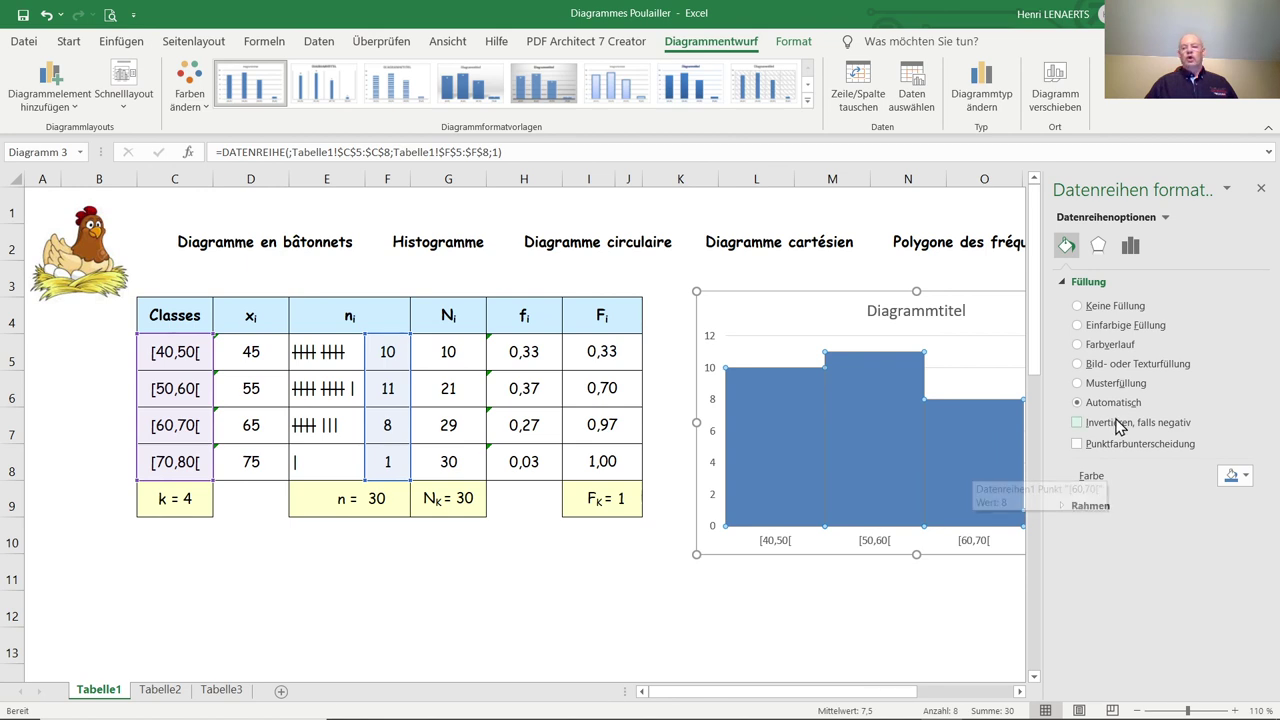
pyautogui.click(1131, 446)
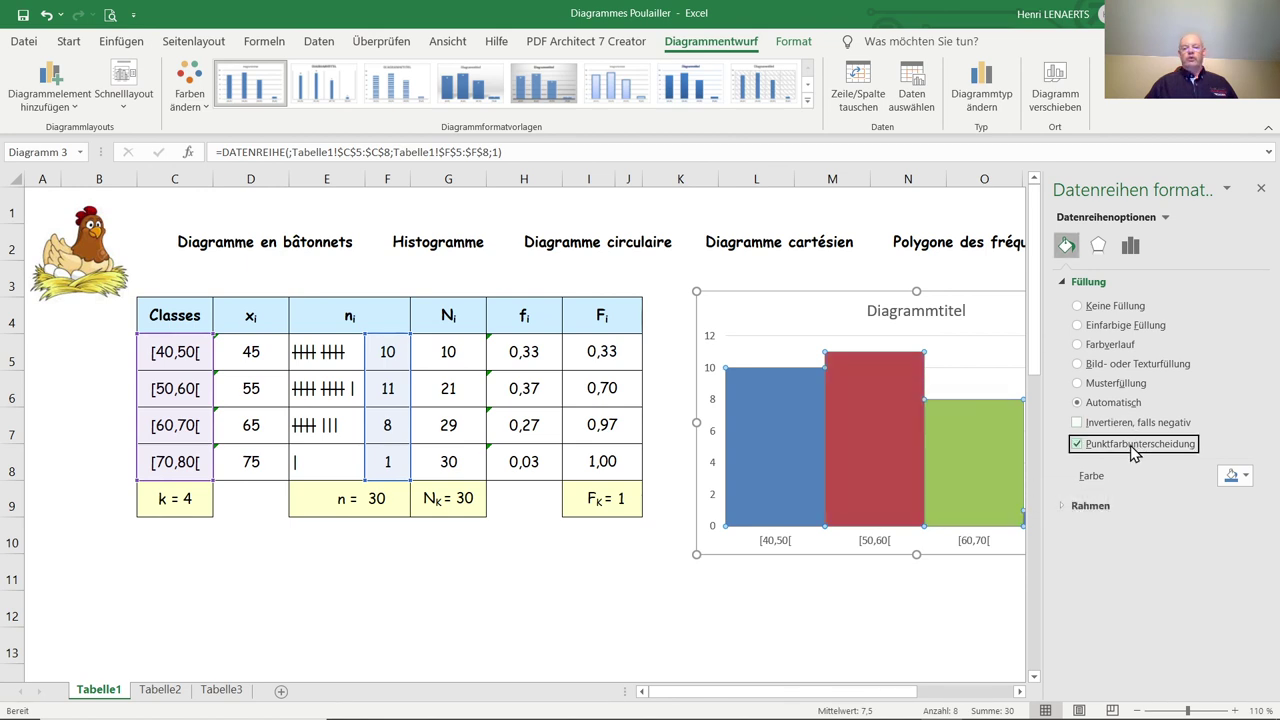
pyautogui.click(1261, 189)
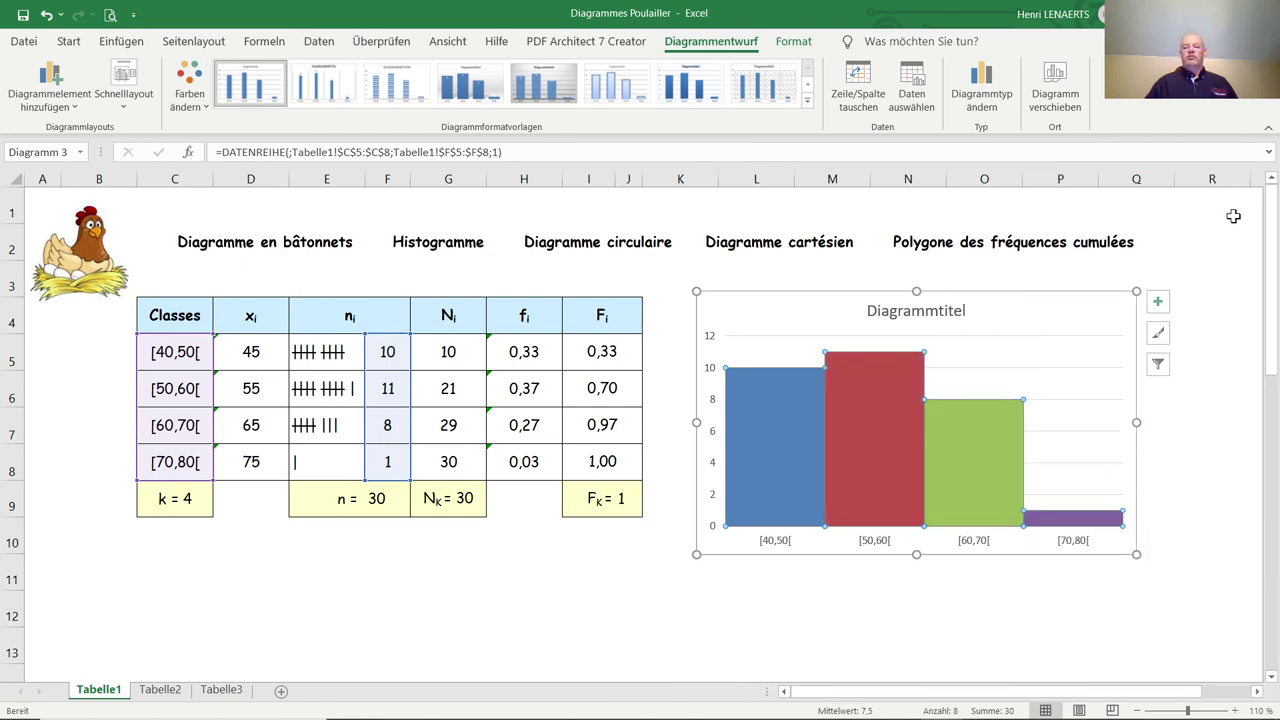
# Delete the gapless histogram chart
pyautogui.click(905, 604)
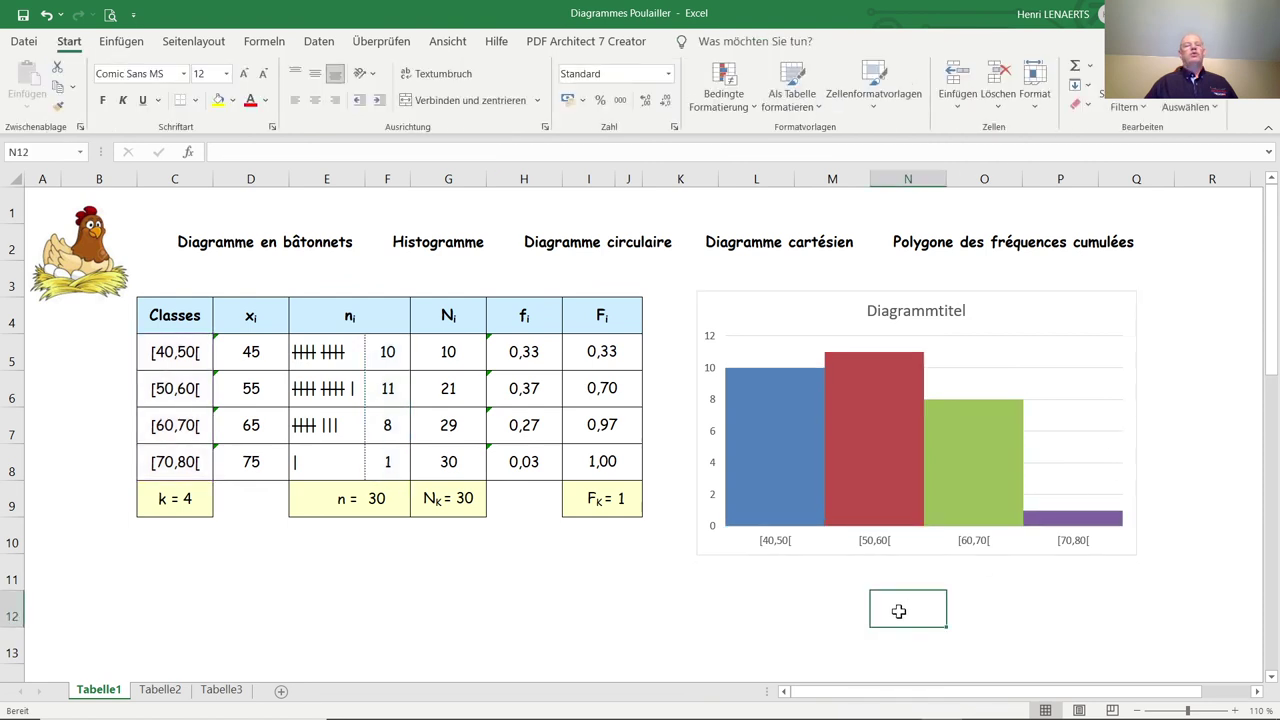
pyautogui.click(879, 298)
pyautogui.press('Delete')
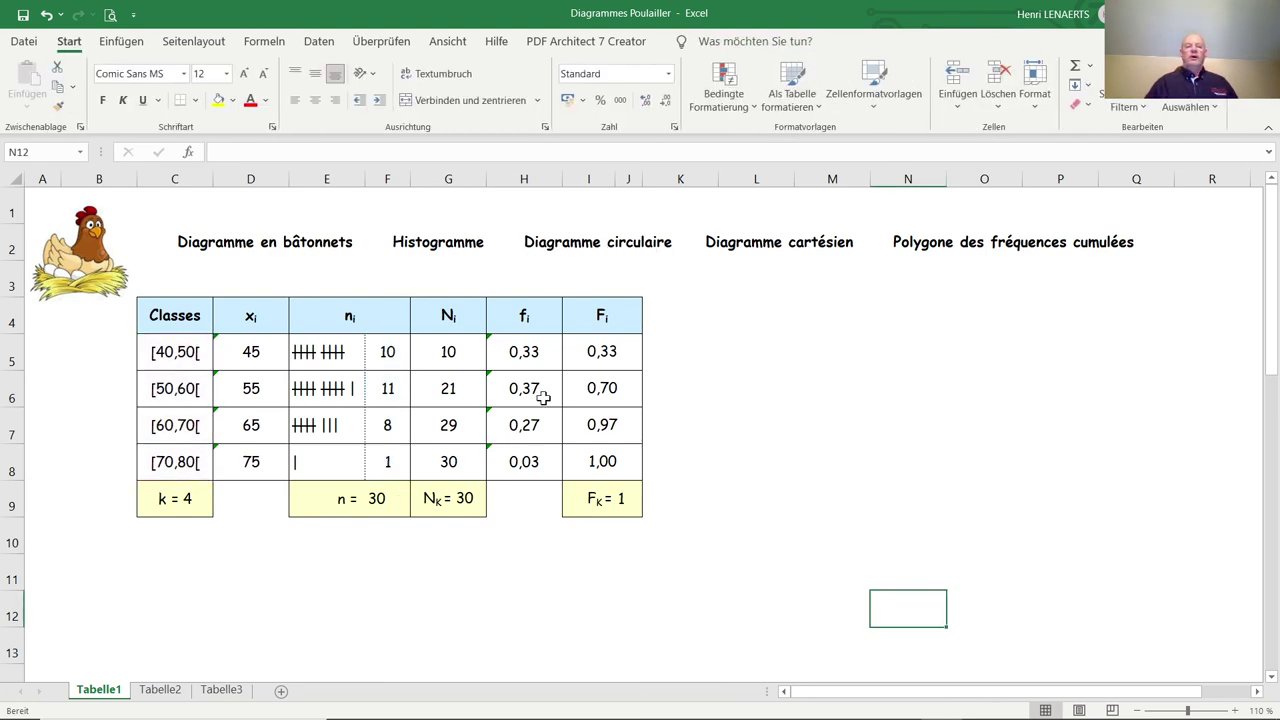
# Insert a 2D pie chart of the counts for 45–75 beside the table, styled with percentage labels
pyautogui.moveTo(251, 350); pyautogui.dragTo(251, 461)
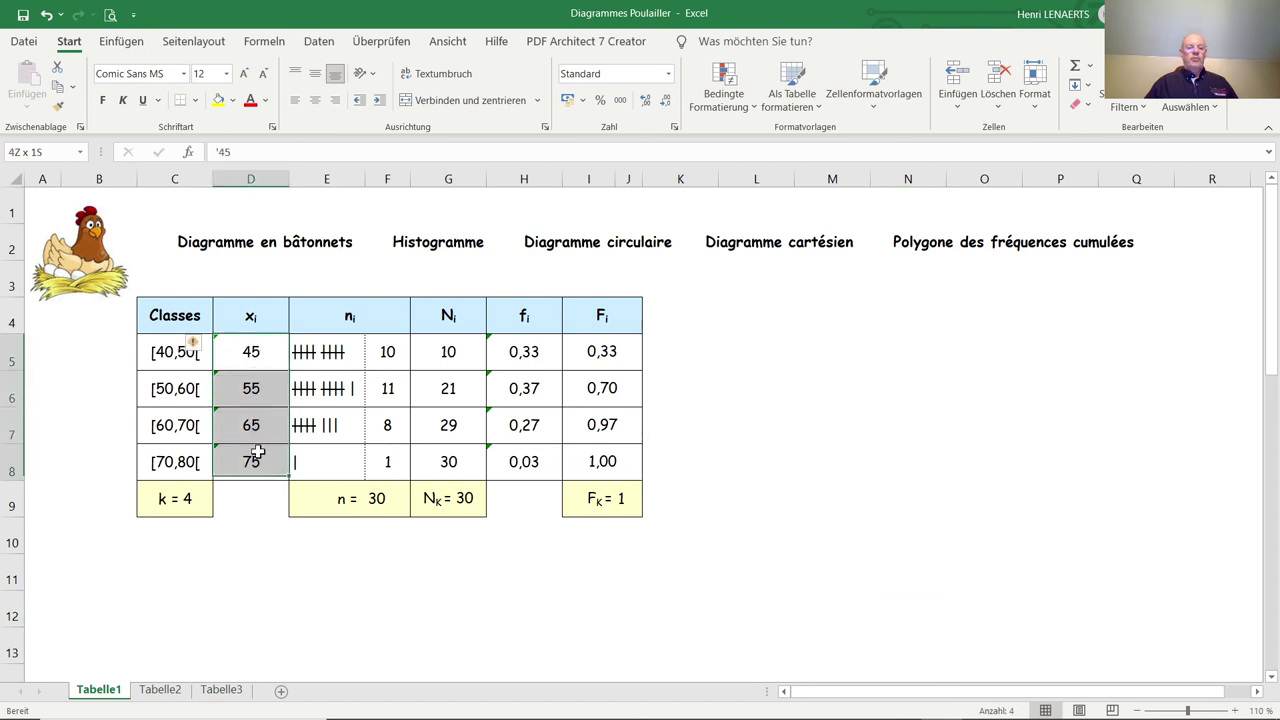
pyautogui.moveTo(387, 351); pyautogui.dragTo(395, 458)
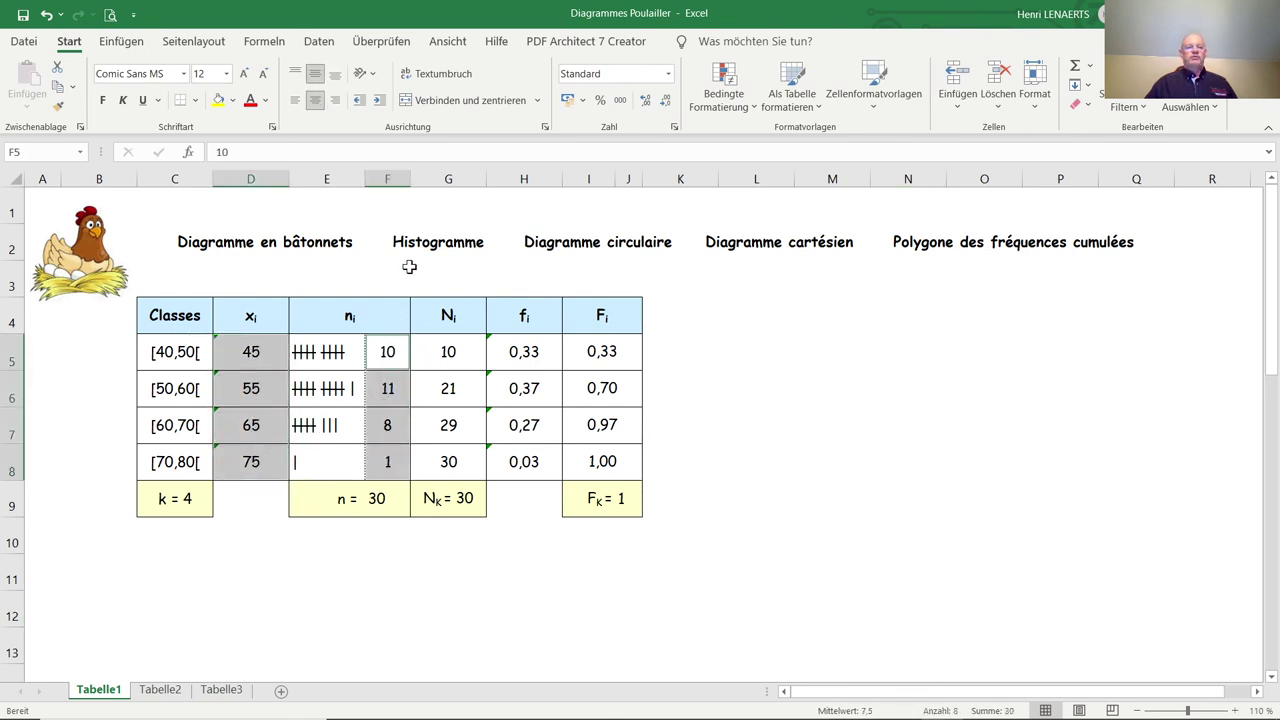
pyautogui.click(108, 43)
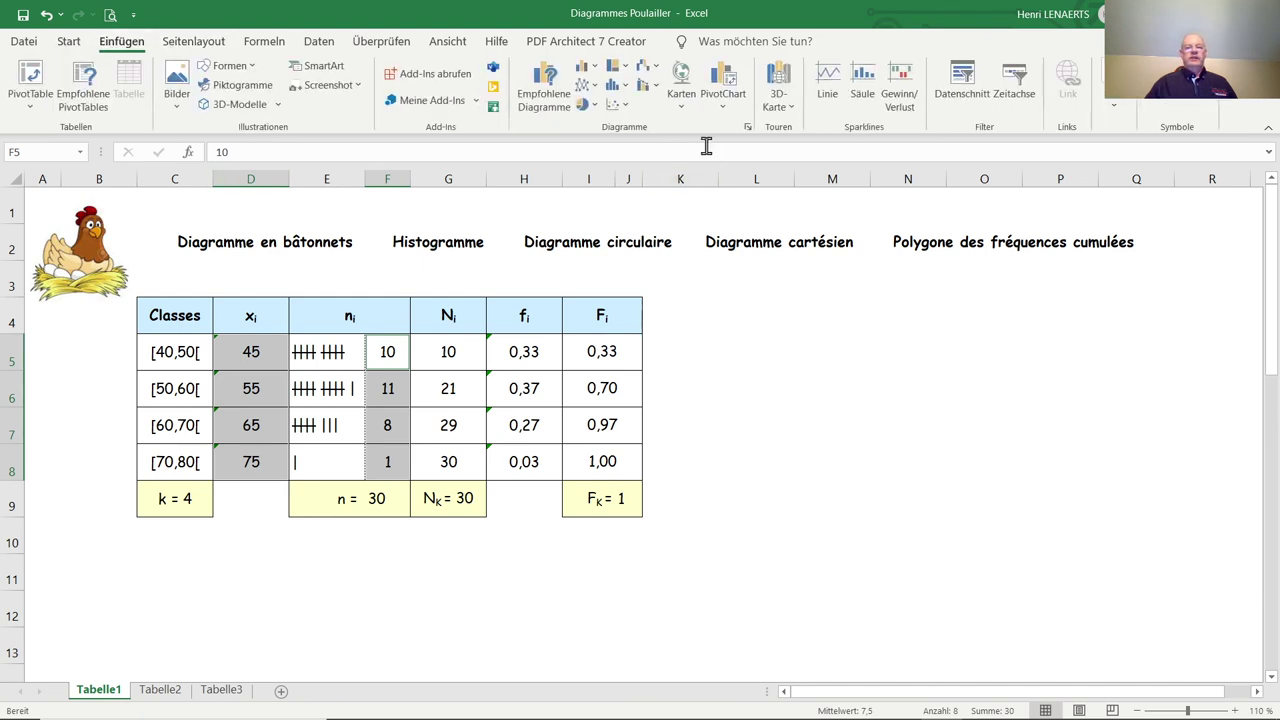
pyautogui.click(584, 104)
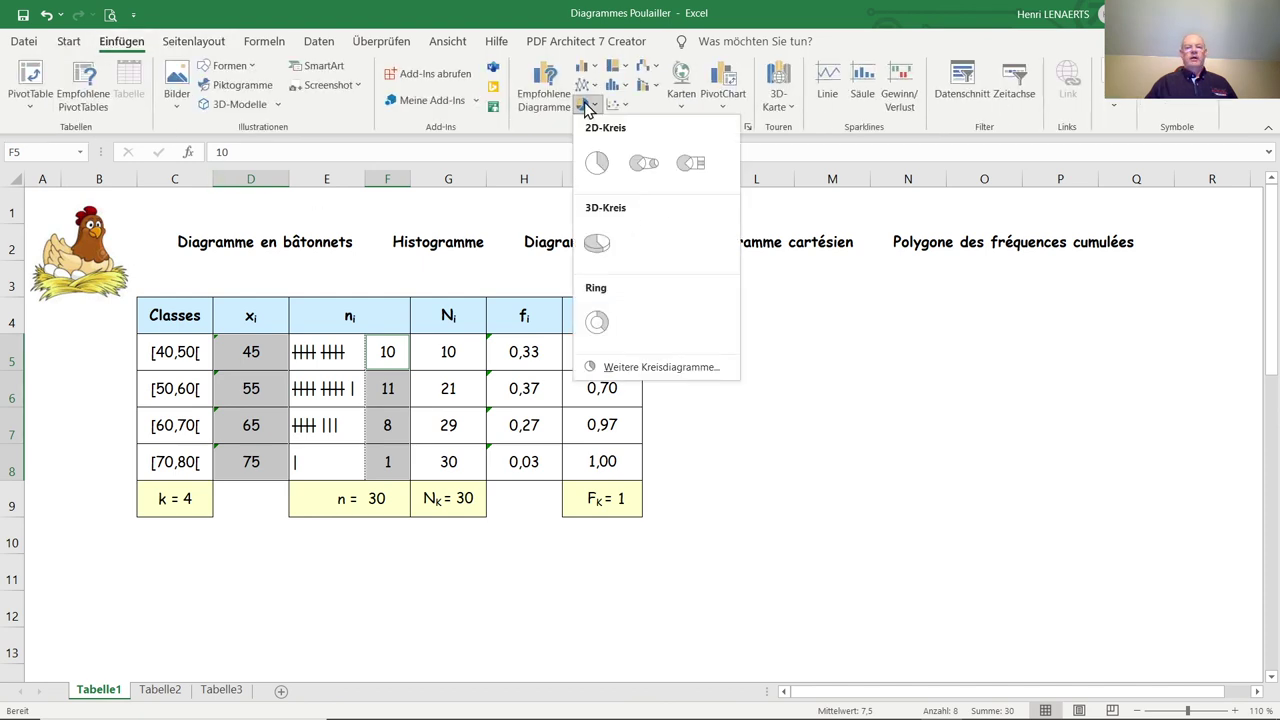
pyautogui.click(596, 163)
pyautogui.moveTo(777, 306); pyautogui.dragTo(1066, 300)
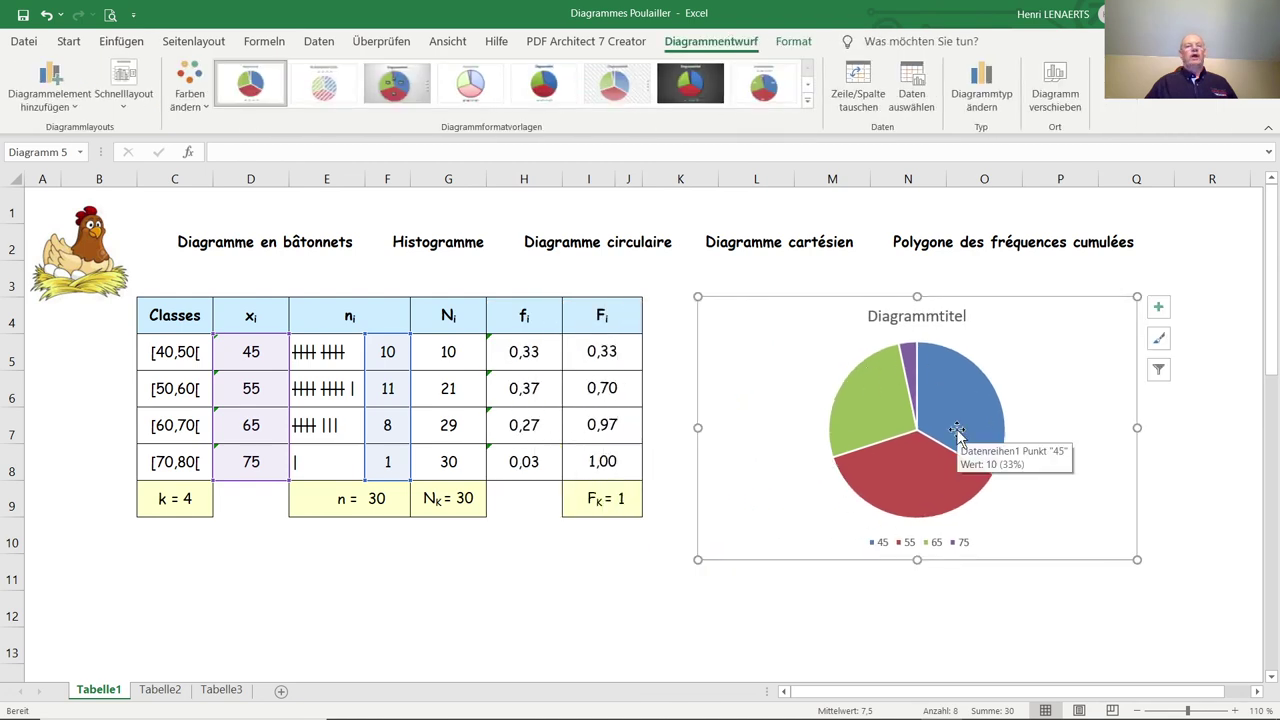
pyautogui.click(762, 86)
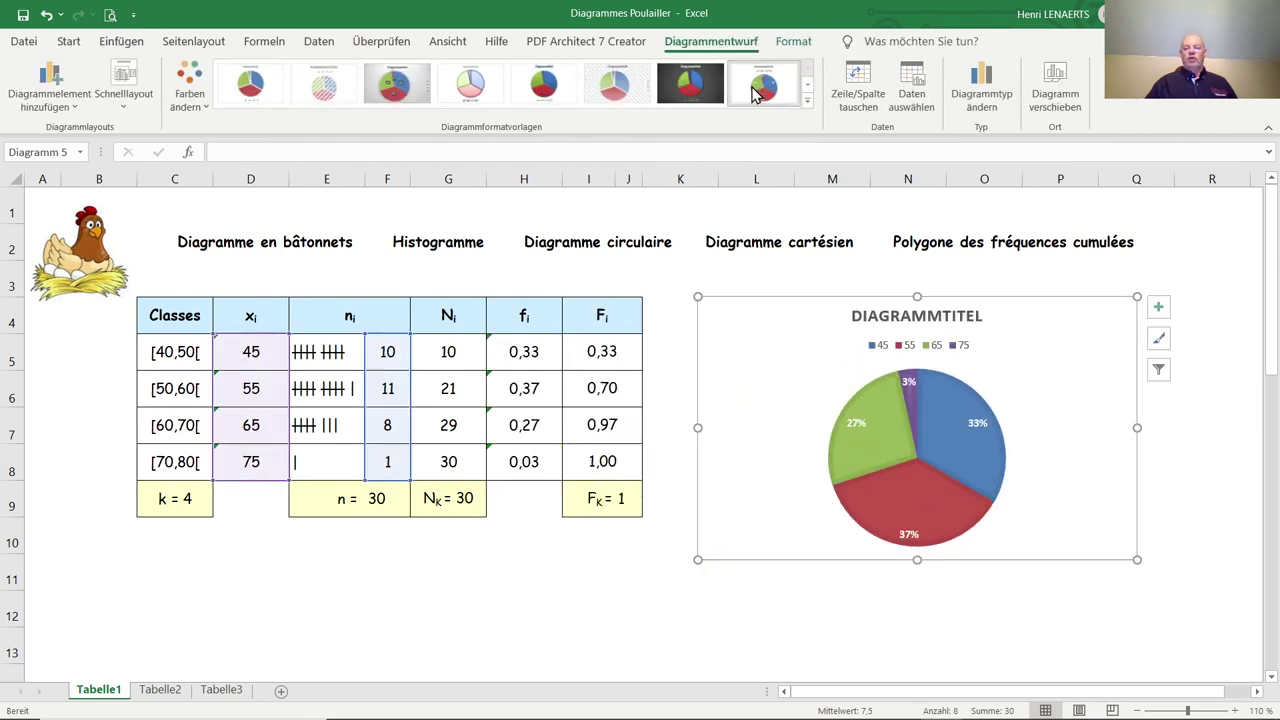
# Delete the pie chart
pyautogui.click(1203, 507)
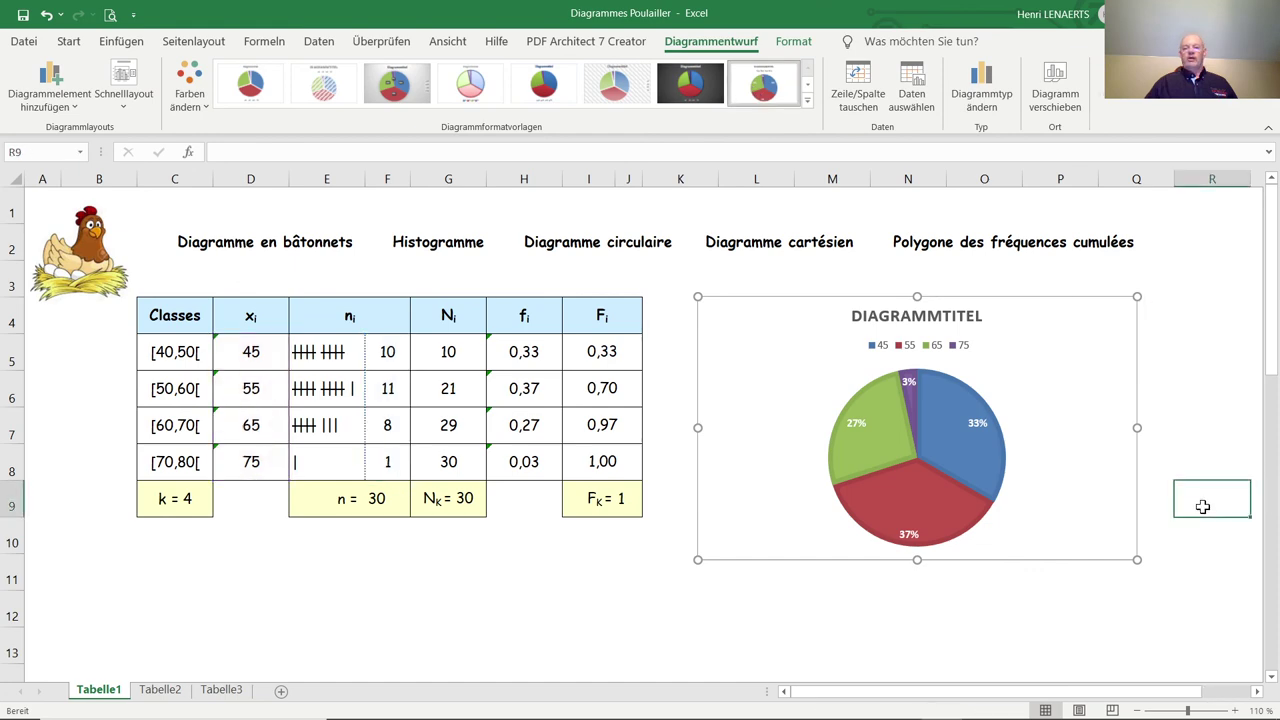
pyautogui.click(1027, 297)
pyautogui.press('Delete')
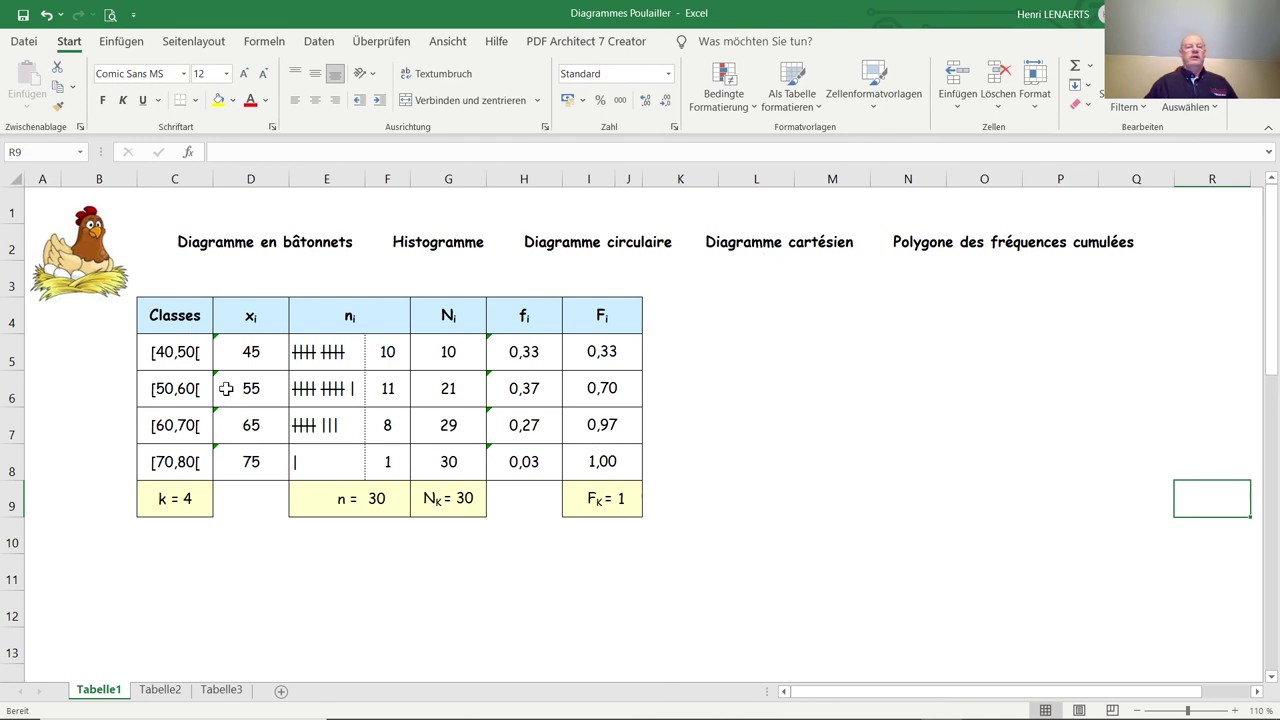
# Insert a marked line chart of Fᵢ rising 0,33 to 1,00 over xᵢ 45–75, beside the table
pyautogui.moveTo(248, 352); pyautogui.dragTo(250, 462)
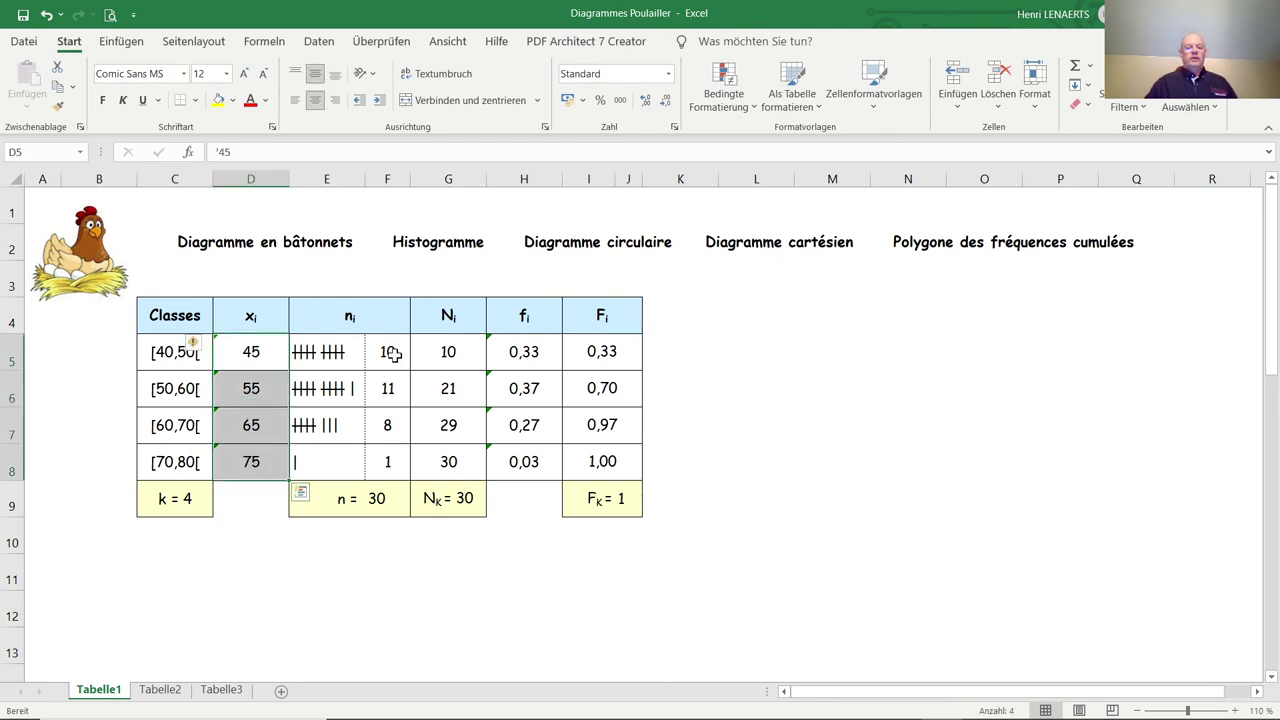
pyautogui.moveTo(390, 351); pyautogui.dragTo(390, 461)
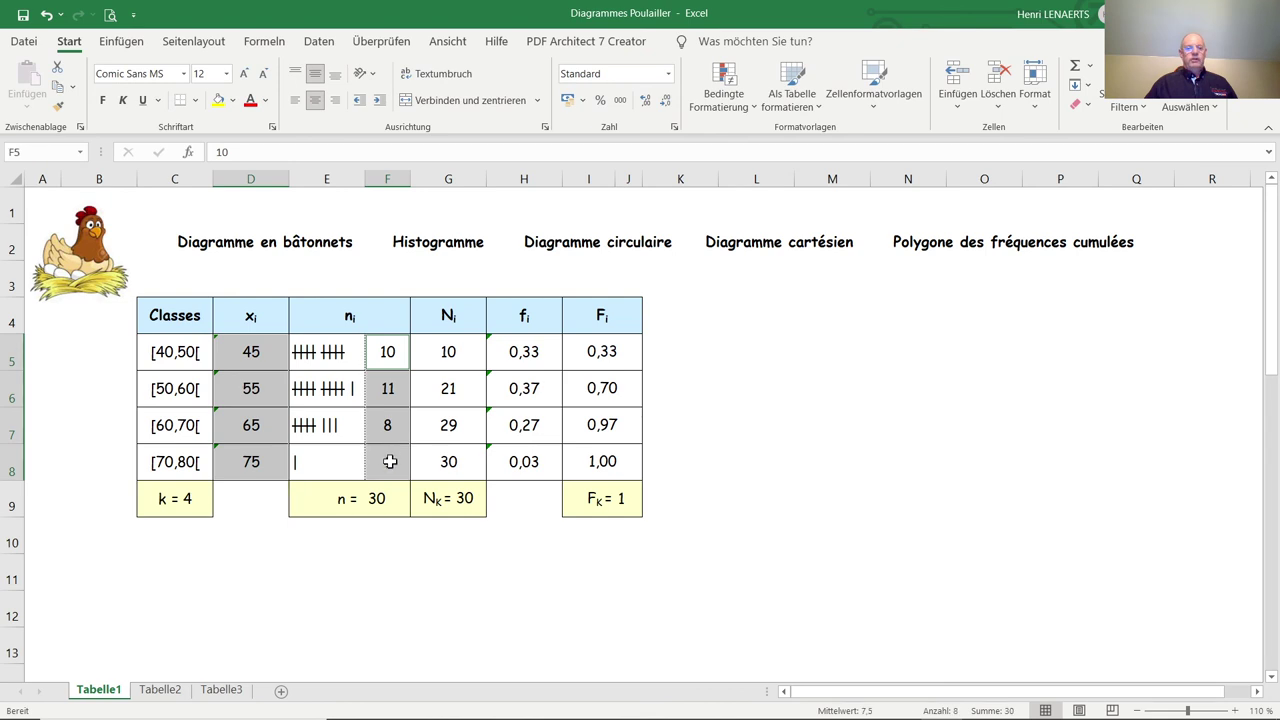
pyautogui.click(122, 44)
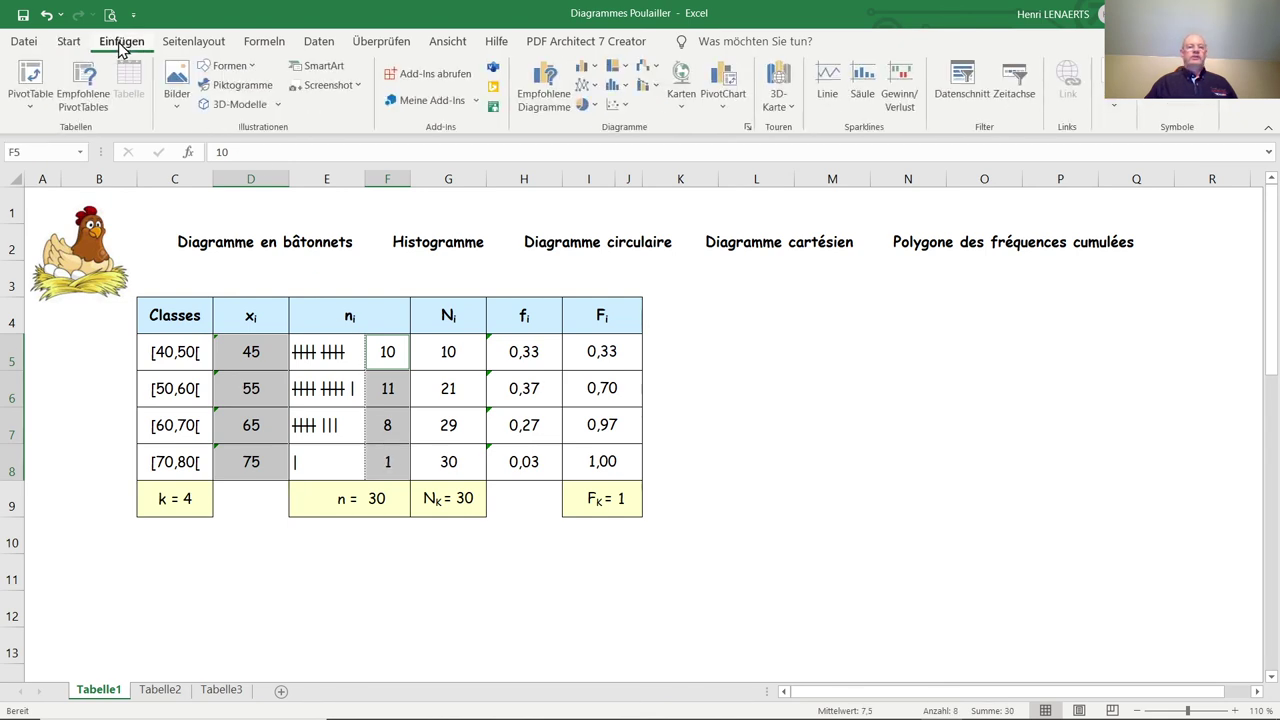
pyautogui.click(585, 84)
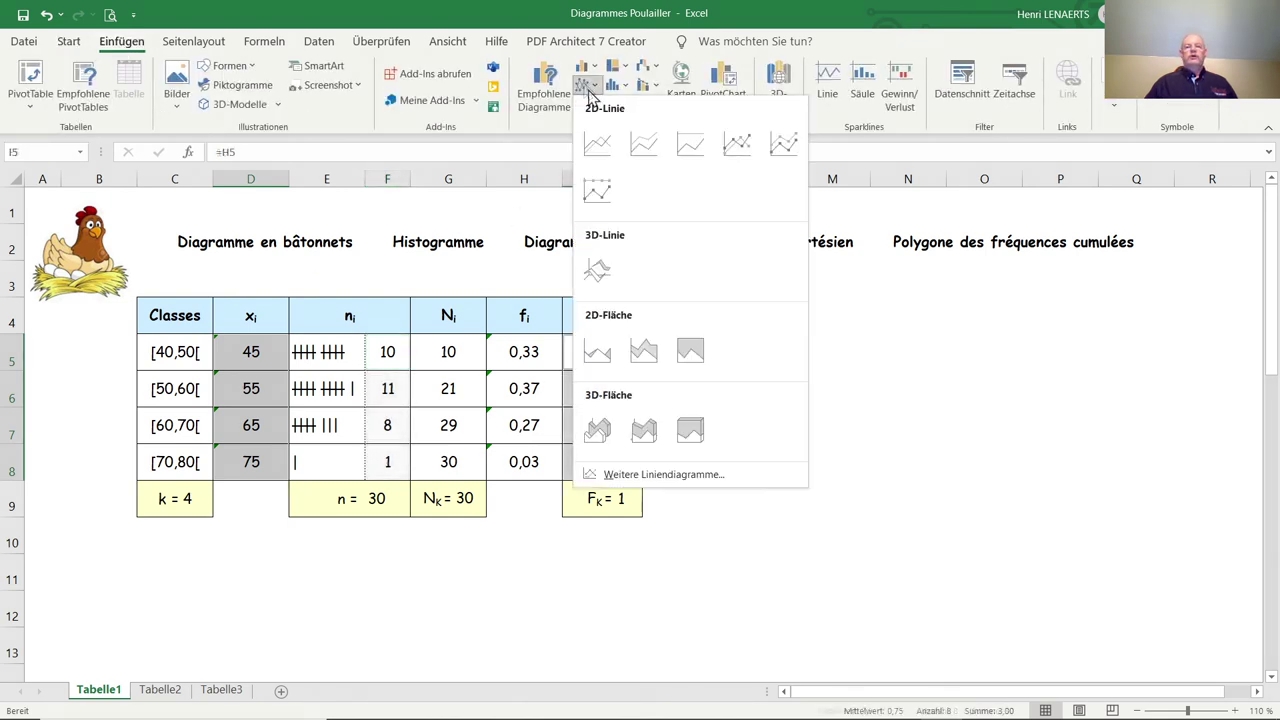
pyautogui.click(741, 147)
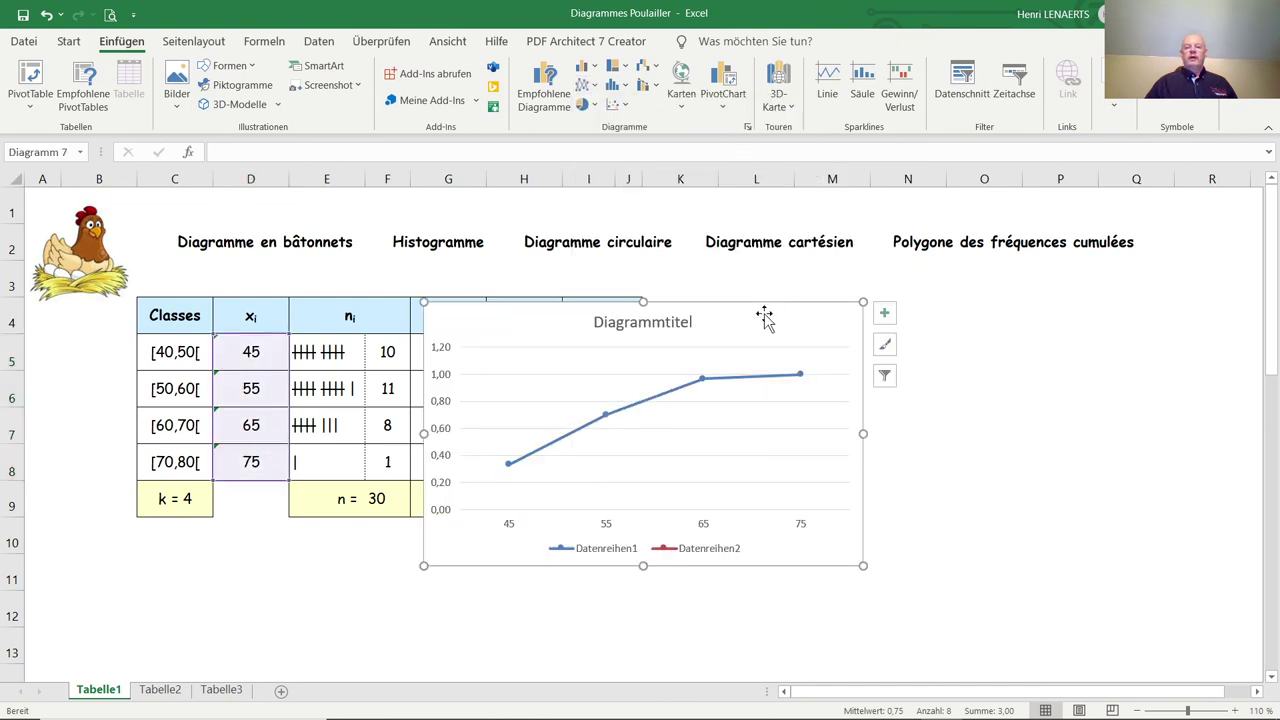
pyautogui.moveTo(762, 298); pyautogui.dragTo(1005, 294)
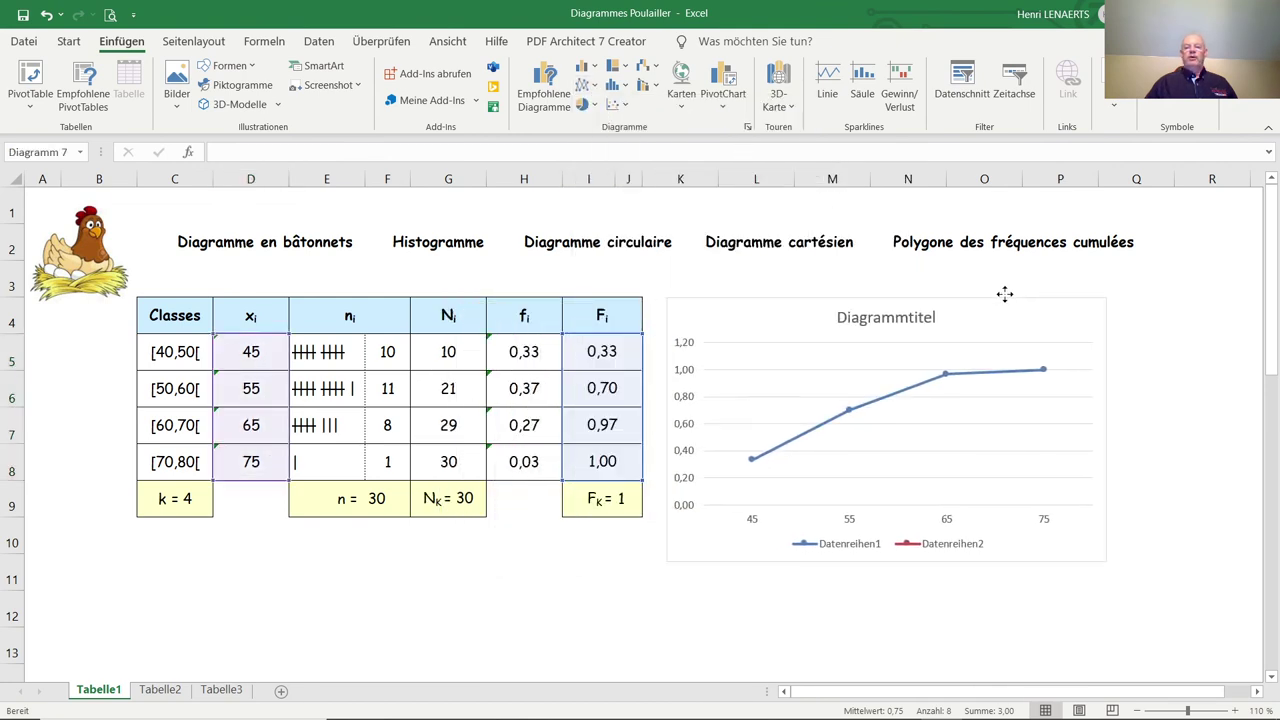
pyautogui.click(1196, 381)
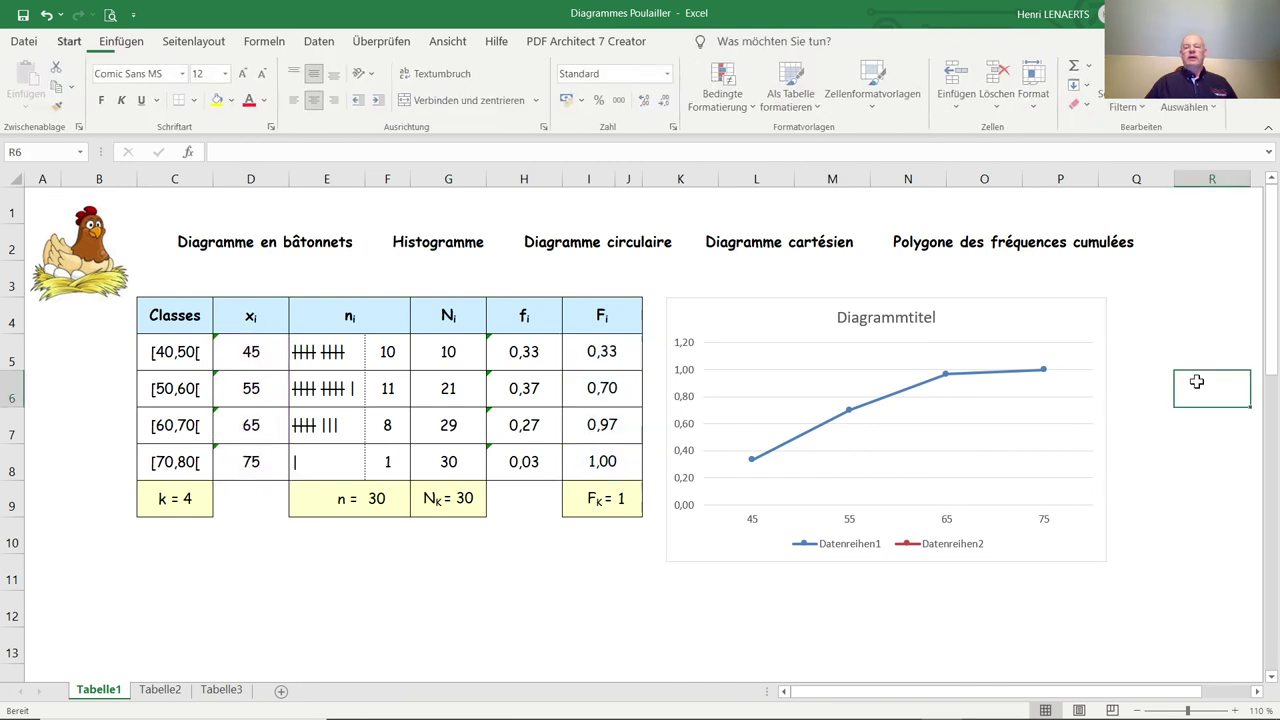